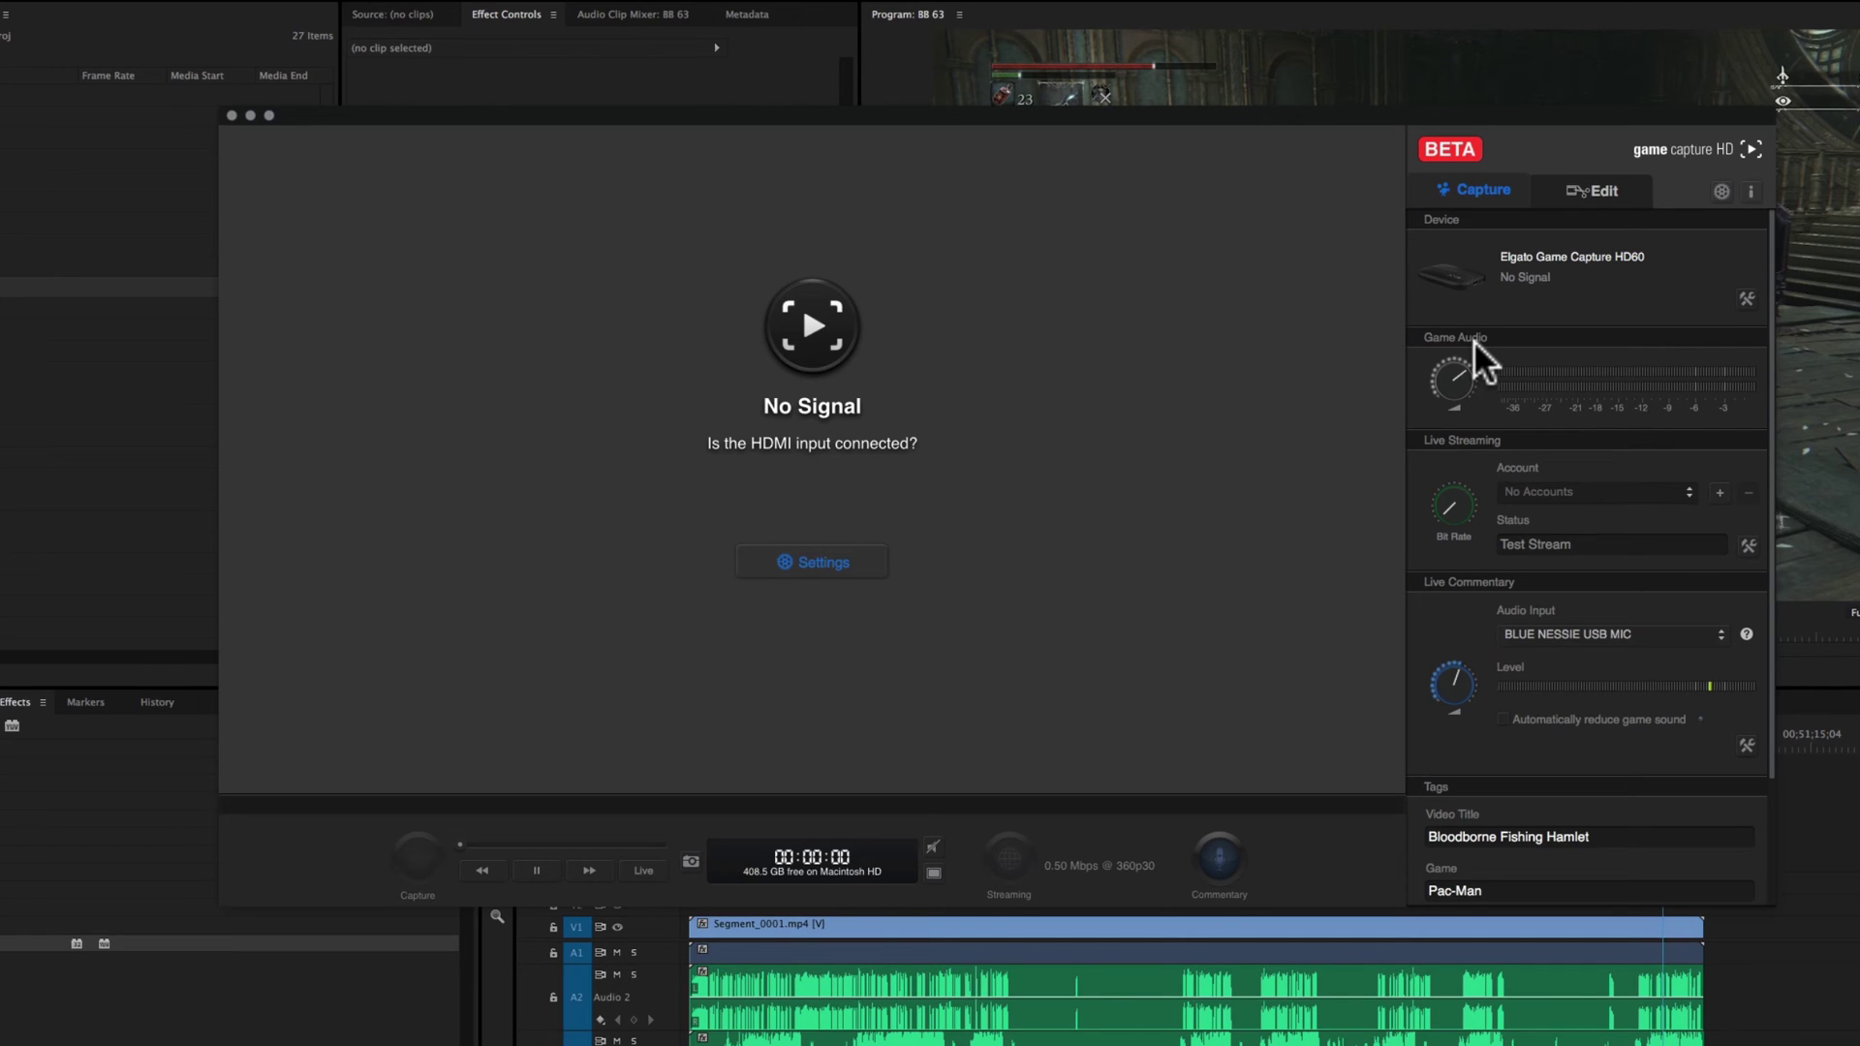
Switch to the recorded video library for editing, browse the recordings and unmute the playback sound
{"action": "left_click", "coordinate": [1596, 184]}
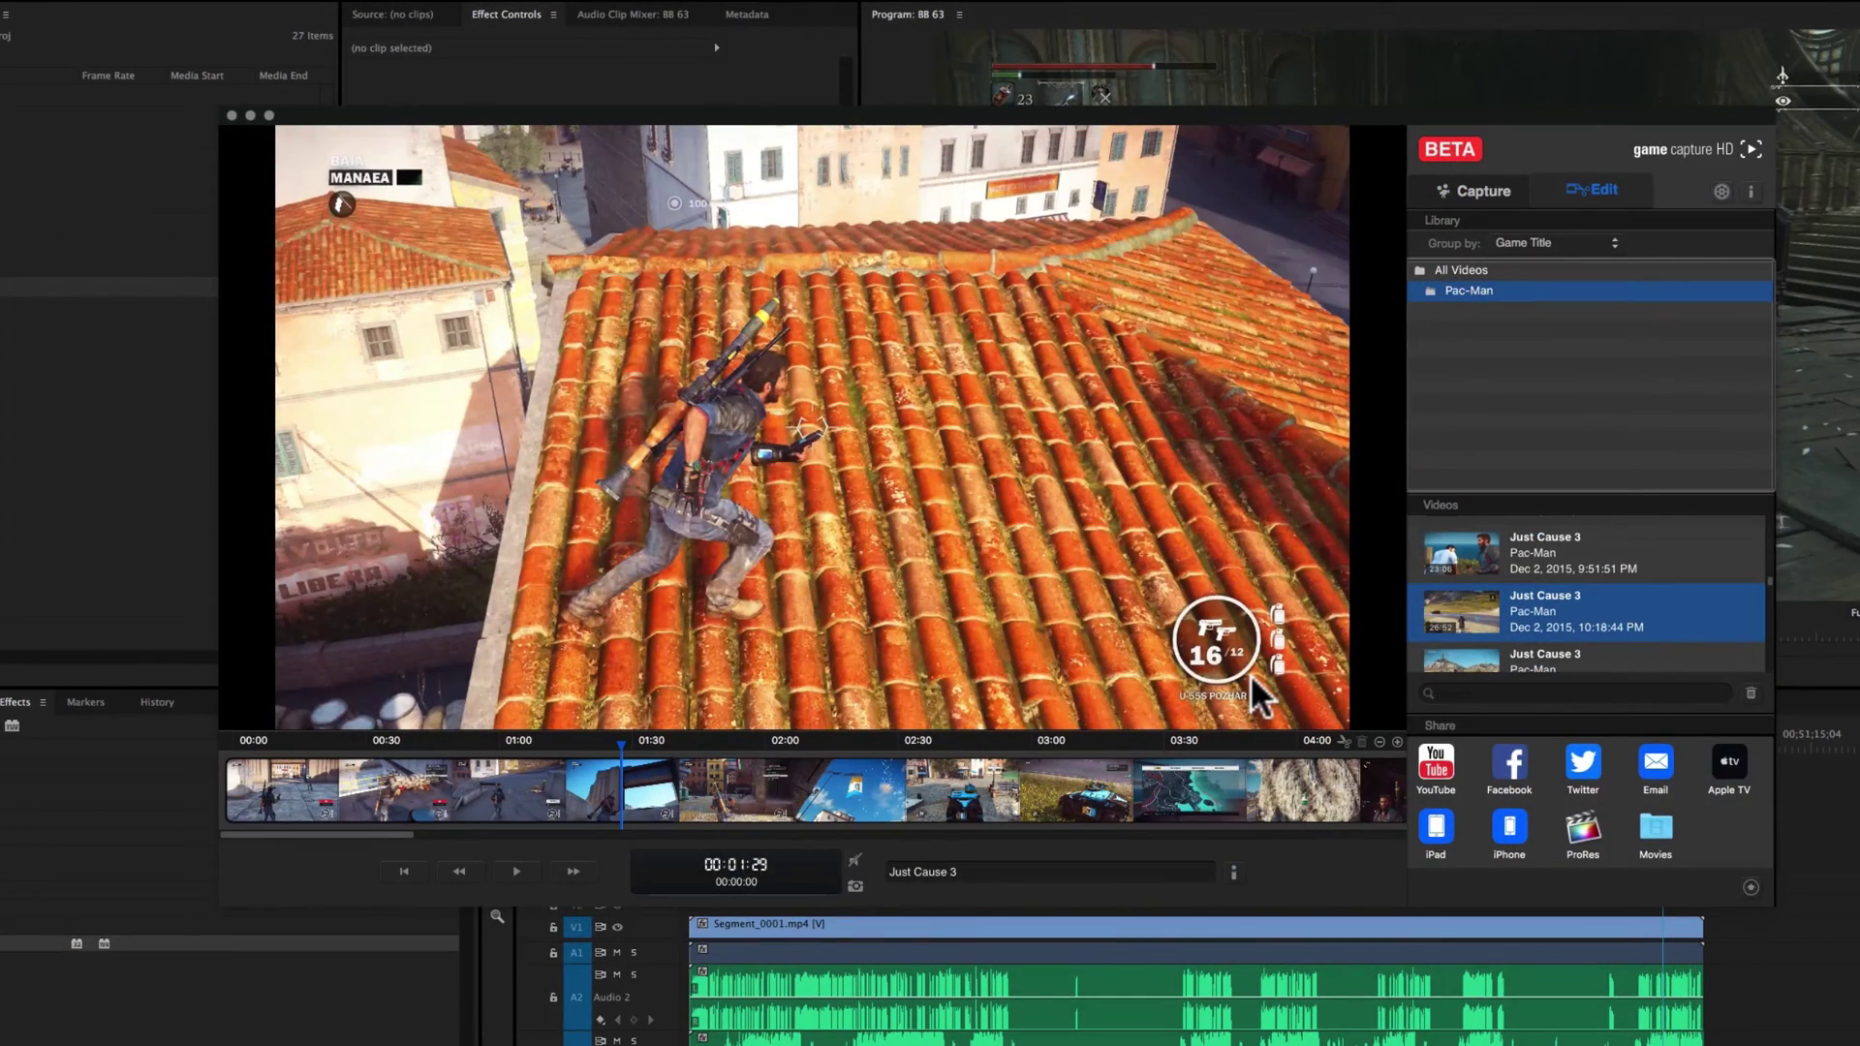
{"action": "scroll", "coordinate": [1768, 579], "scroll_direction": "down", "scroll_amount": 5}
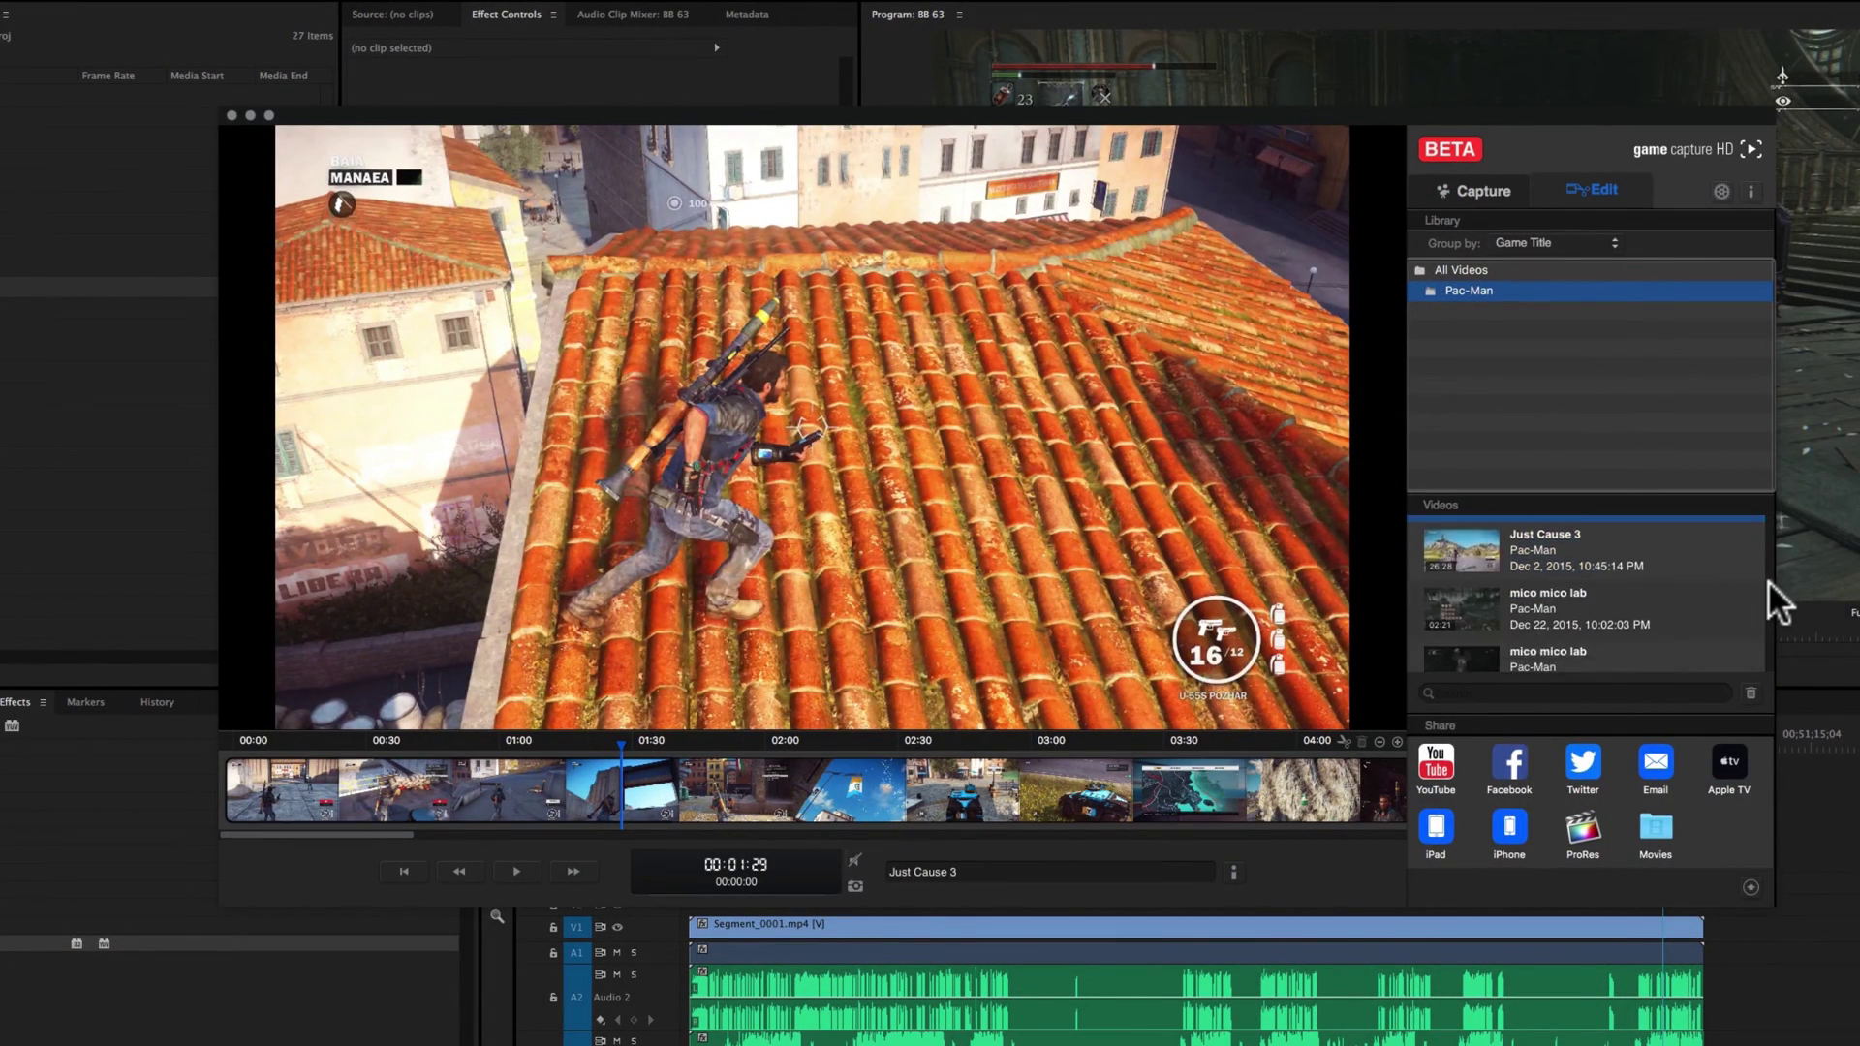
{"action": "scroll", "coordinate": [1769, 591], "scroll_direction": "up", "scroll_amount": 5}
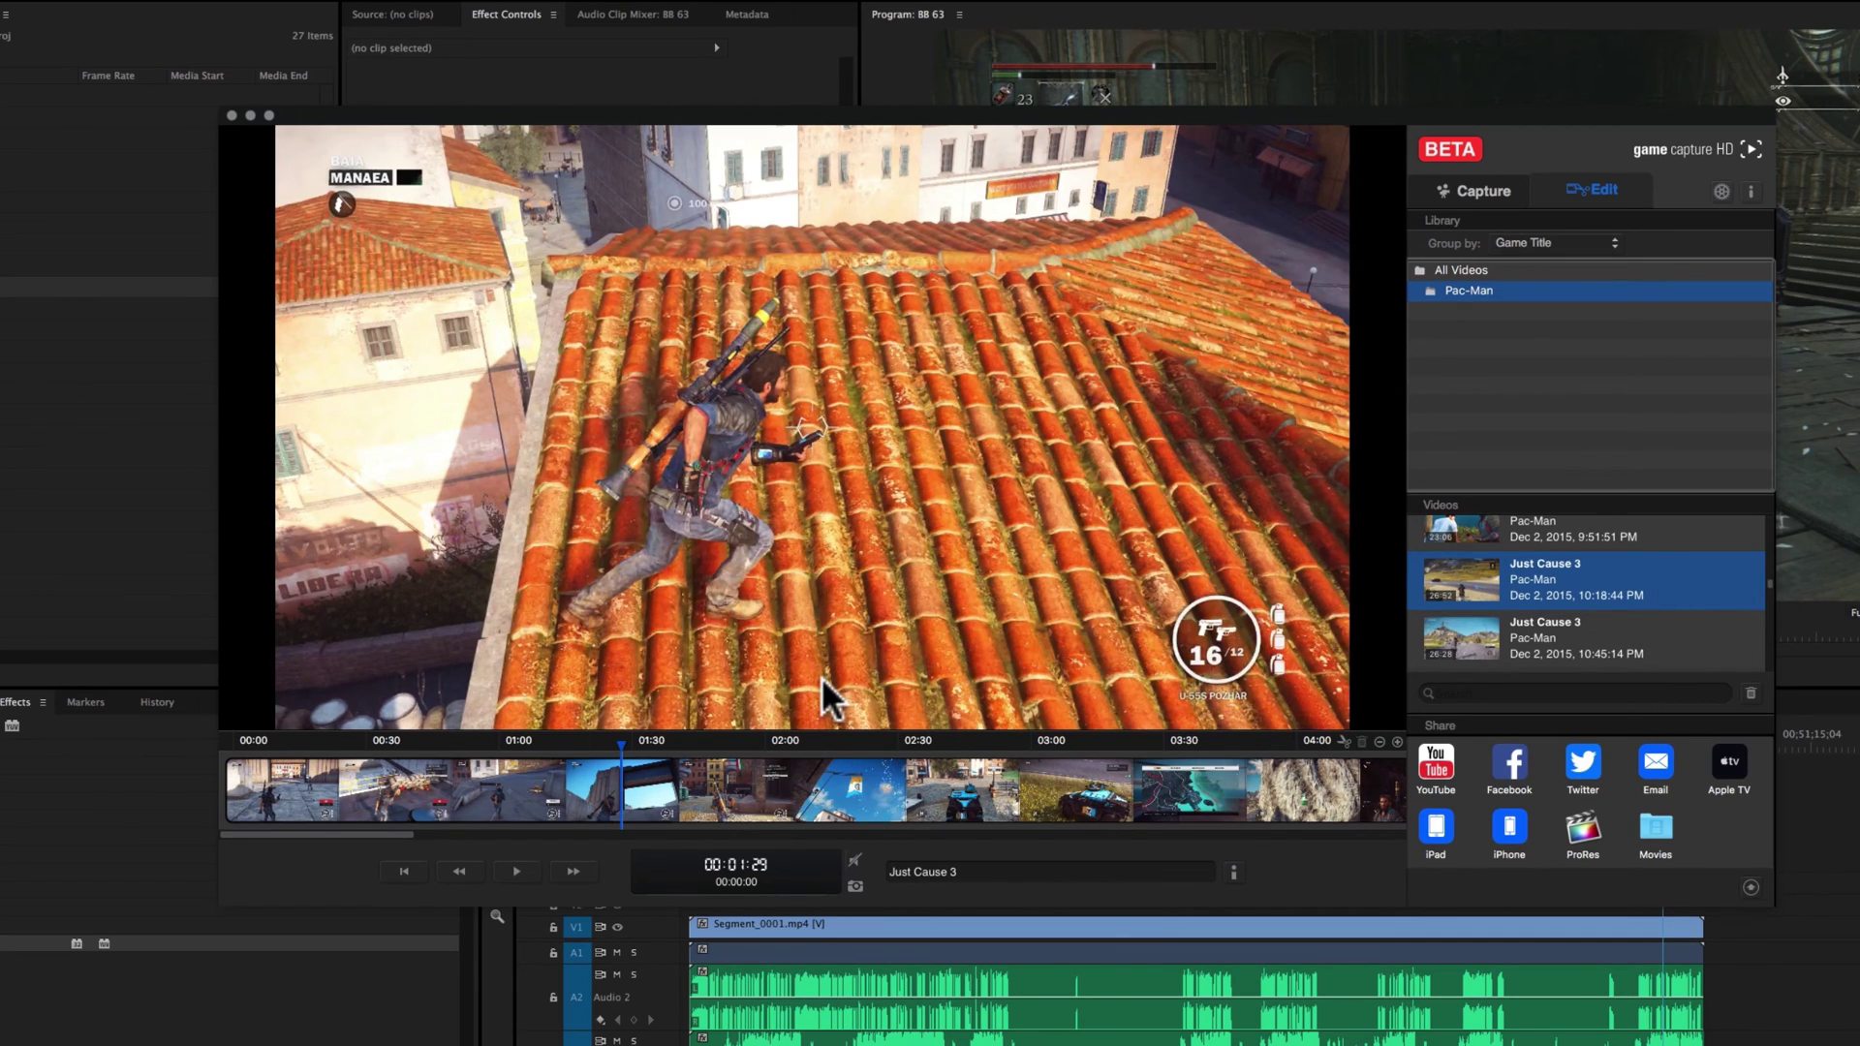
{"action": "key", "text": "XF86AudioRaiseVolume"}
Open the first Ark Broll recording, dated Nov 6, 2015, 3:02:34 PM, from the video list
{"action": "scroll", "coordinate": [1764, 579], "scroll_direction": "up", "scroll_amount": 2}
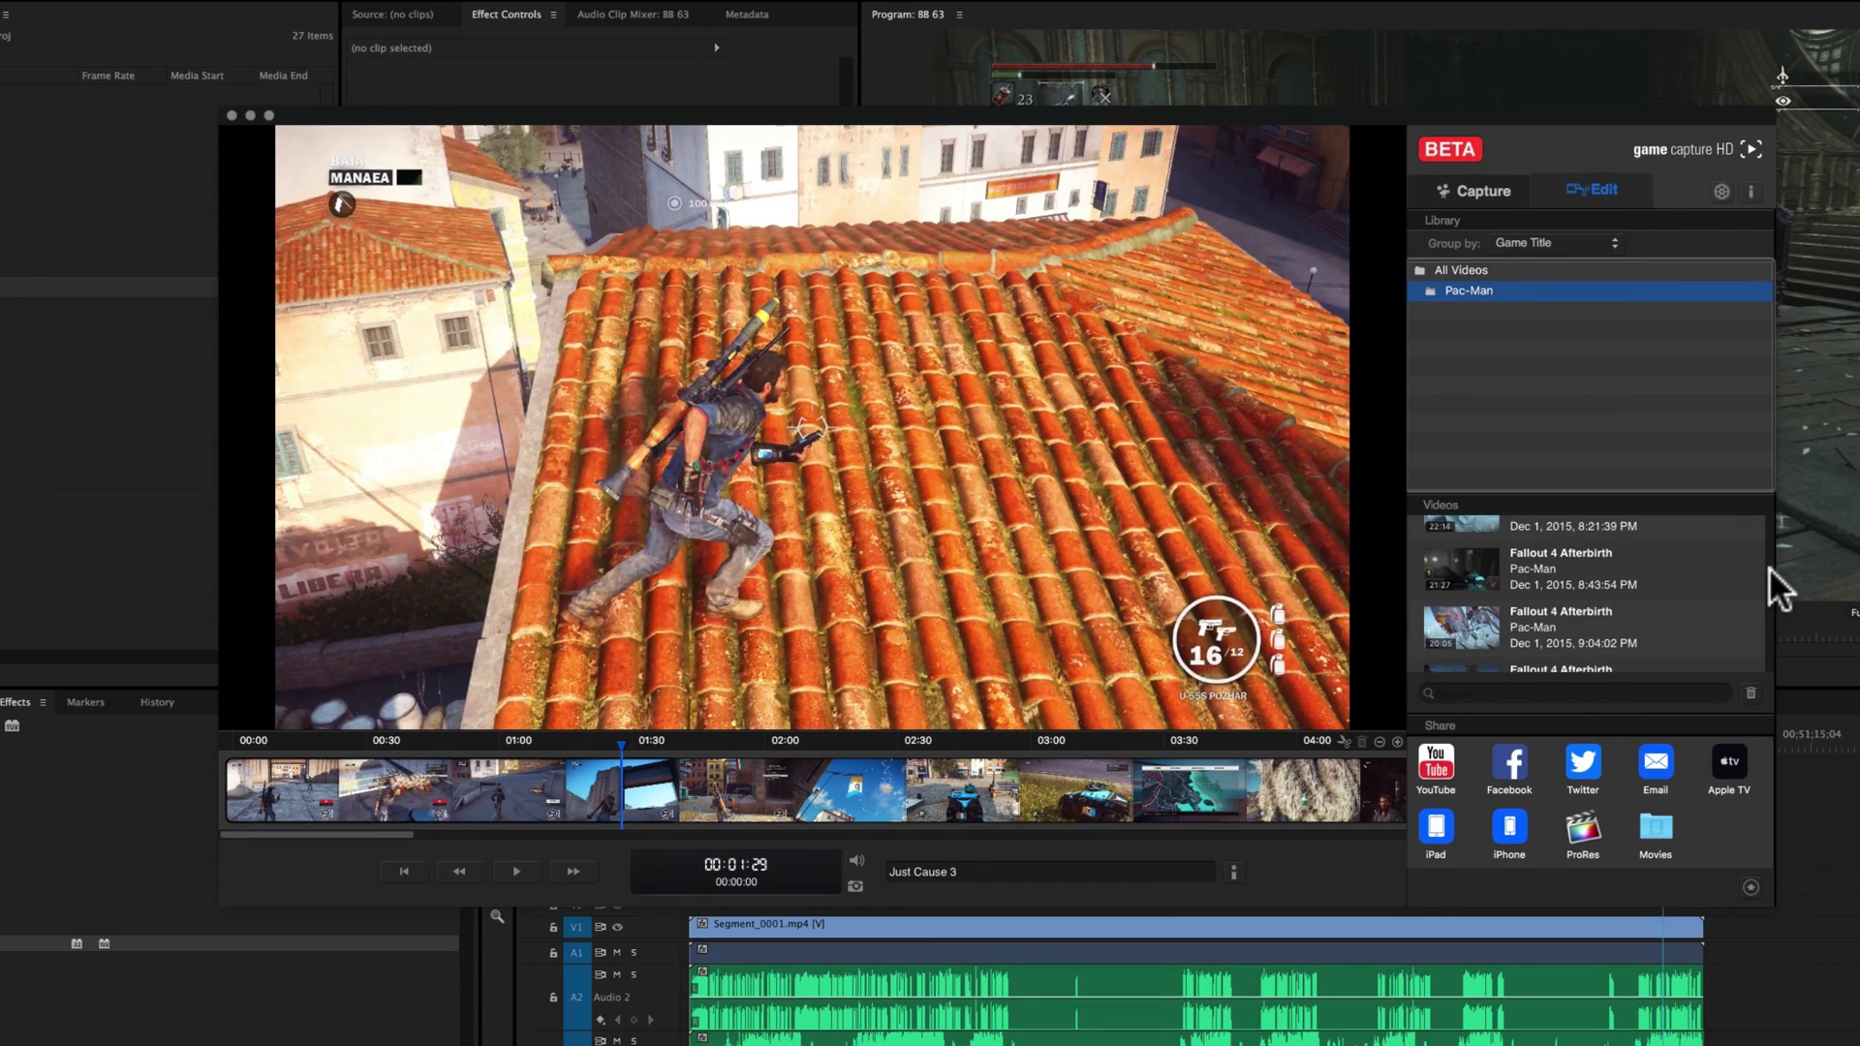
{"action": "scroll", "coordinate": [1769, 561], "scroll_direction": "up", "scroll_amount": 5}
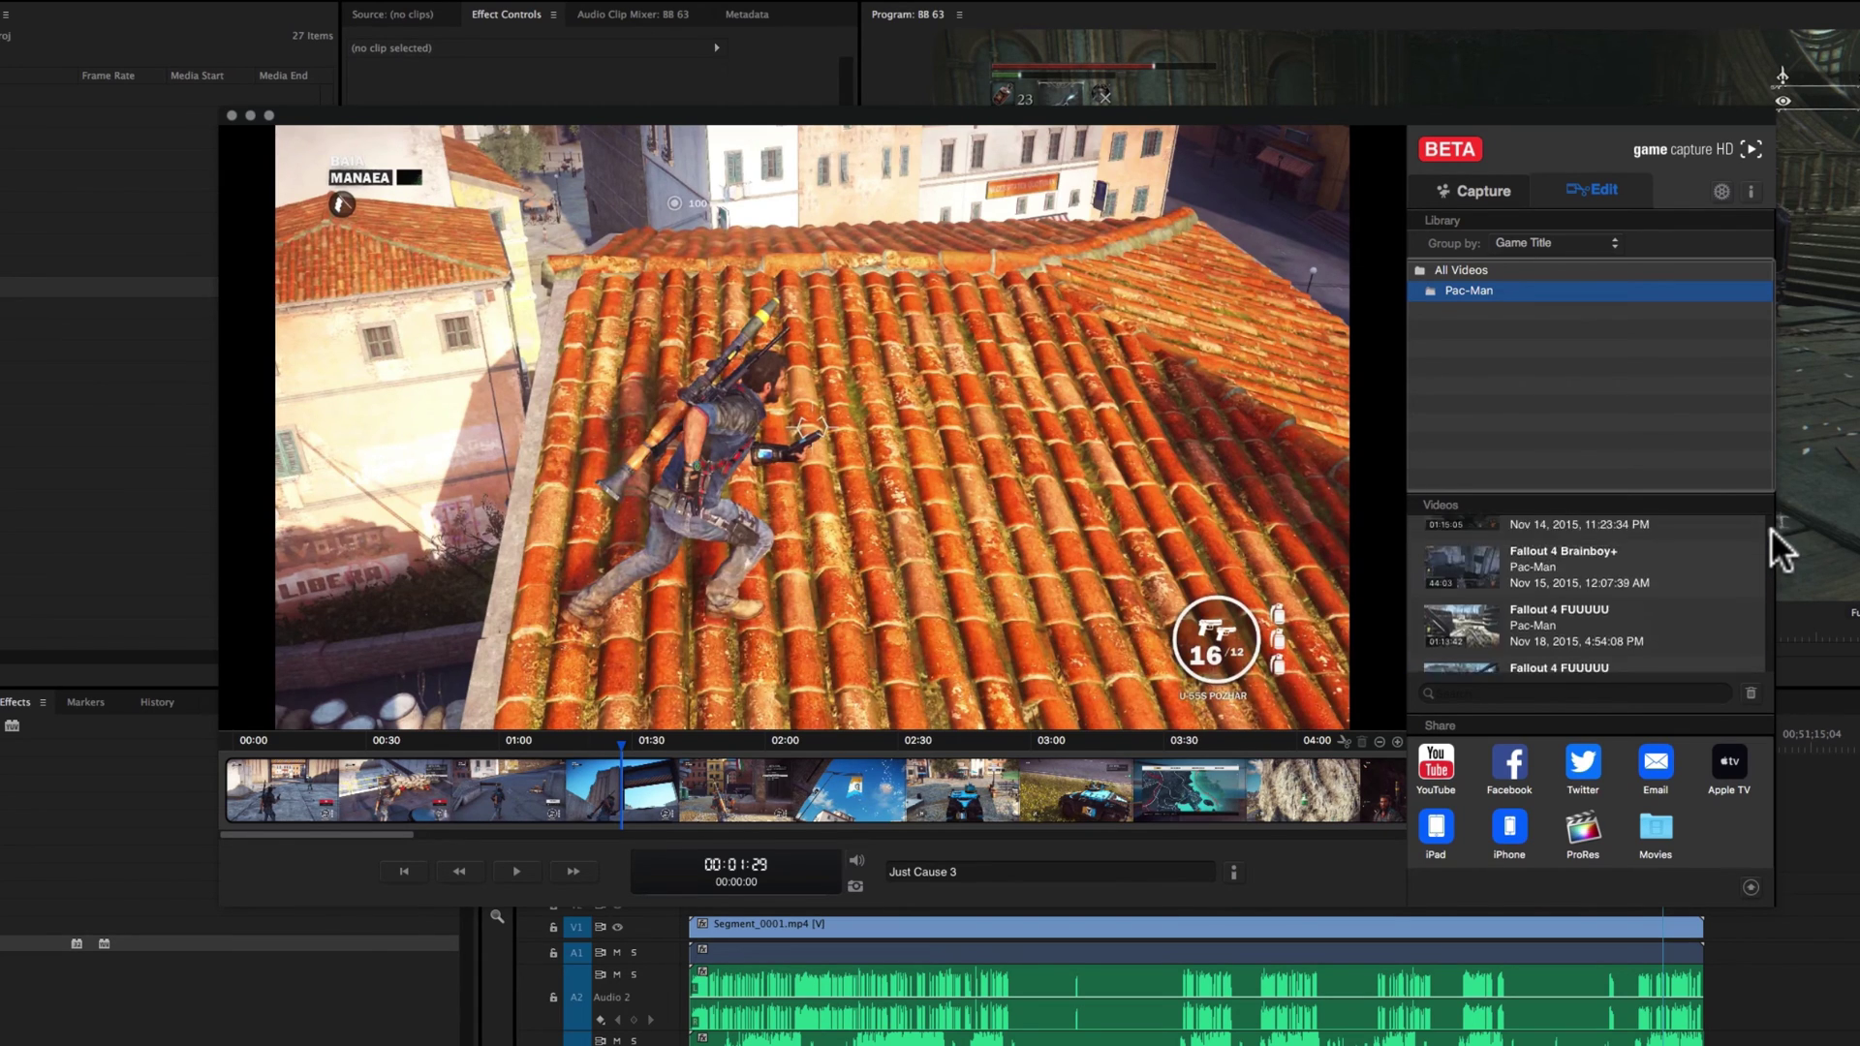
{"action": "scroll", "coordinate": [1781, 539], "scroll_direction": "up", "scroll_amount": 1}
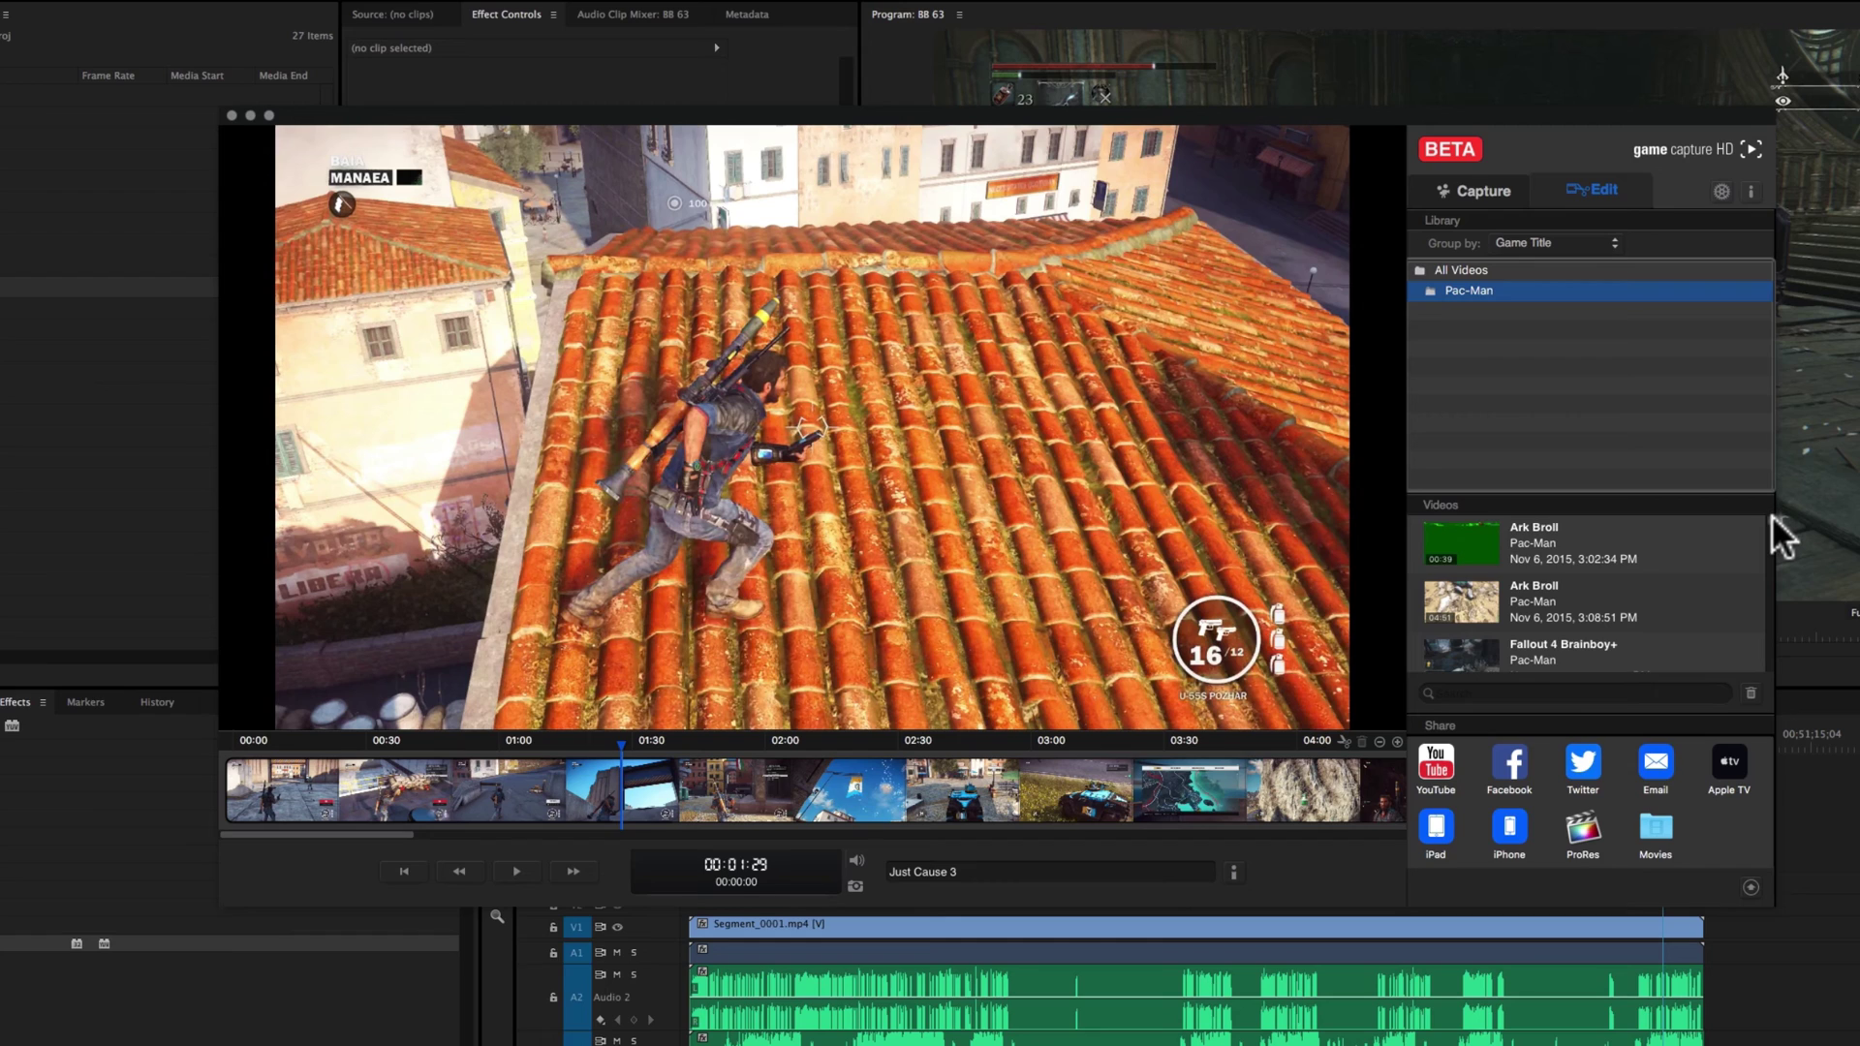
{"action": "left_click", "coordinate": [1758, 528]}
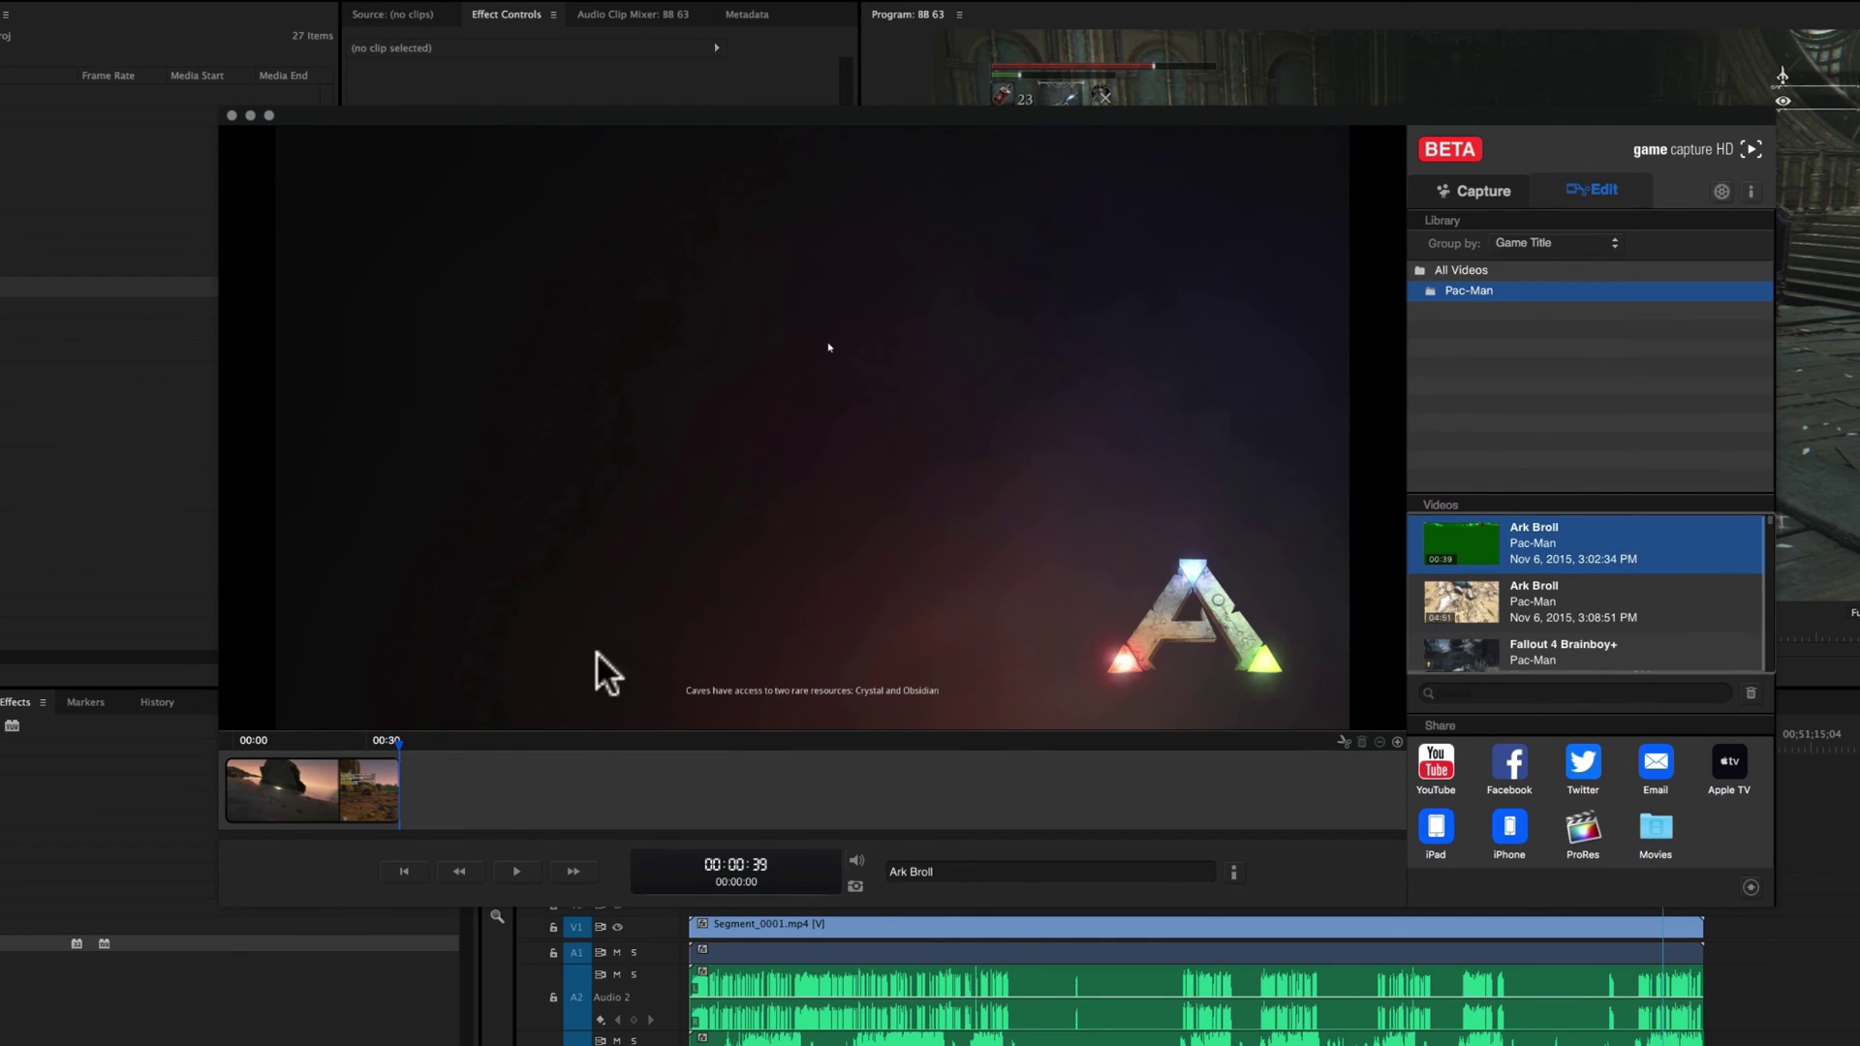
Open the second Ark Broll recording and scrub its timeline from the beginning to about 00:59
{"action": "left_click", "coordinate": [1542, 616]}
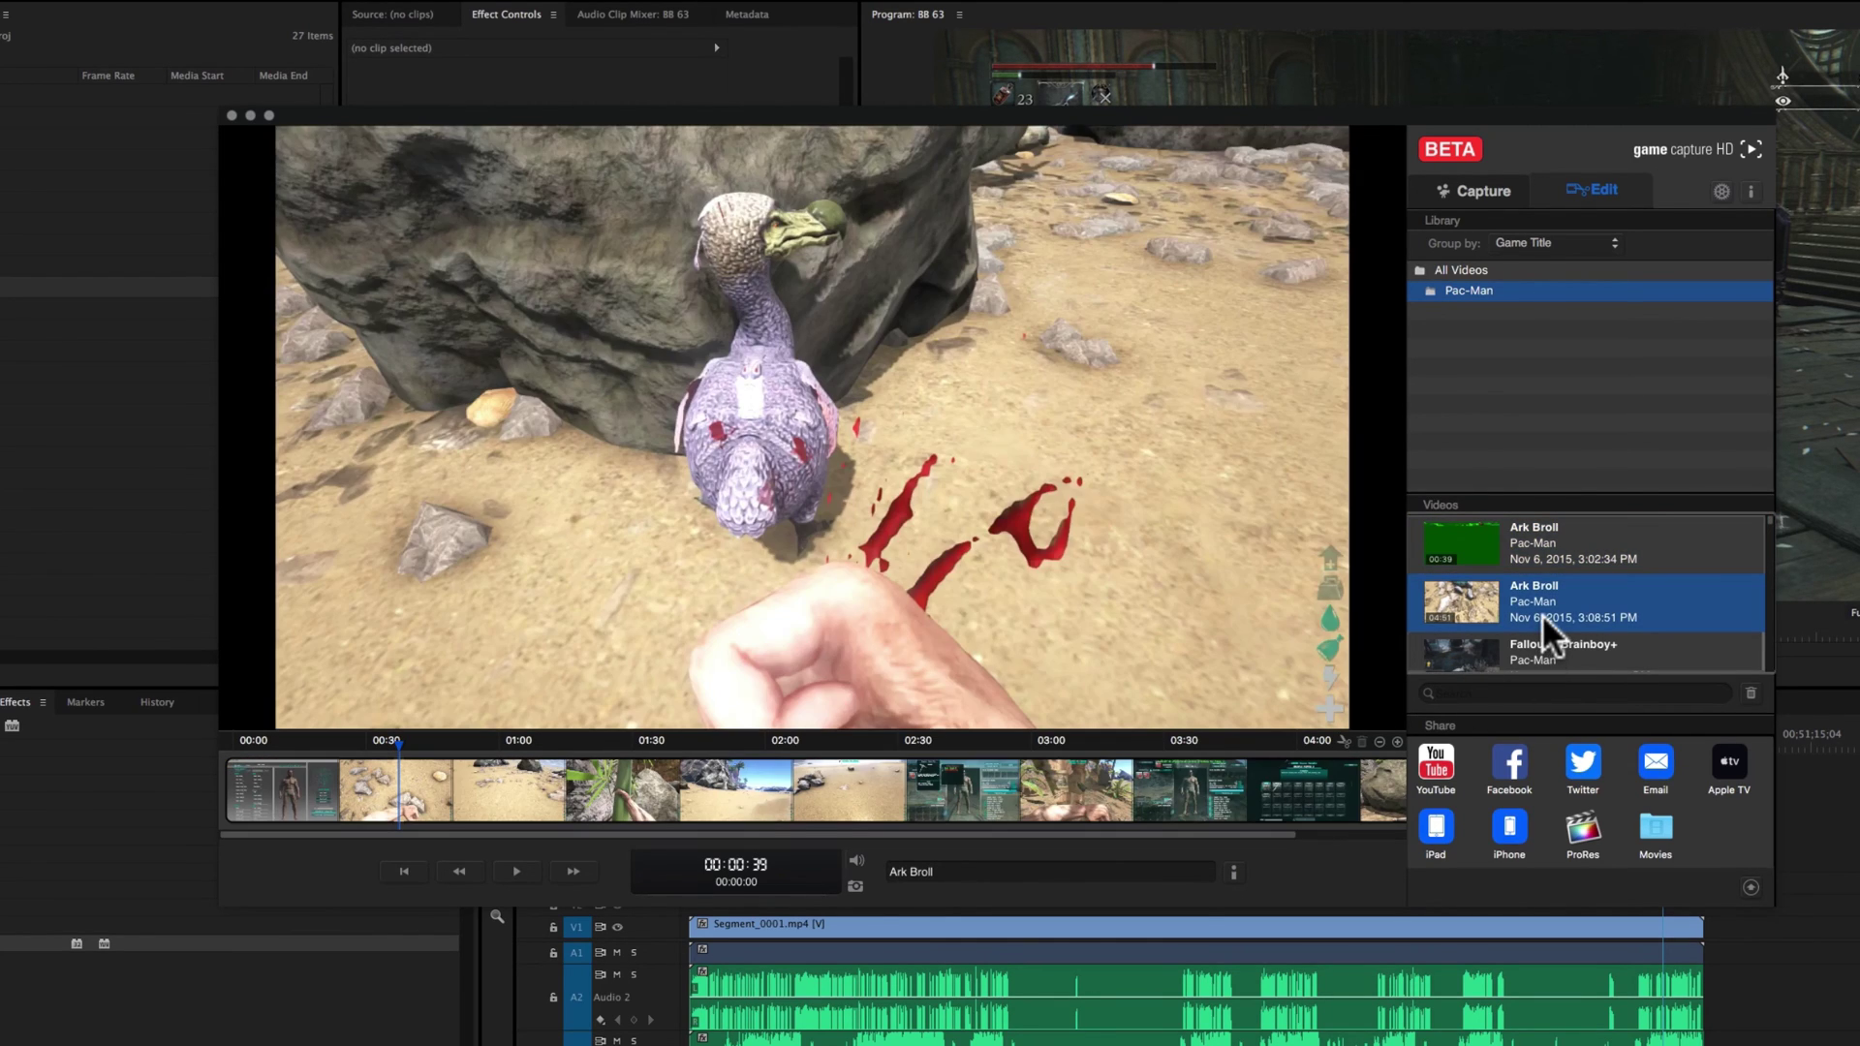
{"action": "left_click_drag", "start_coordinate": [370, 741], "coordinate": [213, 741]}
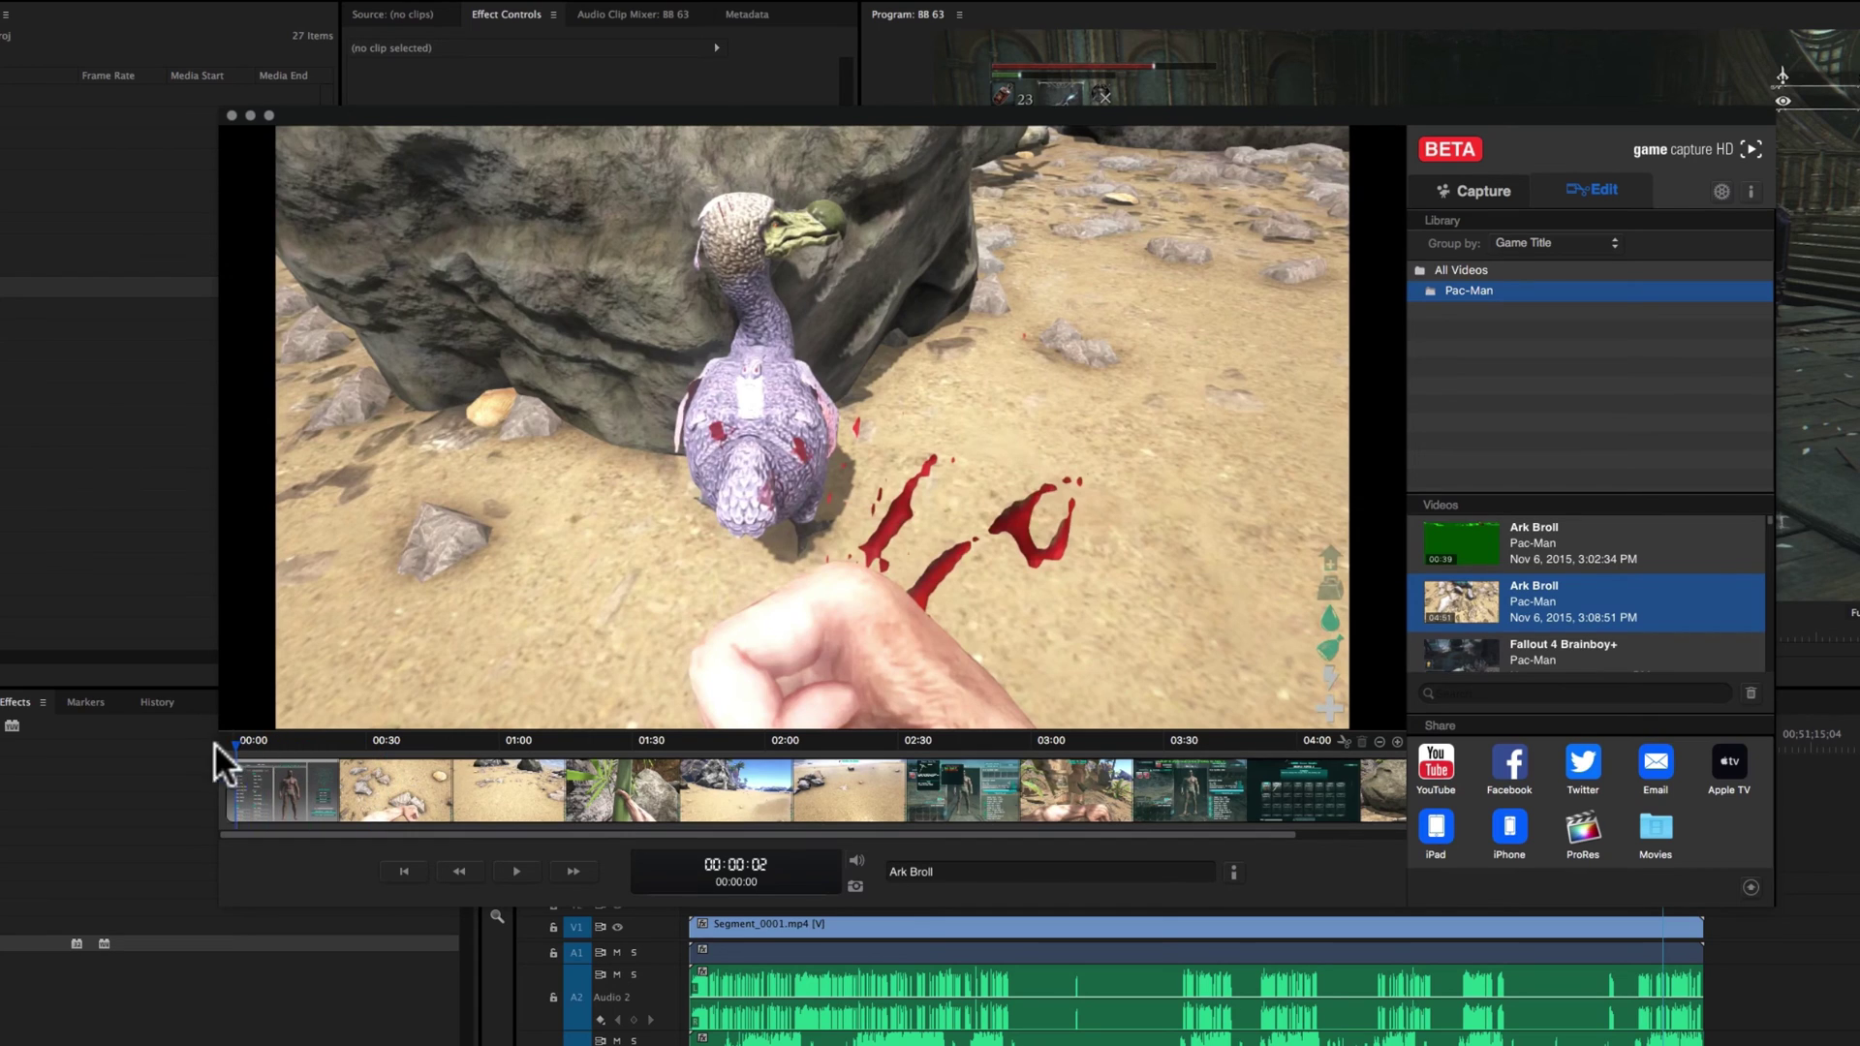
{"action": "left_click", "coordinate": [482, 776]}
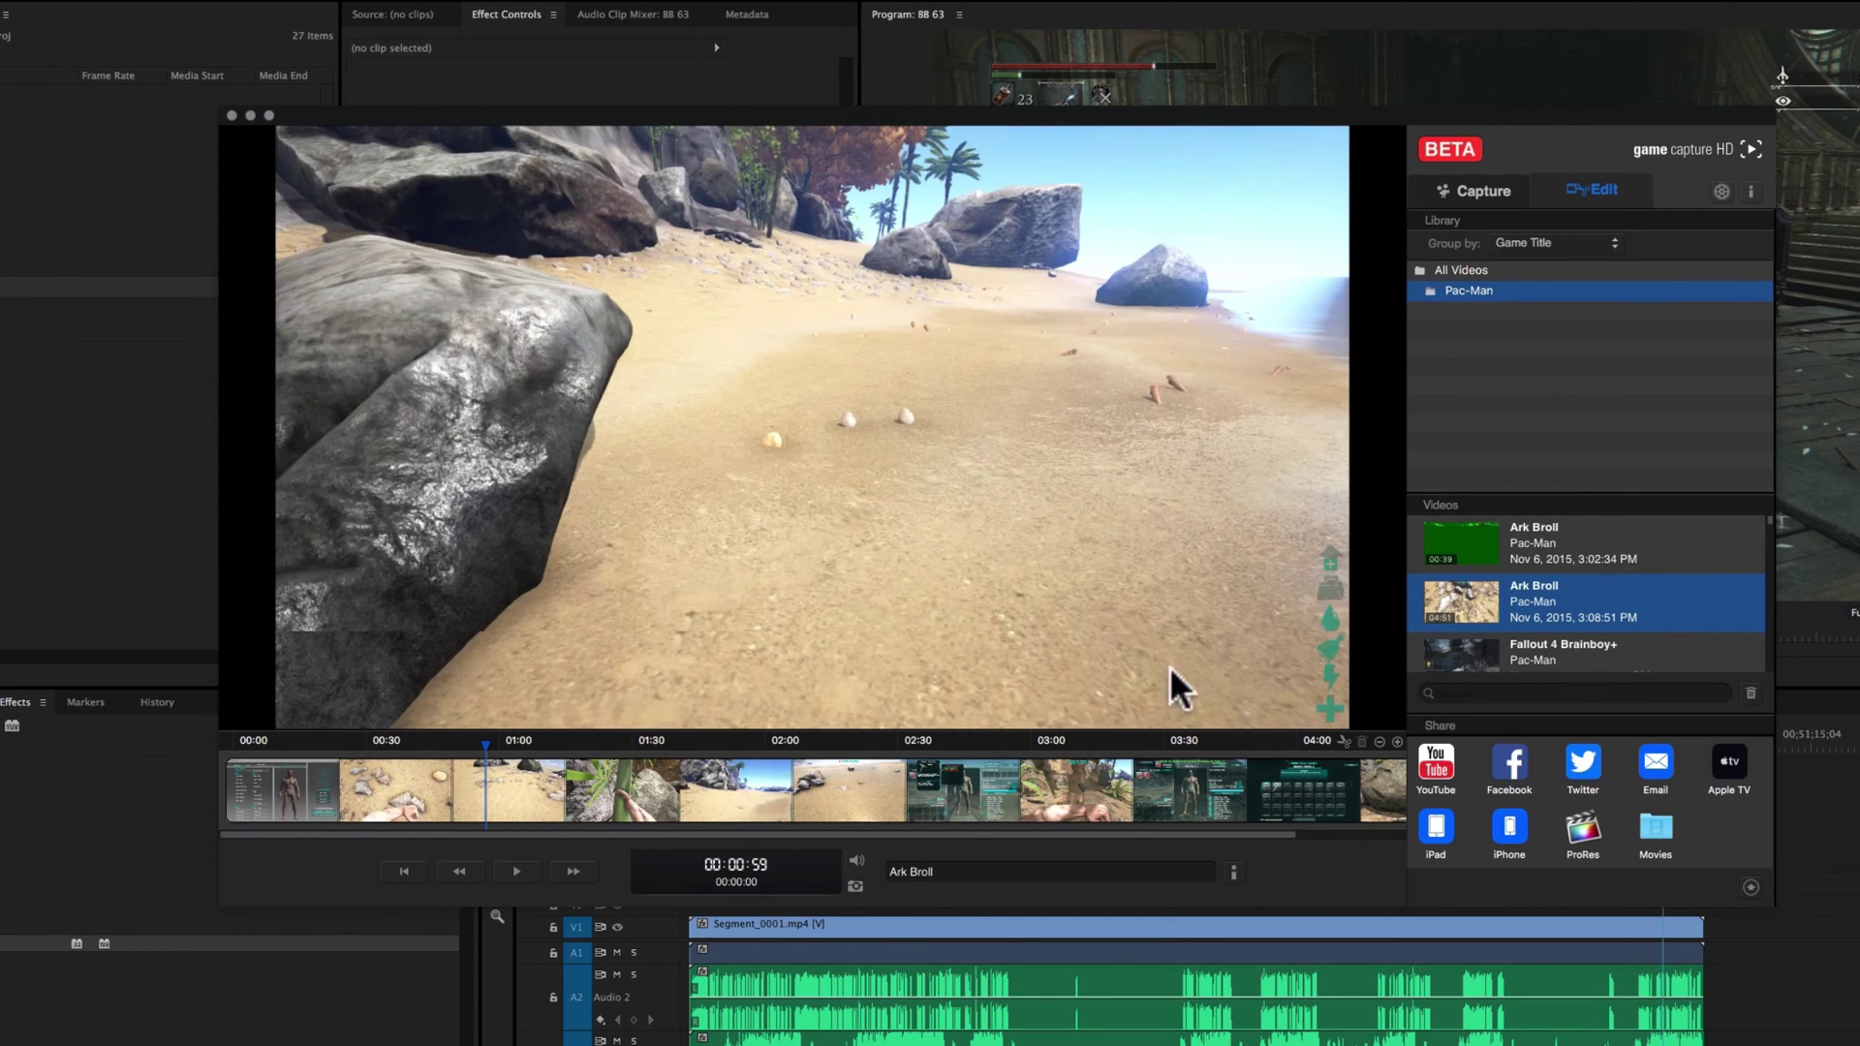
Reopen the Ark Broll recording from 3:02:34 PM and move its playhead back to the very start
{"action": "left_click", "coordinate": [1608, 561]}
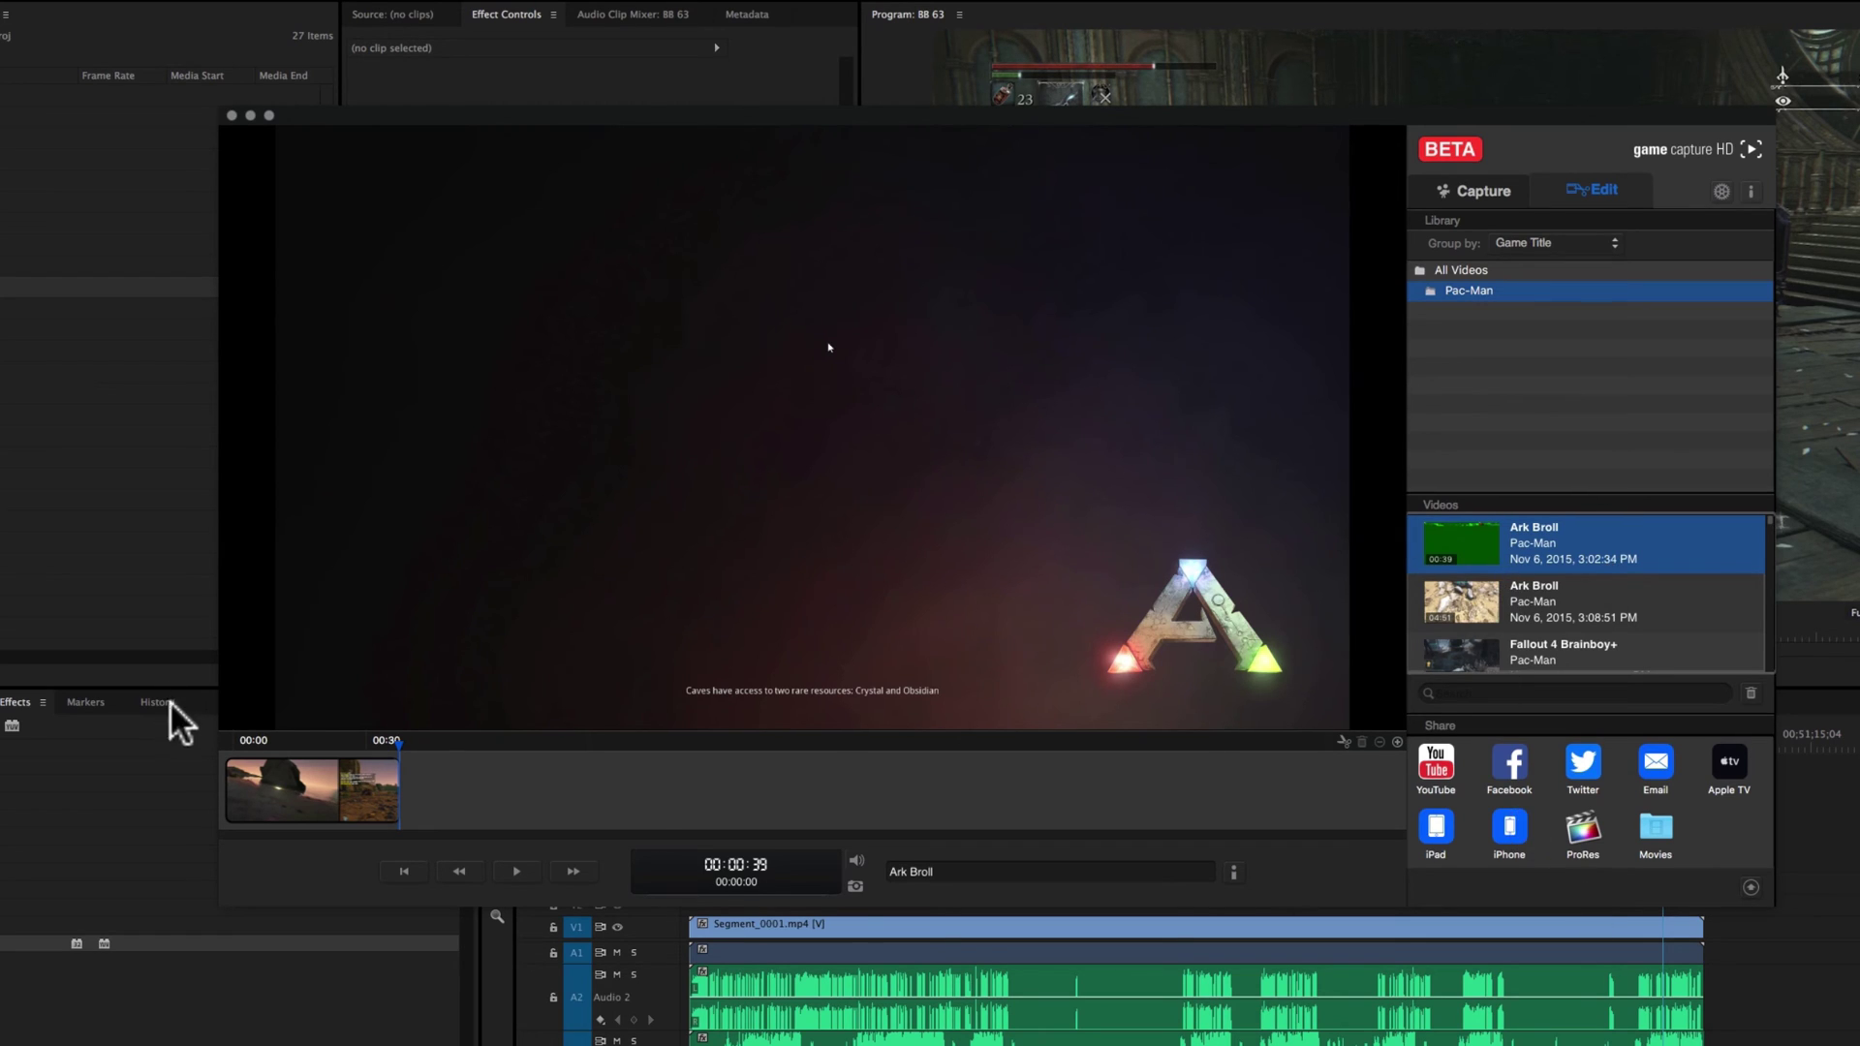
{"action": "left_click", "coordinate": [254, 742]}
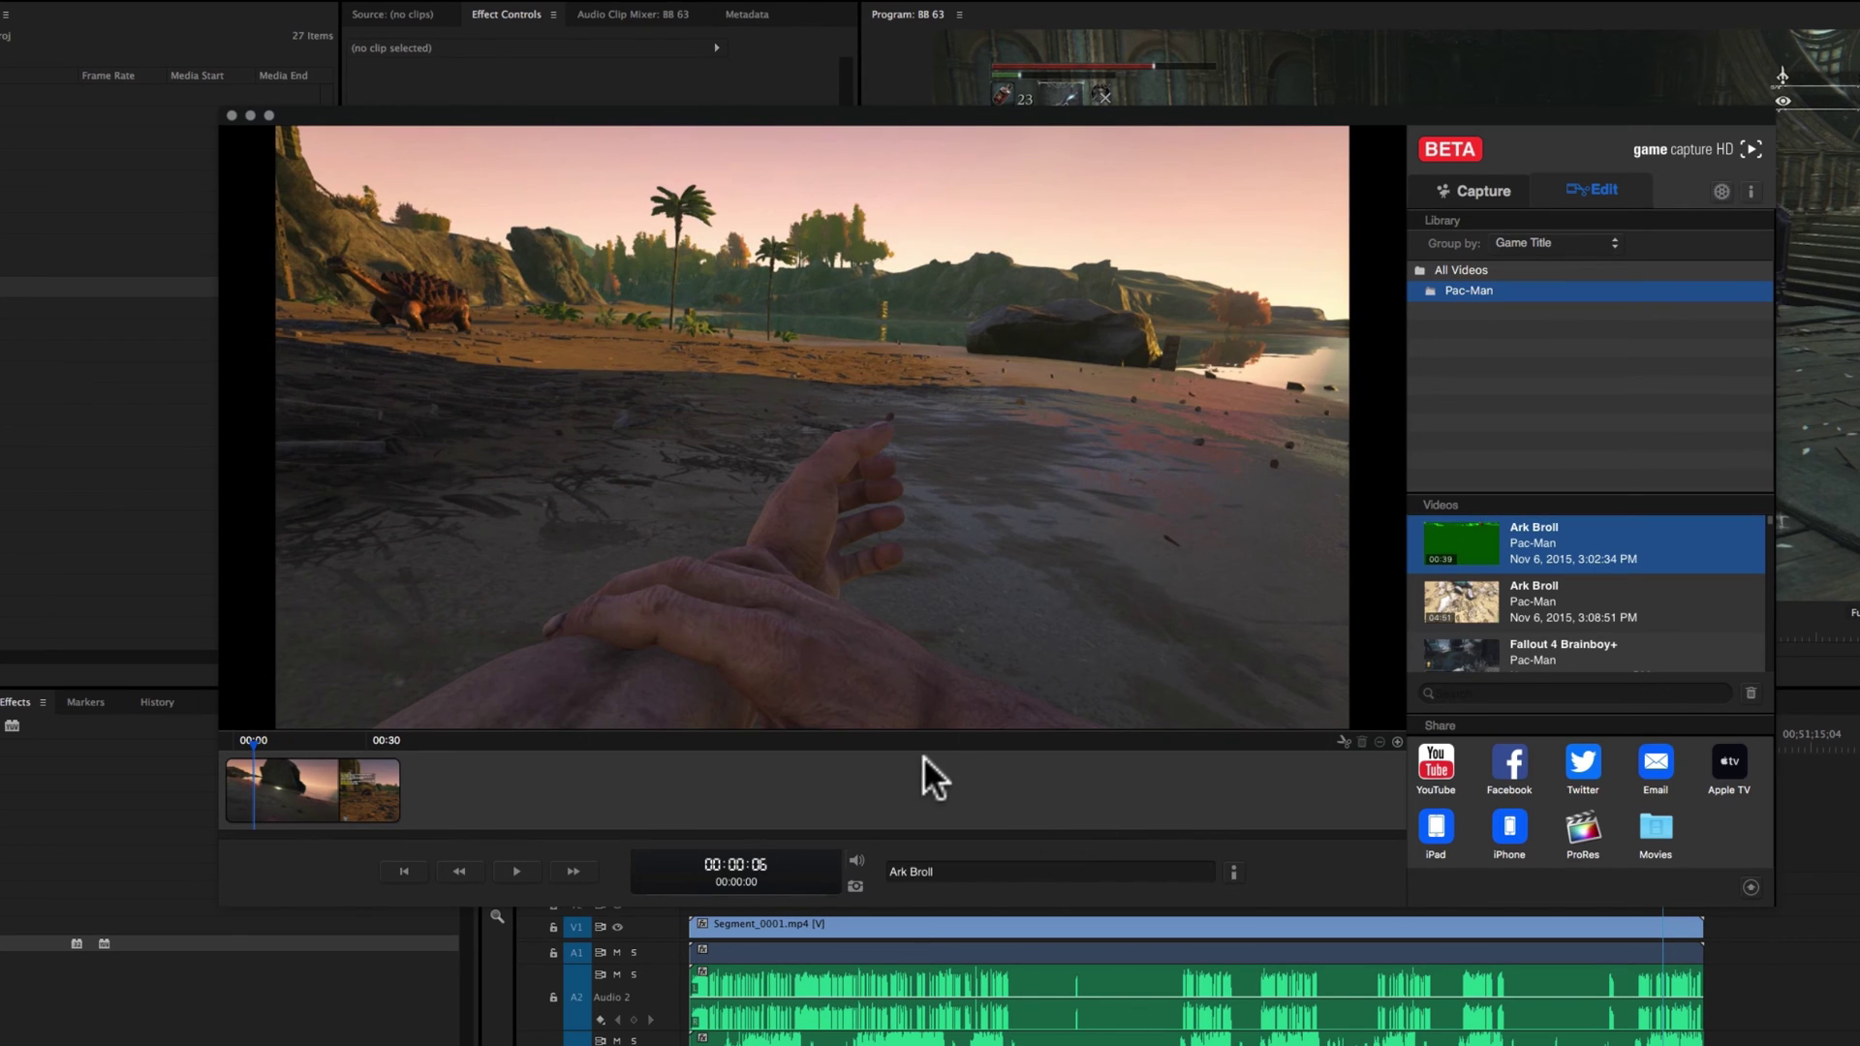
{"action": "left_click_drag", "start_coordinate": [252, 748], "coordinate": [207, 747]}
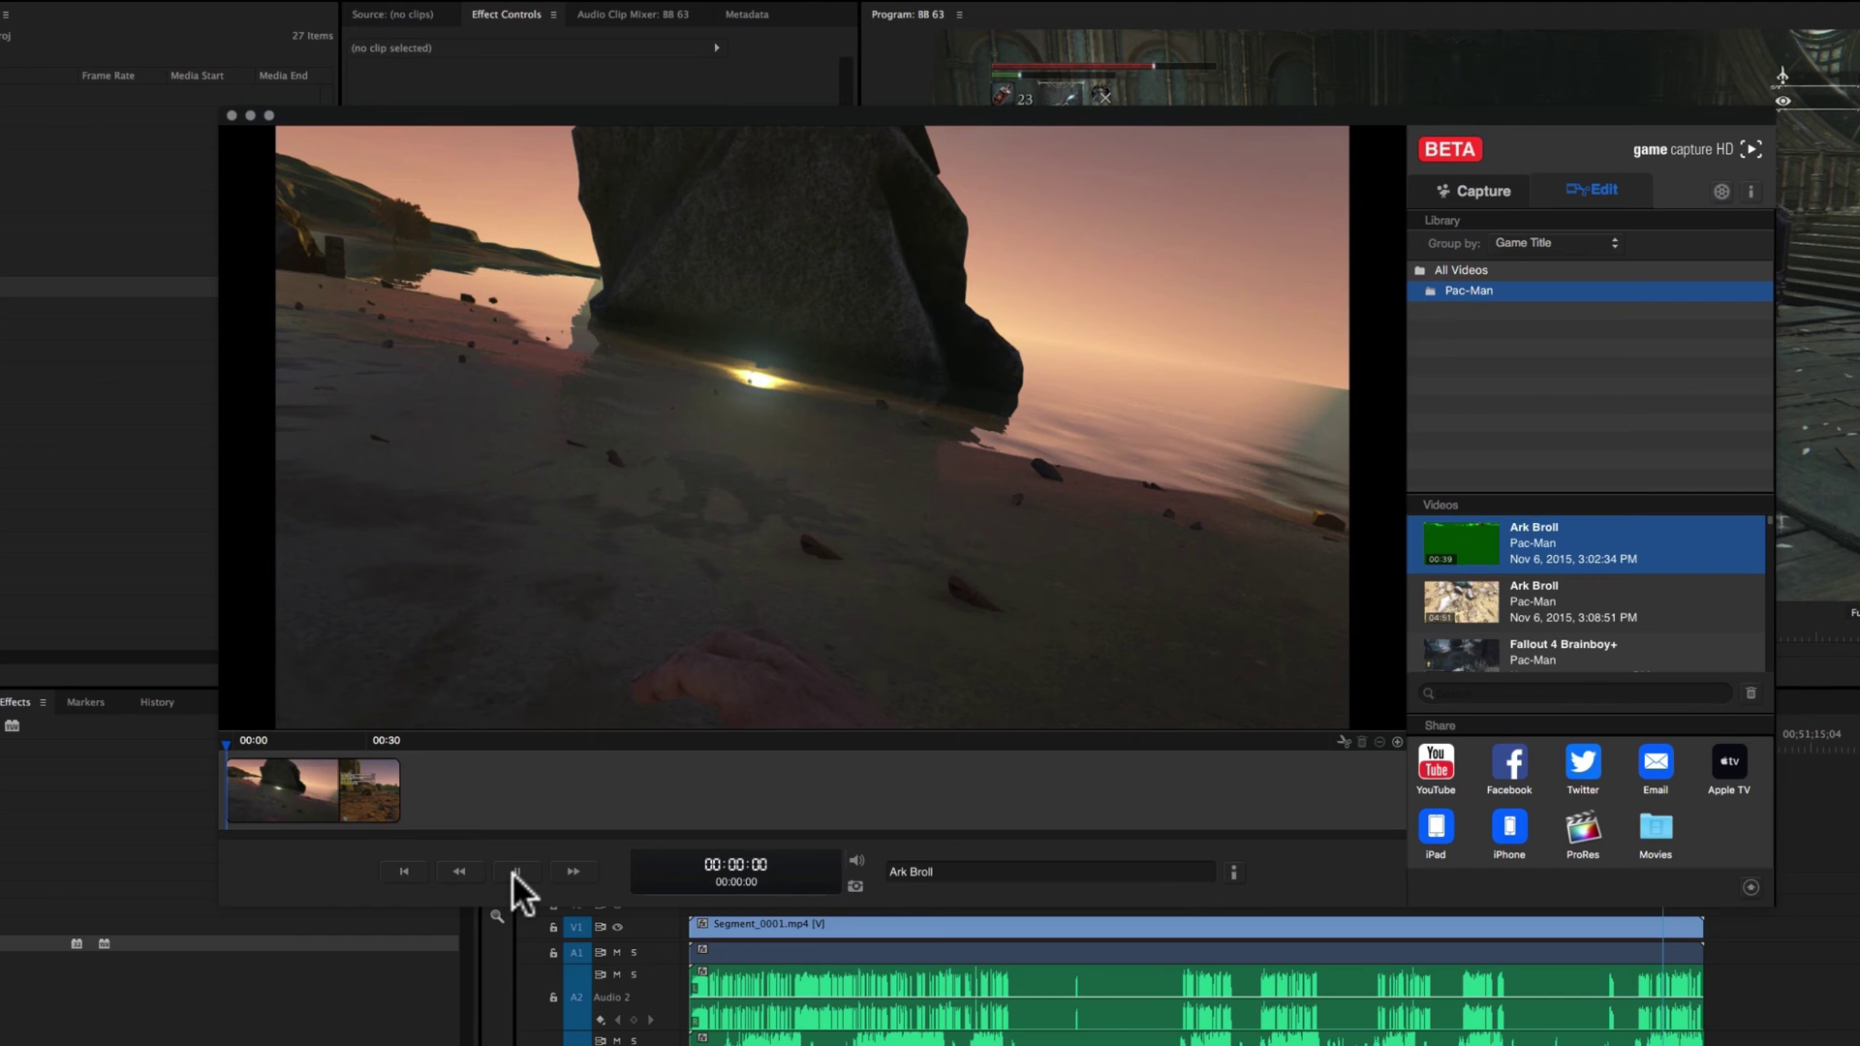
Preview the recording from the start, pausing at about 11, 17 and 28 seconds
{"action": "left_click", "coordinate": [511, 870]}
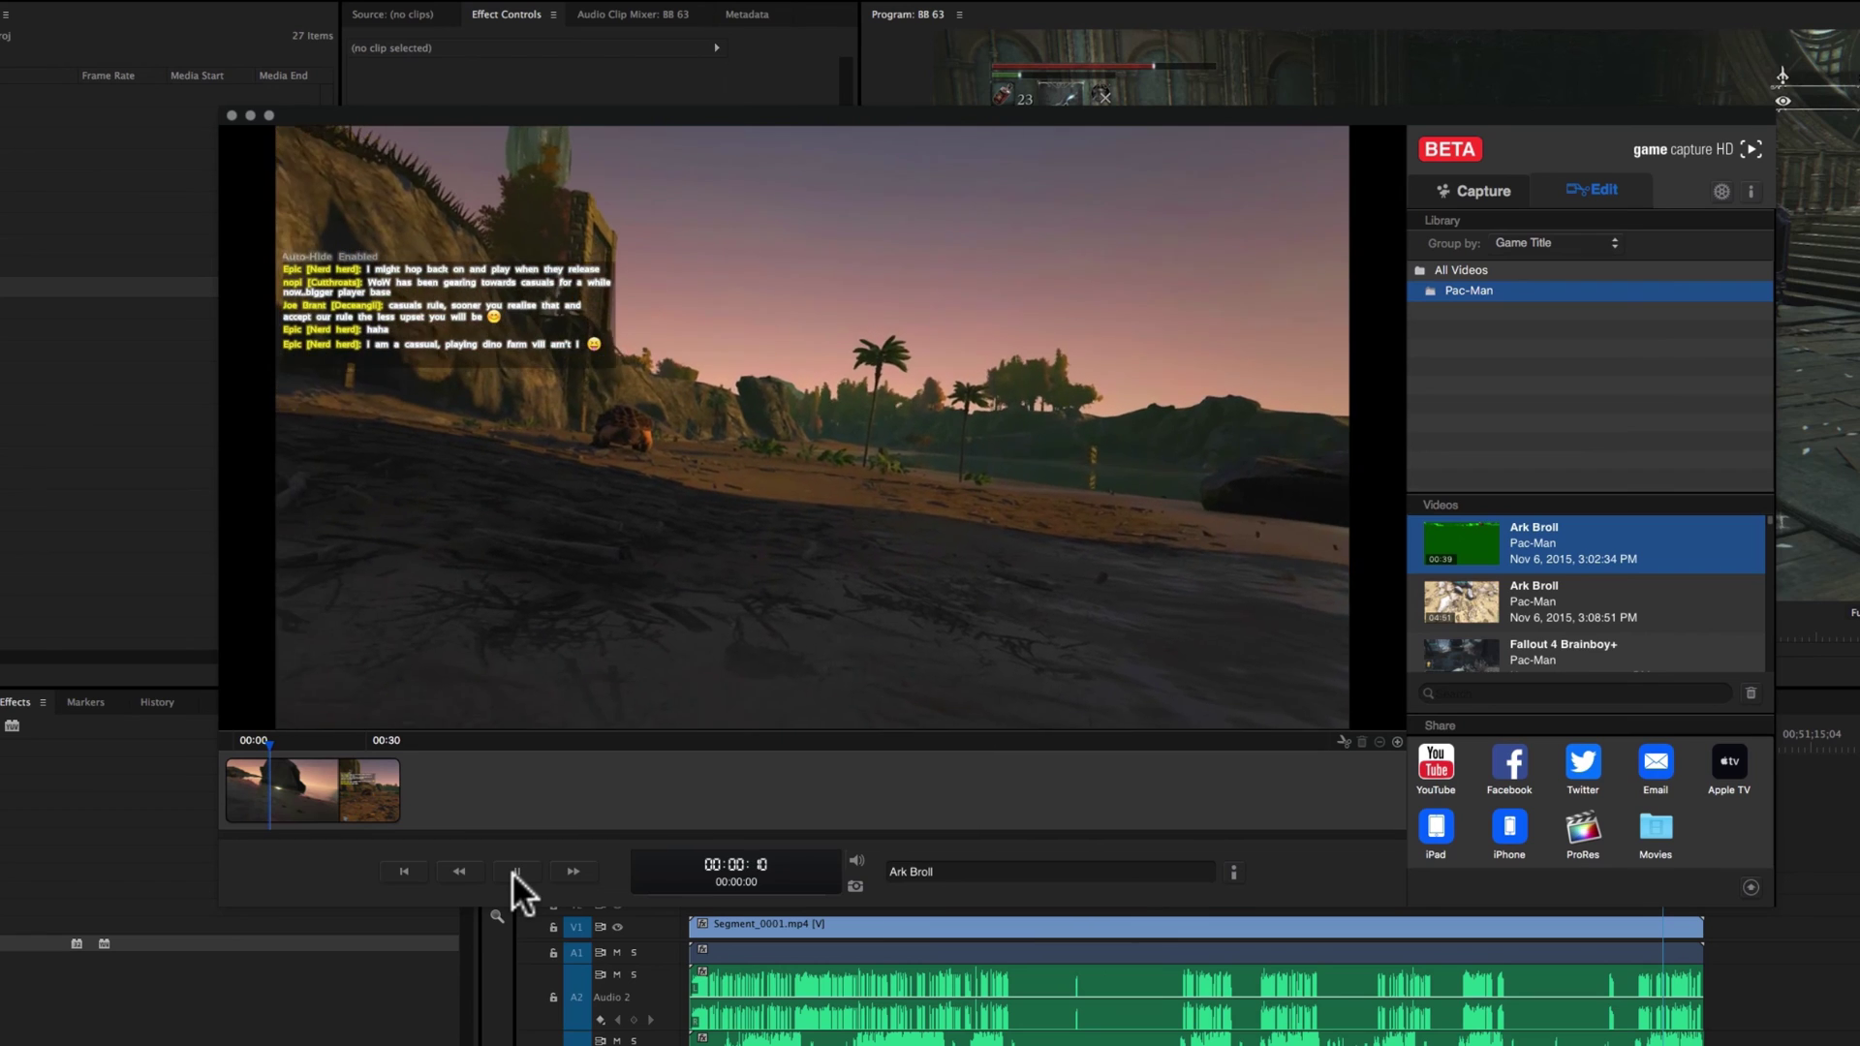
{"action": "left_click", "coordinate": [513, 872]}
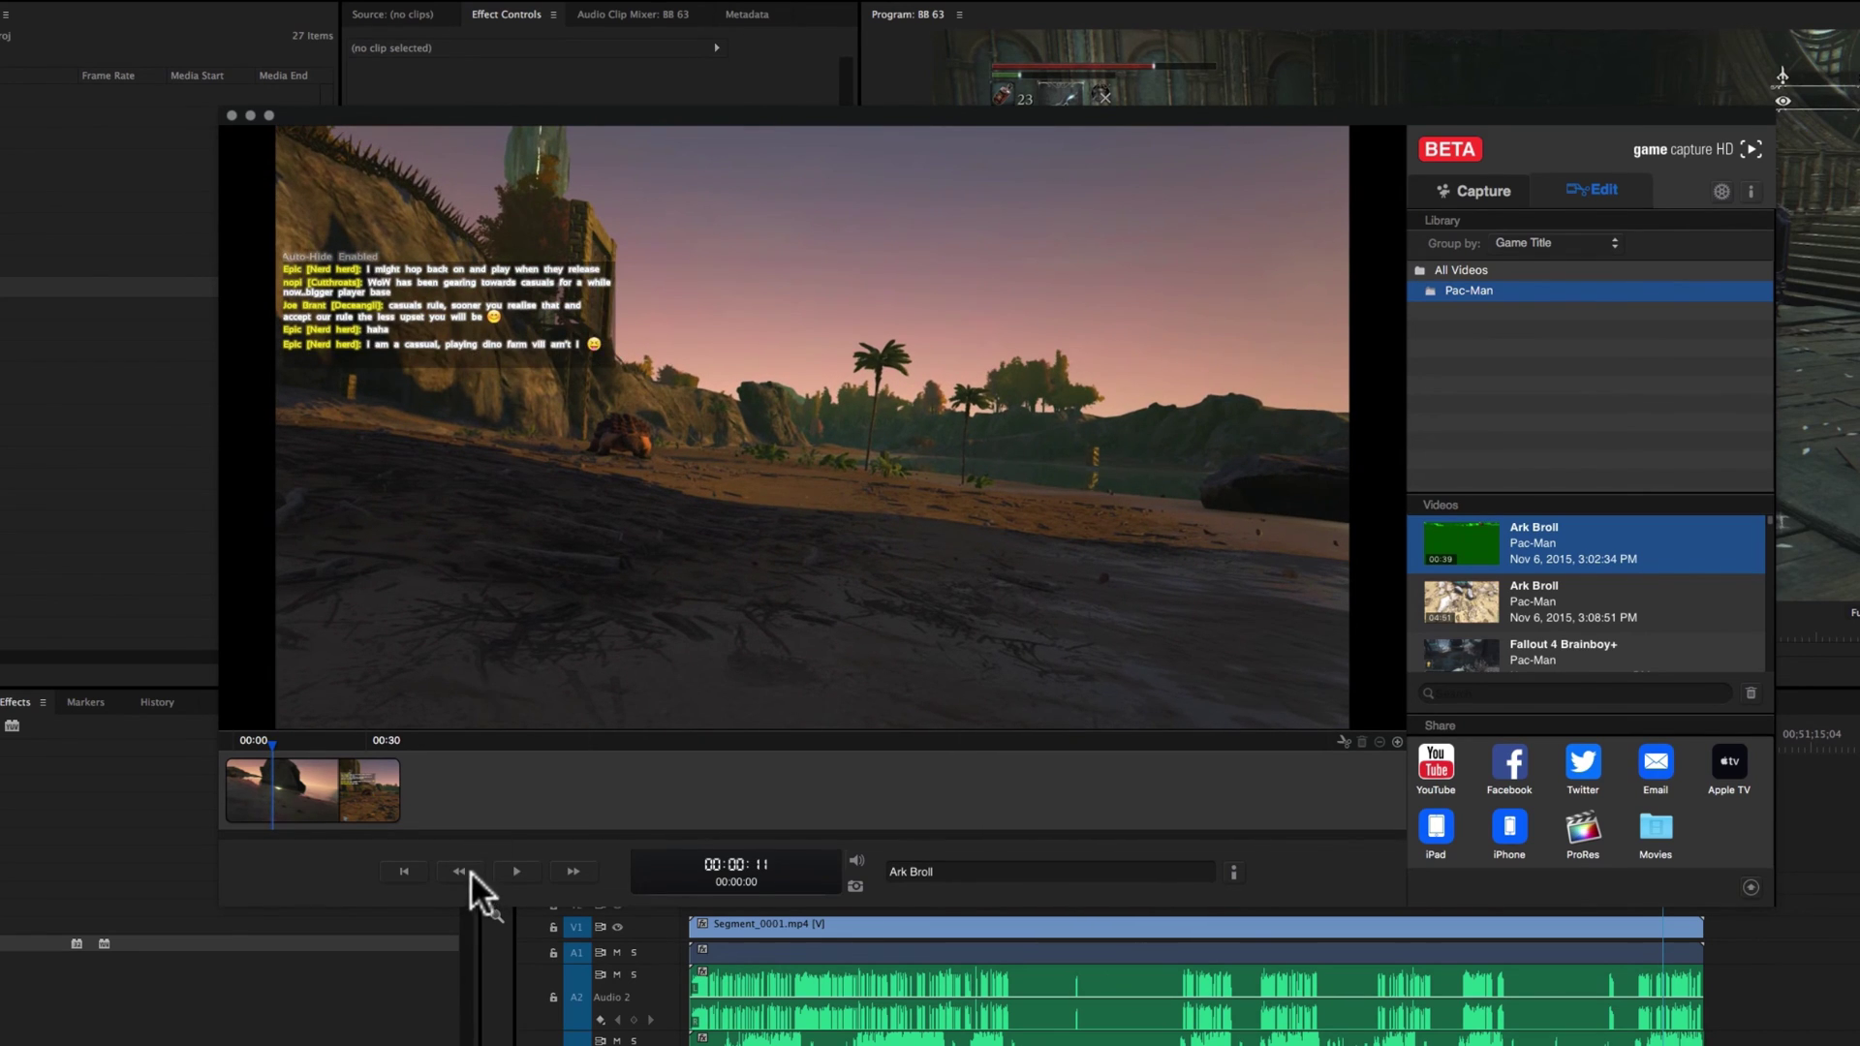
{"action": "left_click", "coordinate": [523, 868]}
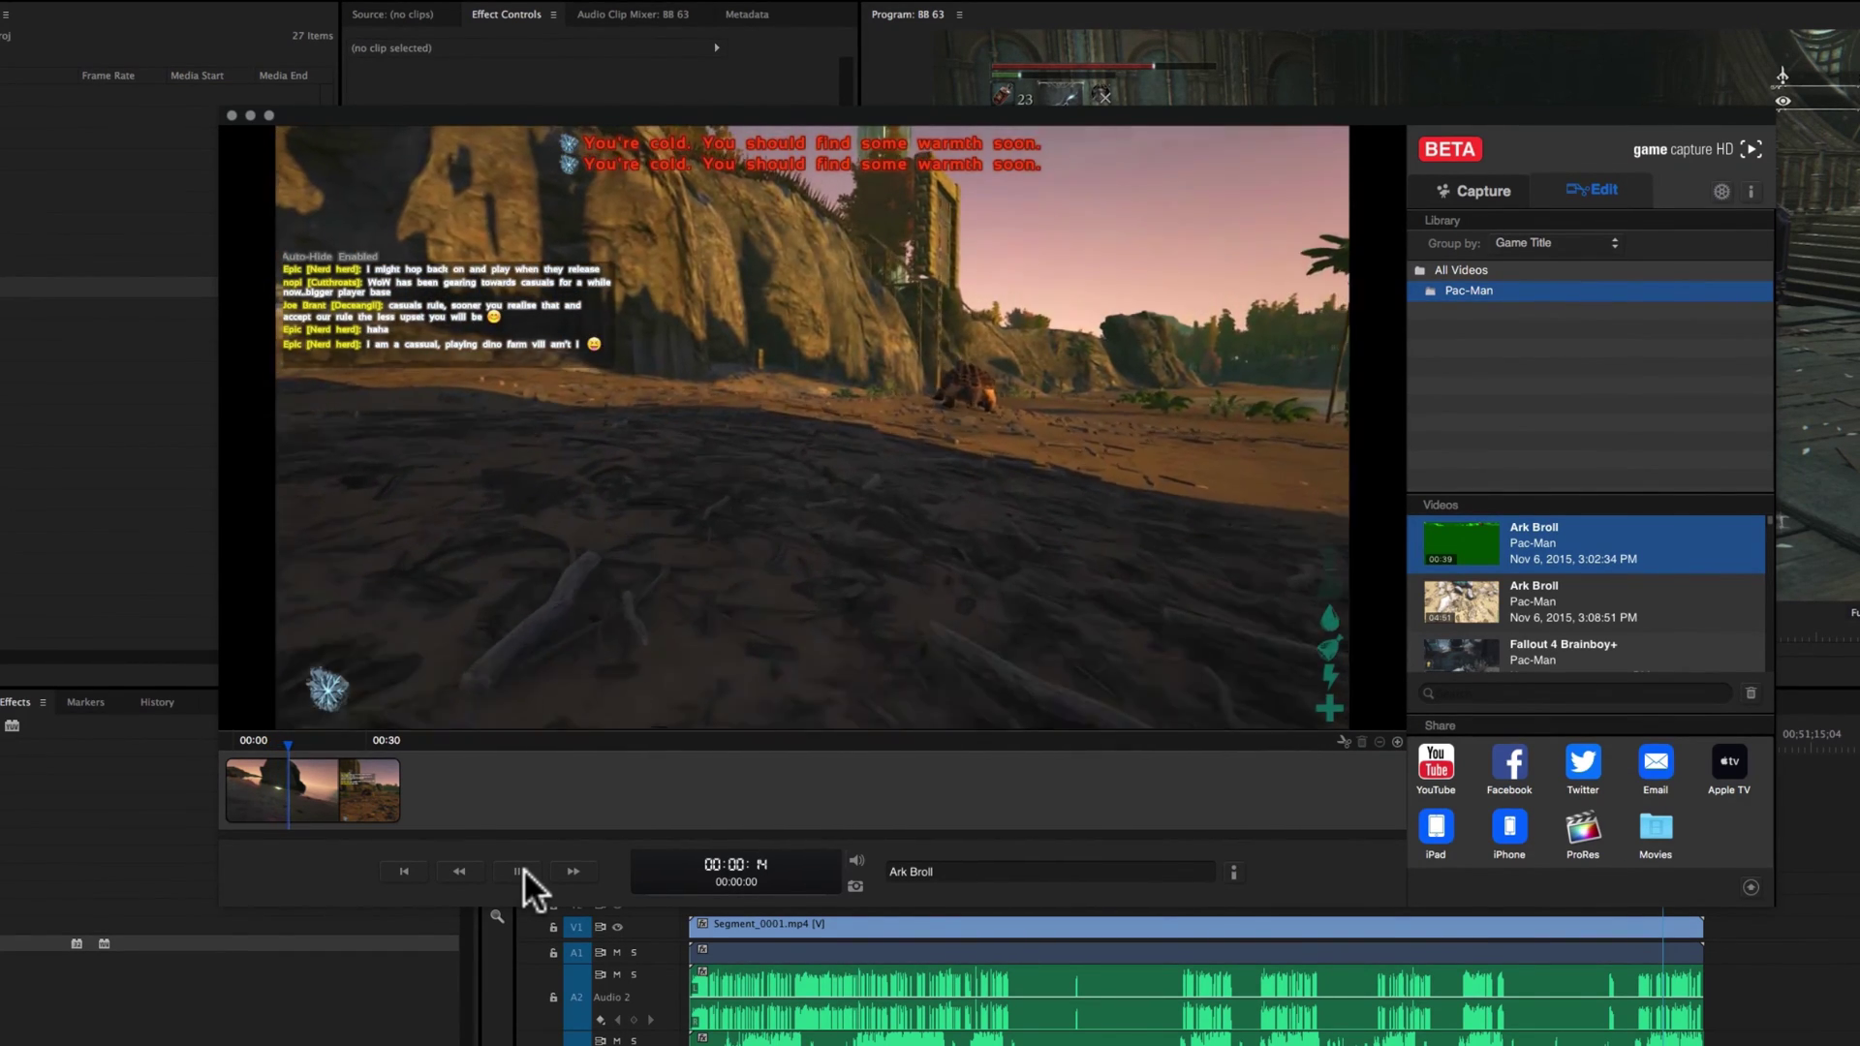
{"action": "left_click", "coordinate": [523, 868]}
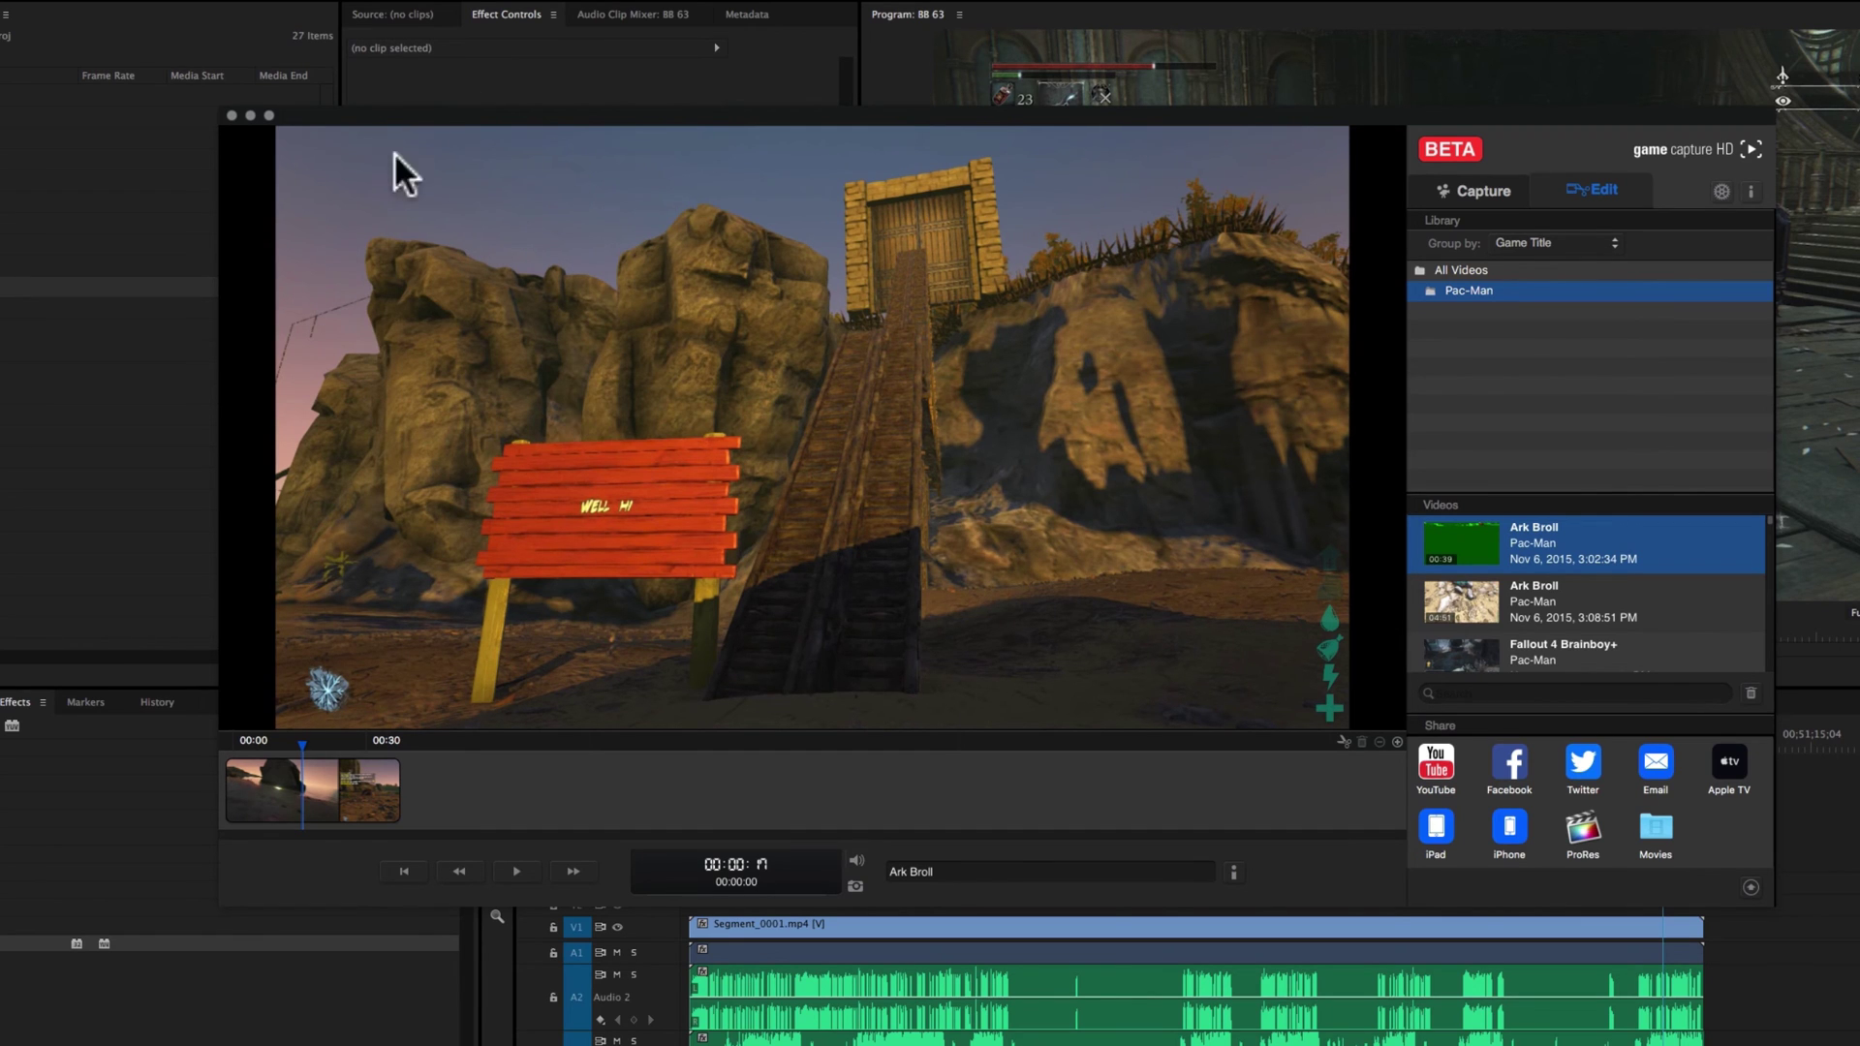
{"action": "left_click", "coordinate": [514, 872]}
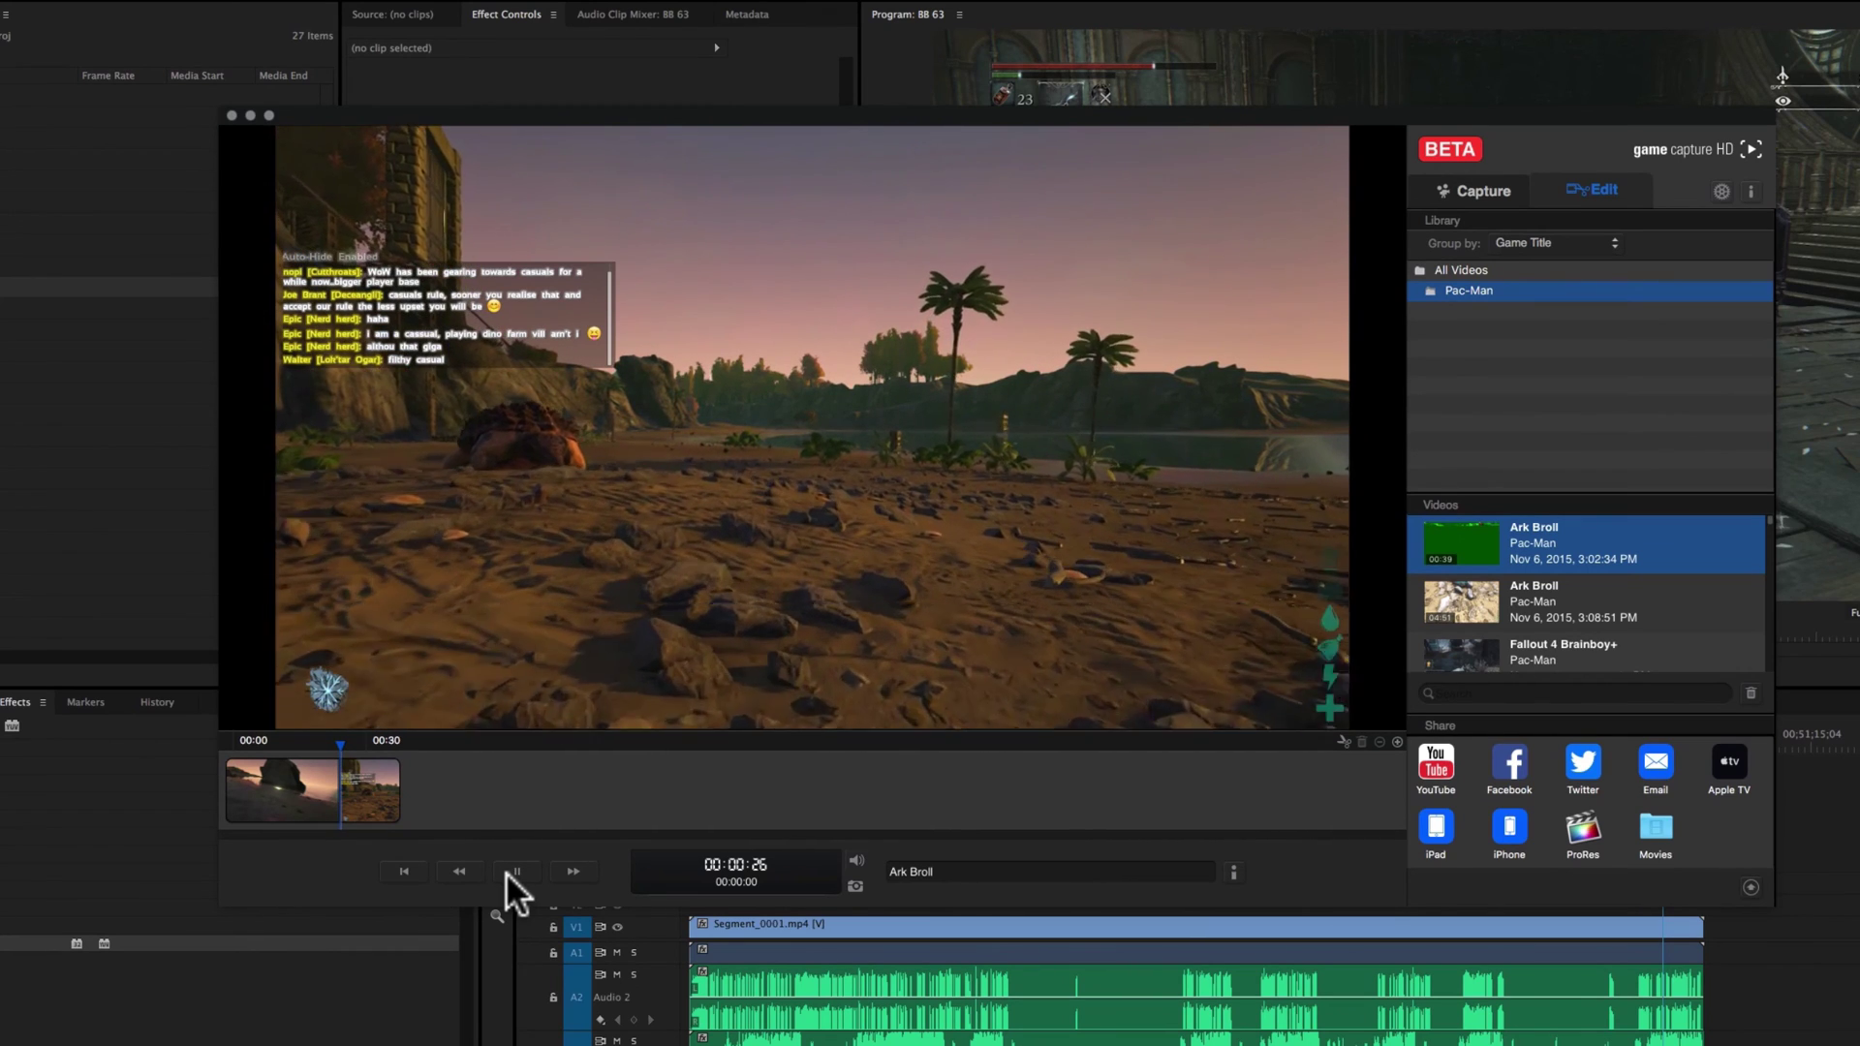
{"action": "left_click", "coordinate": [508, 873]}
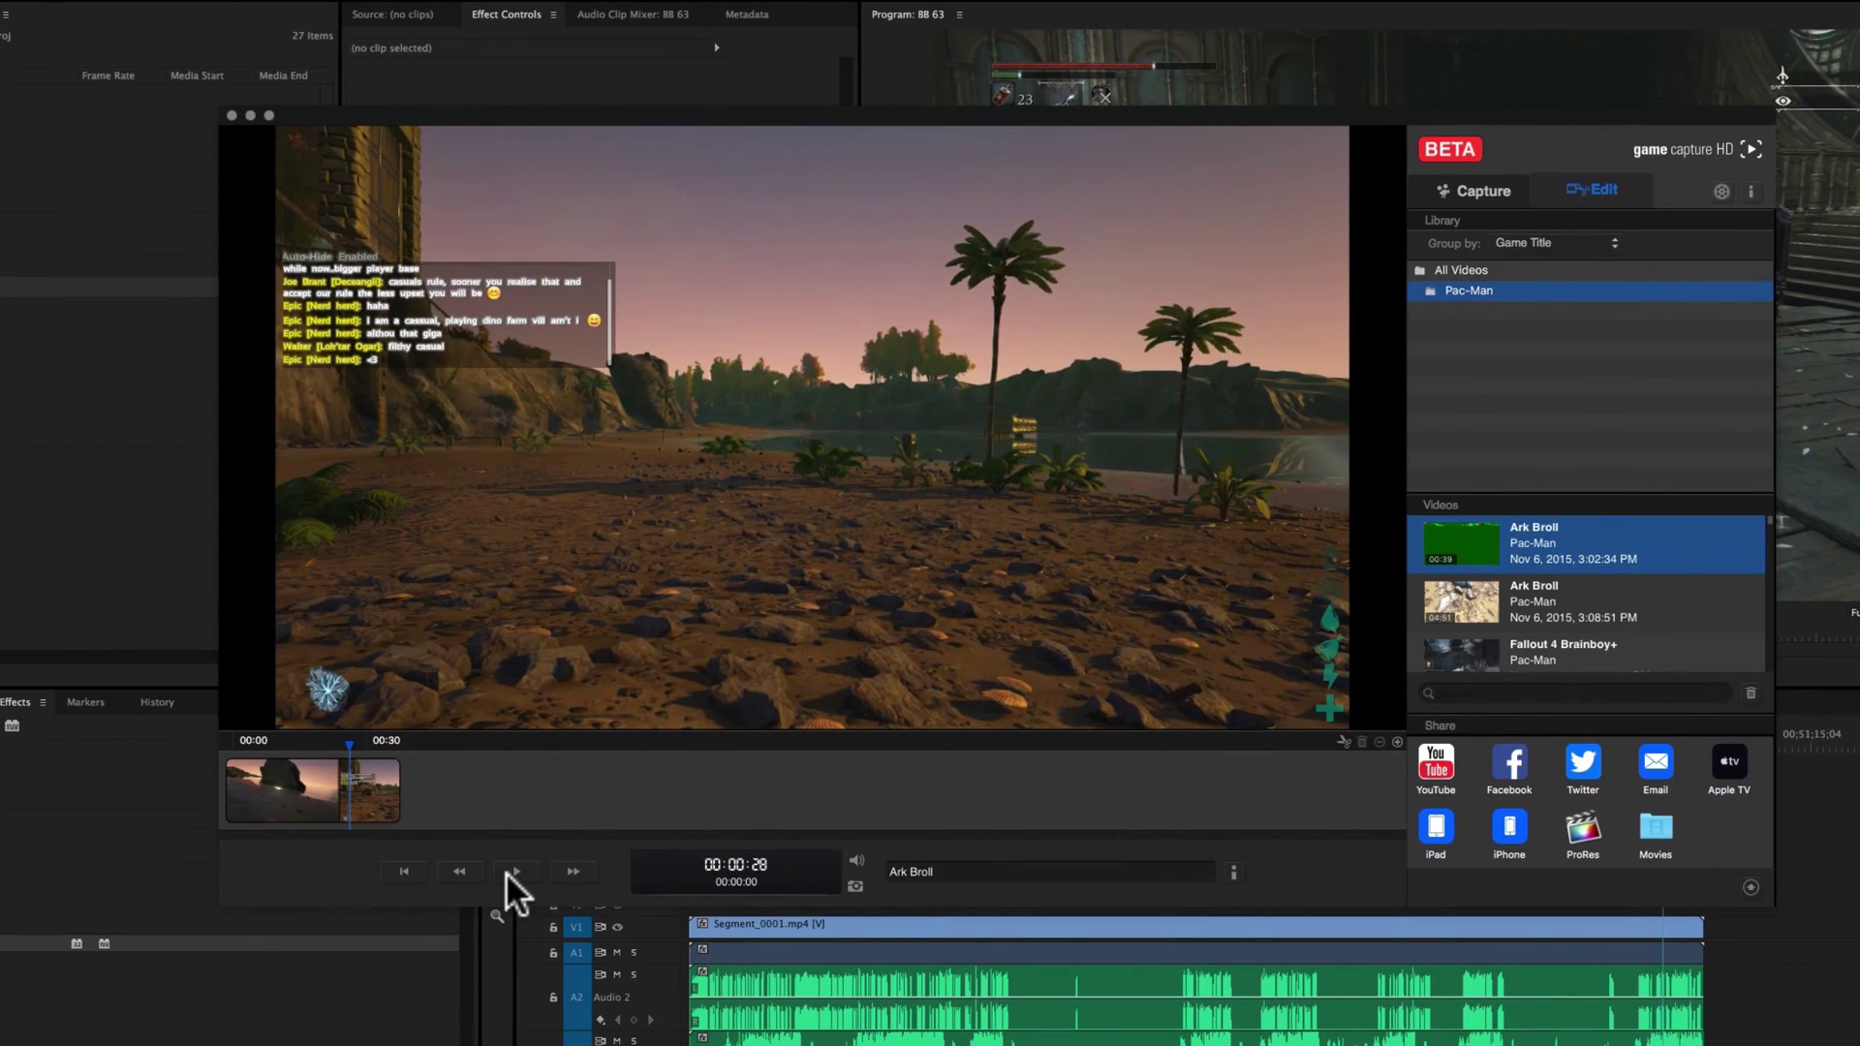
Open the second Ark Broll recording and pause its playback at about 00:41
{"action": "left_click", "coordinate": [1607, 604]}
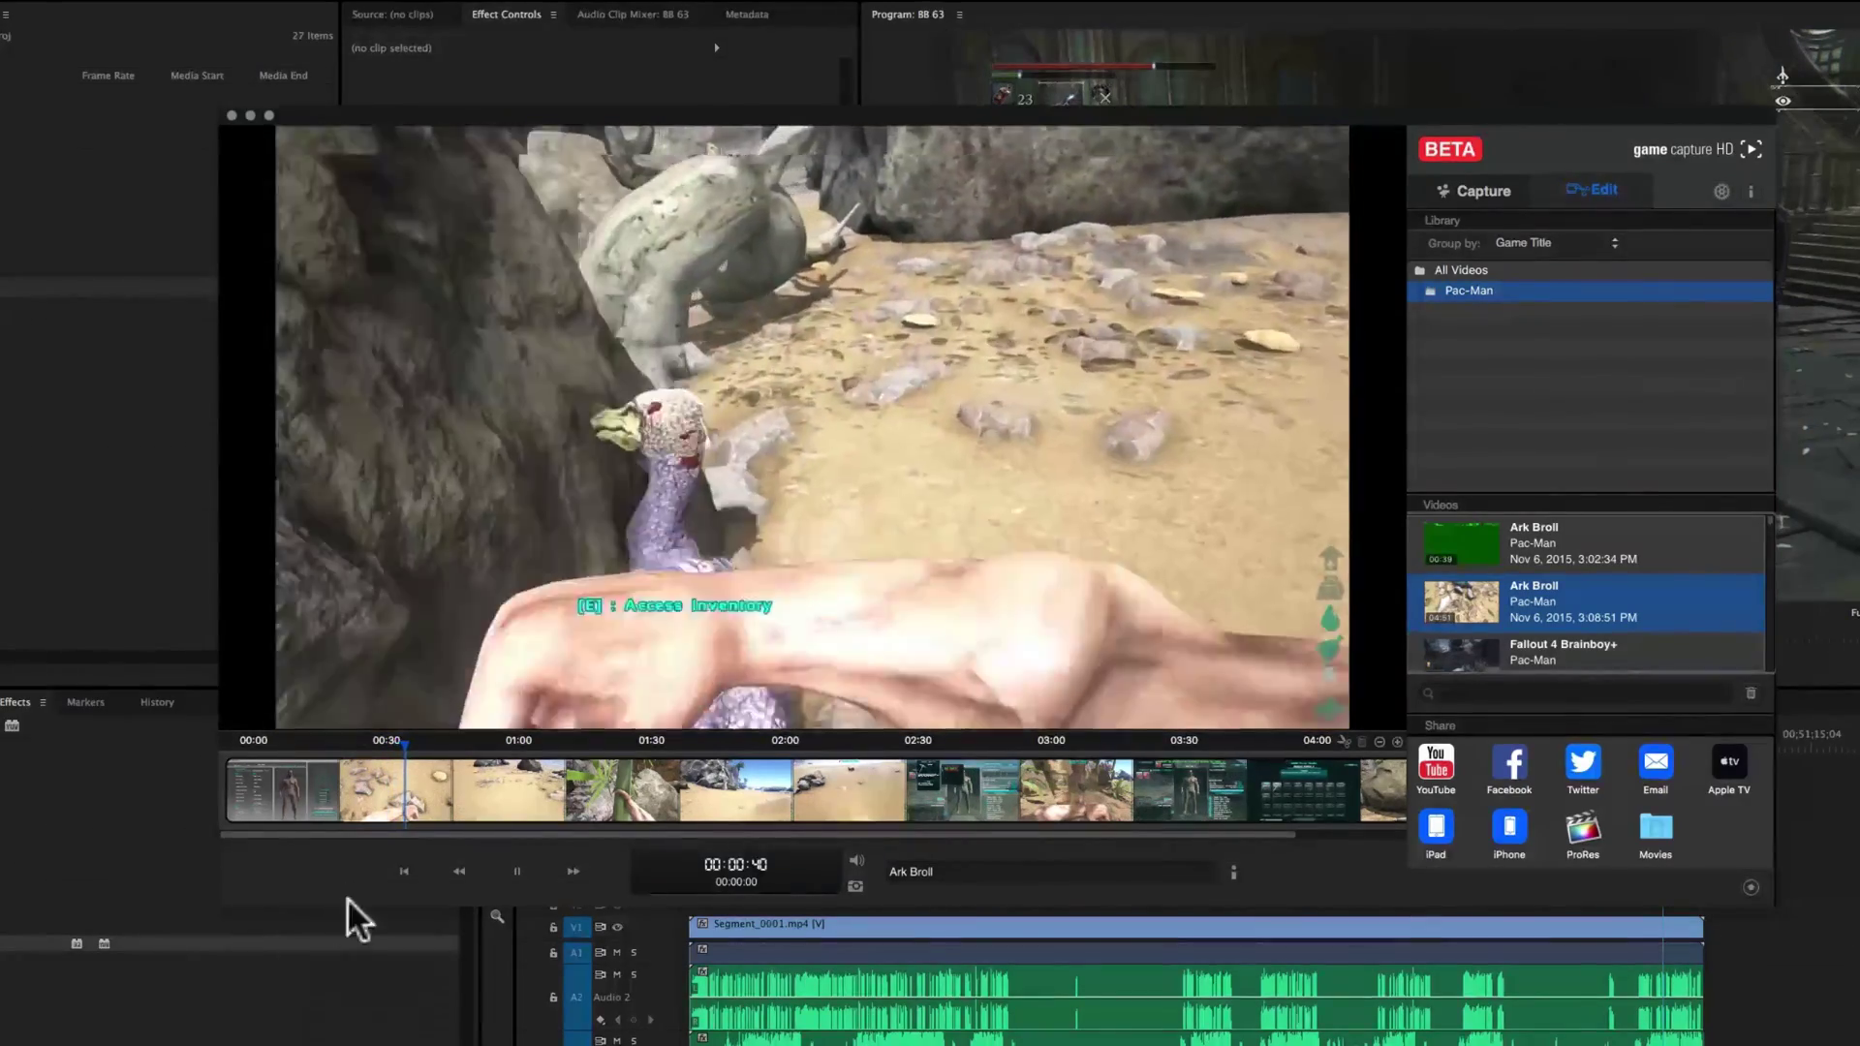
{"action": "left_click", "coordinate": [516, 871]}
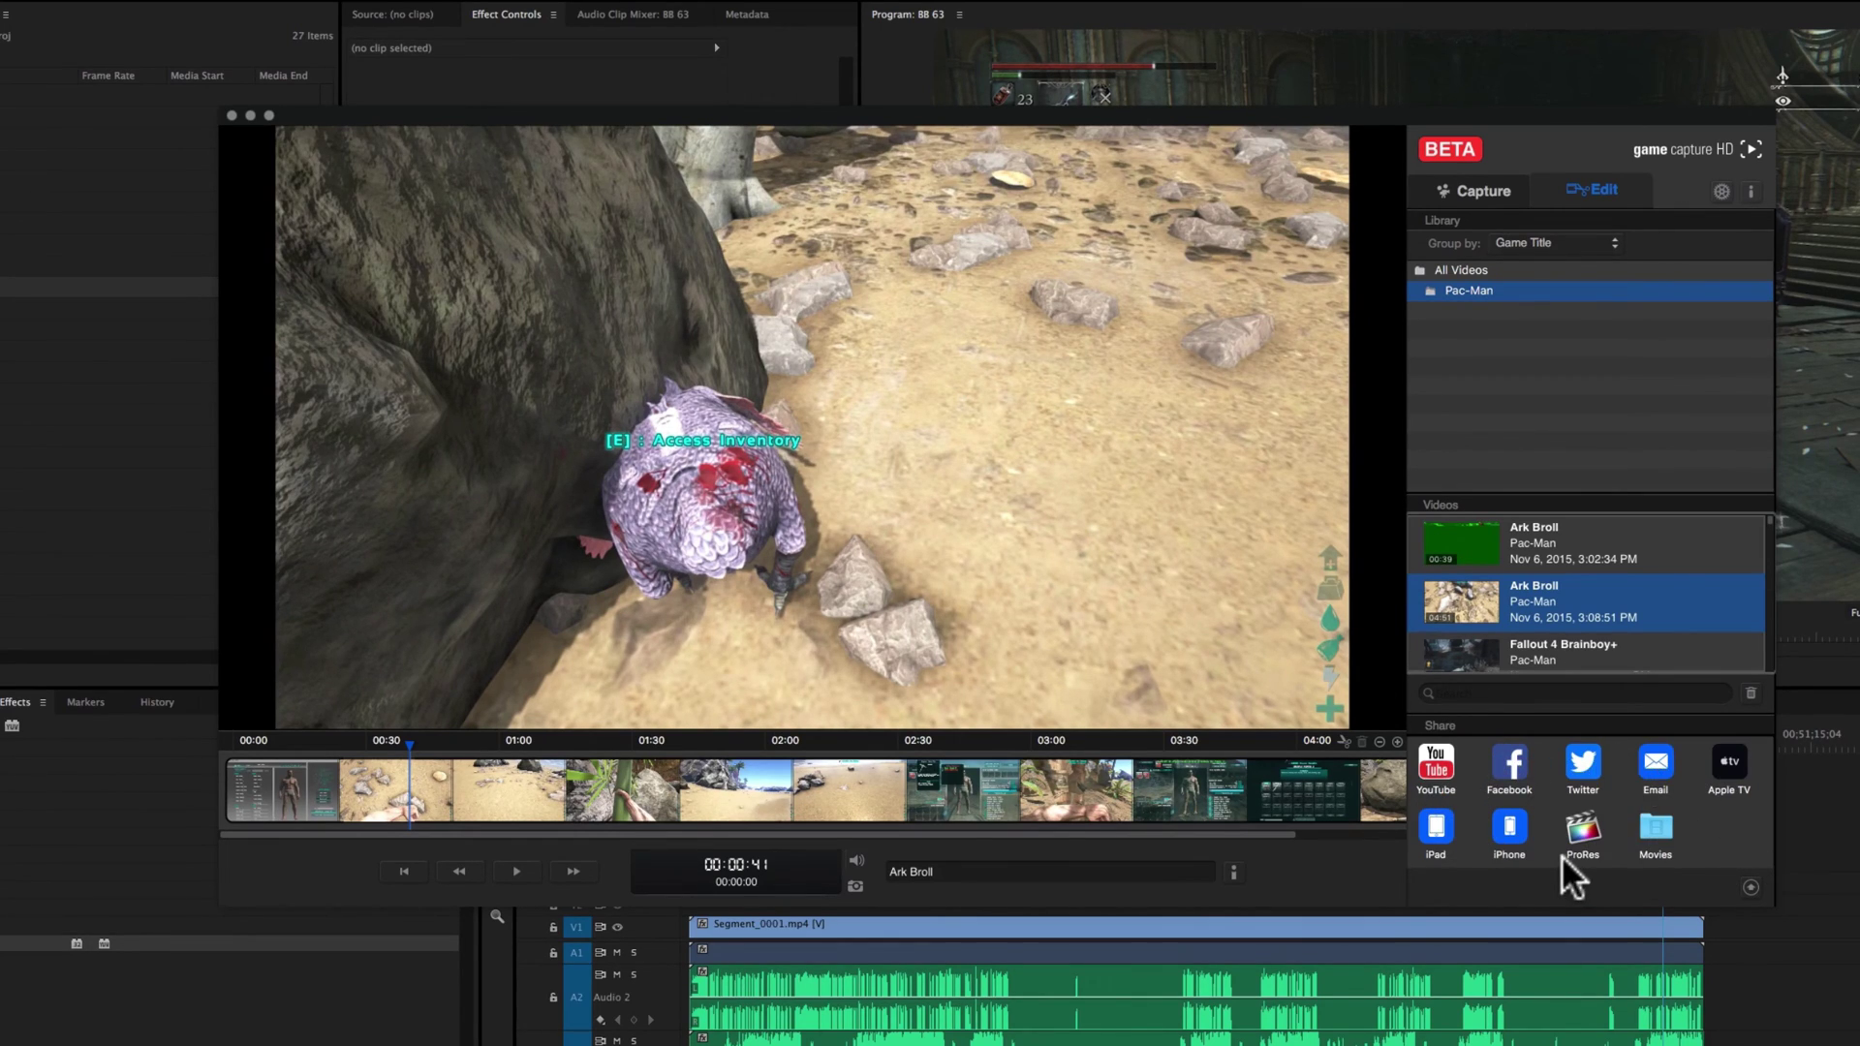
{"action": "left_click", "coordinate": [399, 1030]}
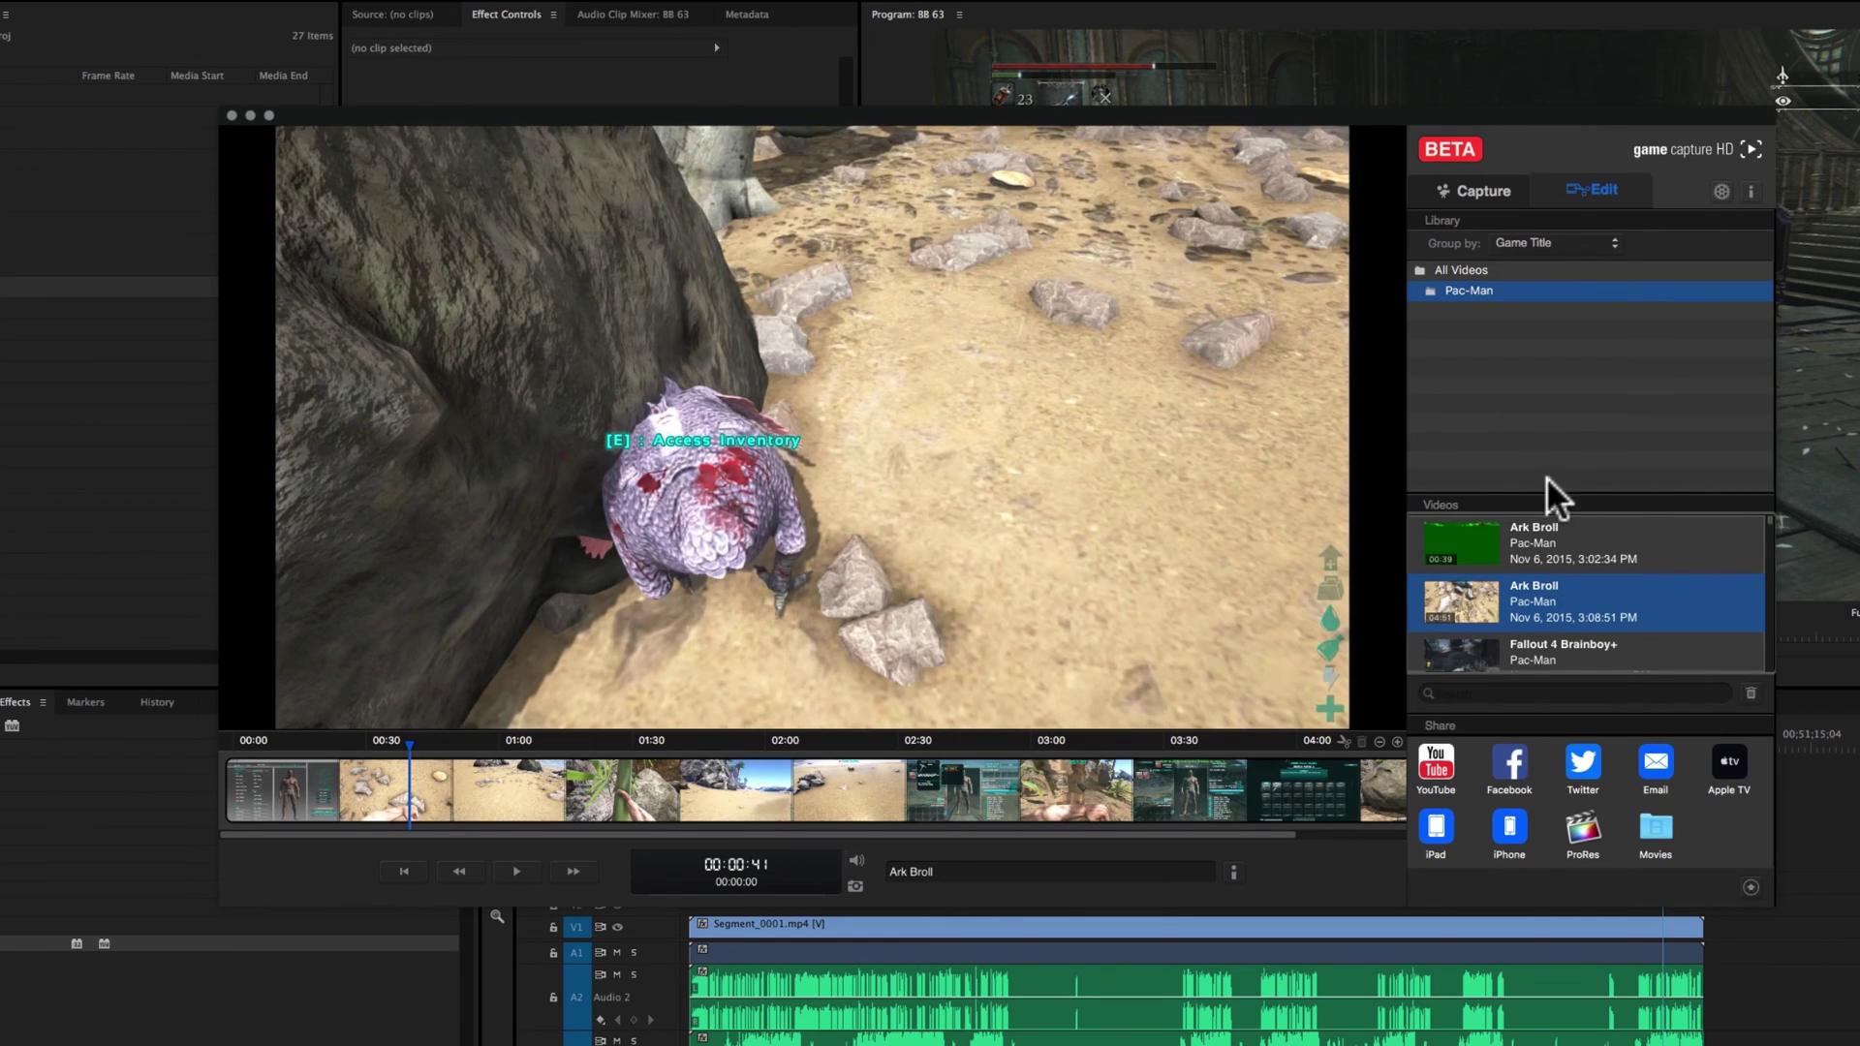
Select the Ark Broll recording from 3:02:34 PM again and enlarge the video list to show more recordings
{"action": "left_click", "coordinate": [1546, 535]}
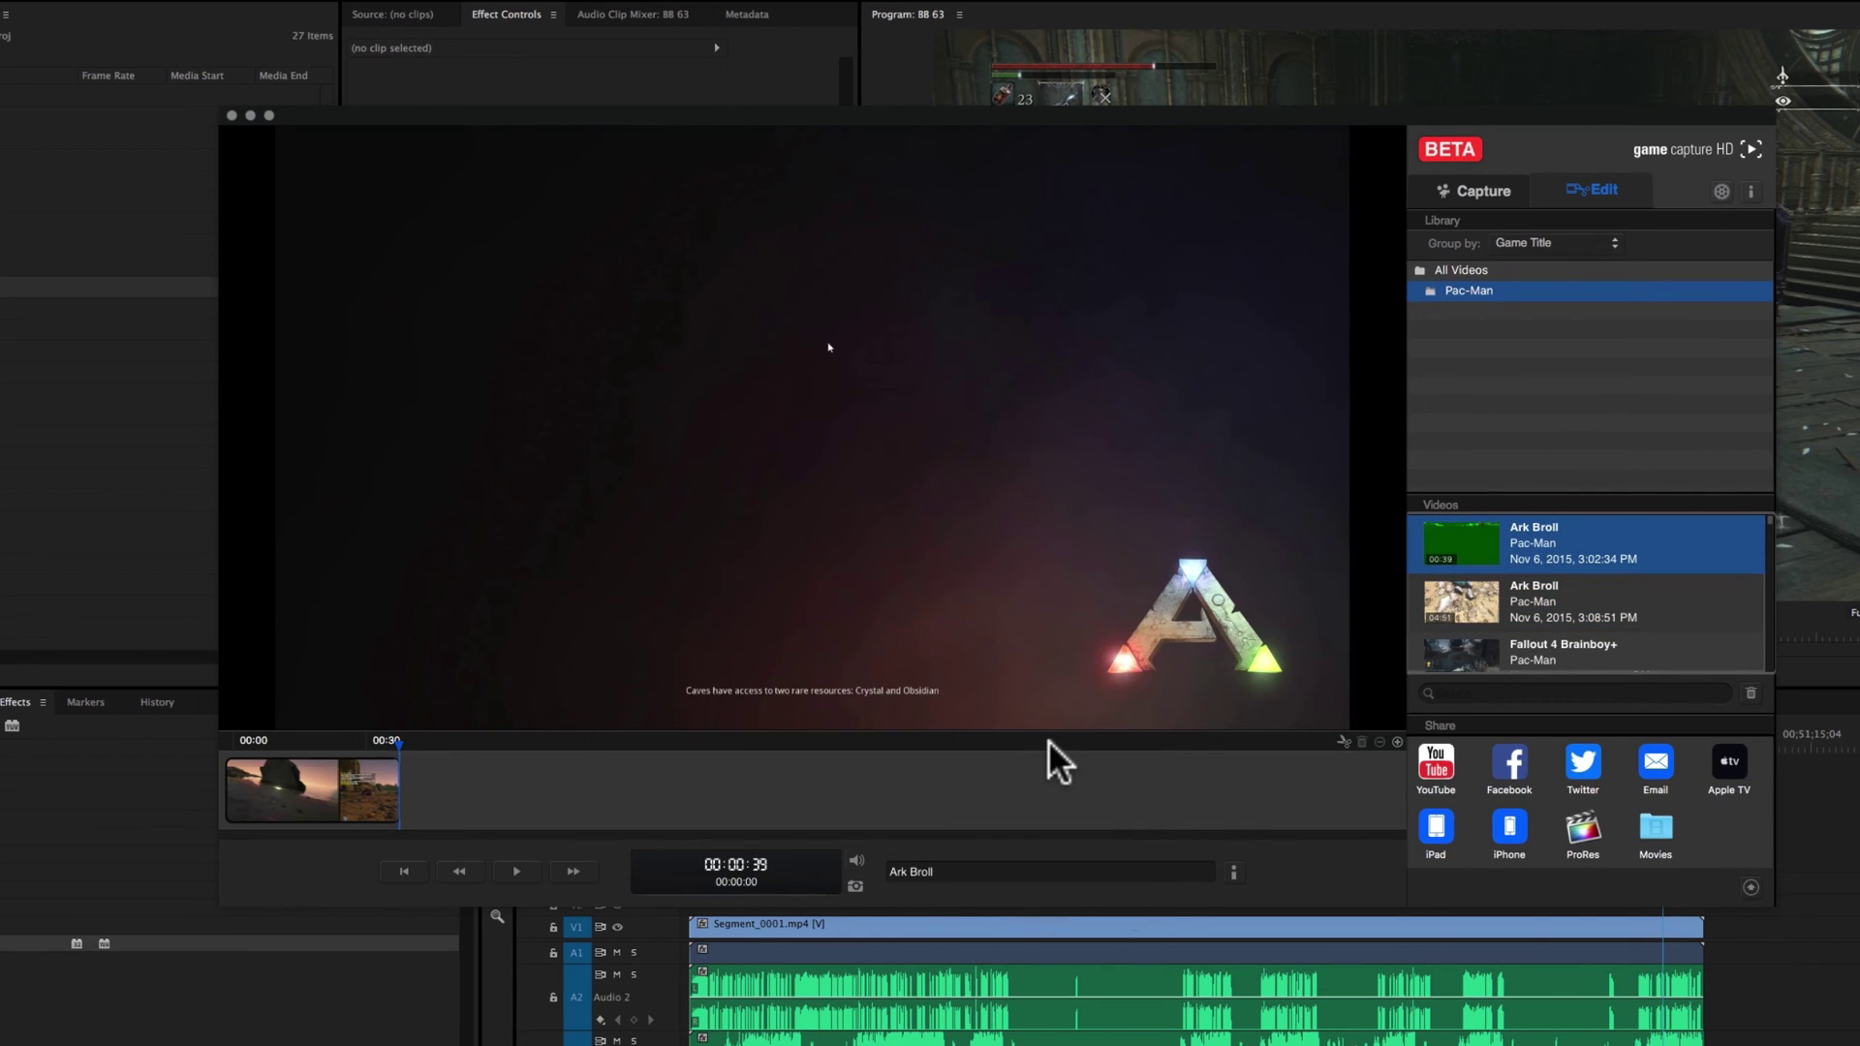
{"action": "left_click_drag", "start_coordinate": [279, 746], "coordinate": [271, 735]}
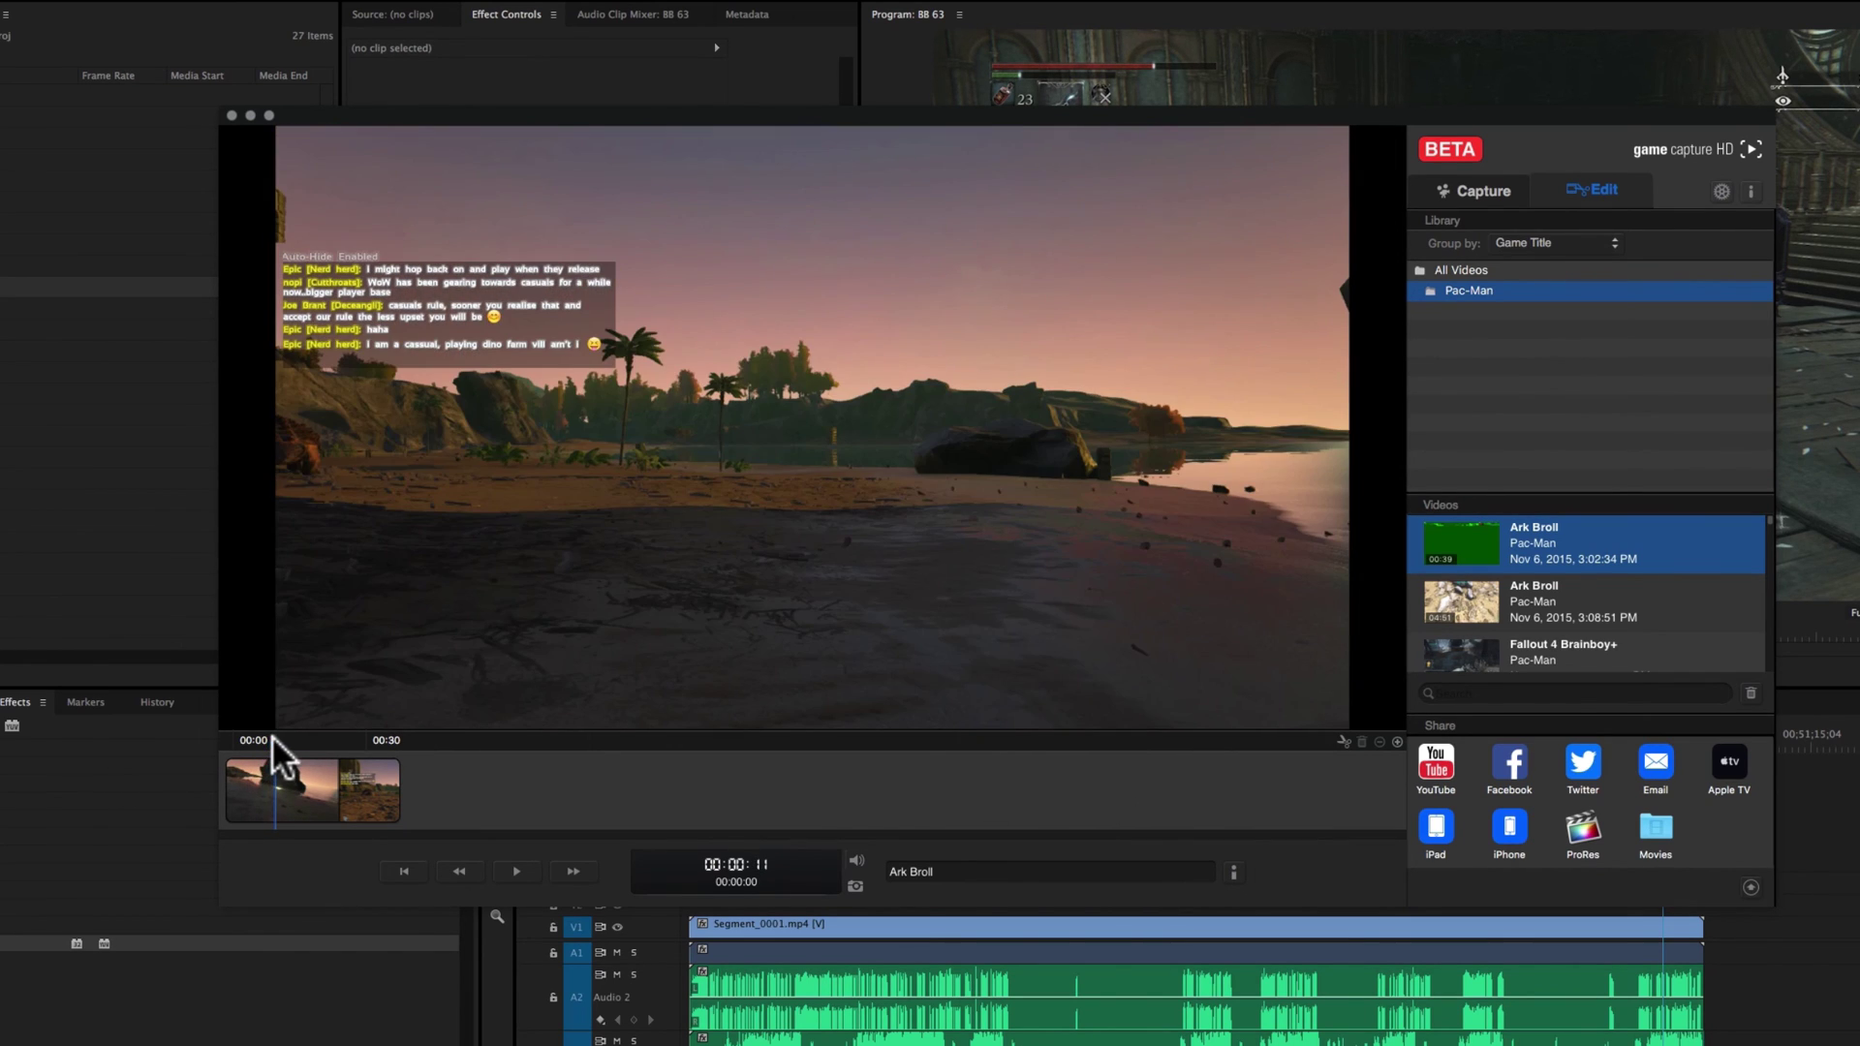
{"action": "left_click", "coordinate": [1574, 586]}
{"action": "left_click", "coordinate": [1577, 545]}
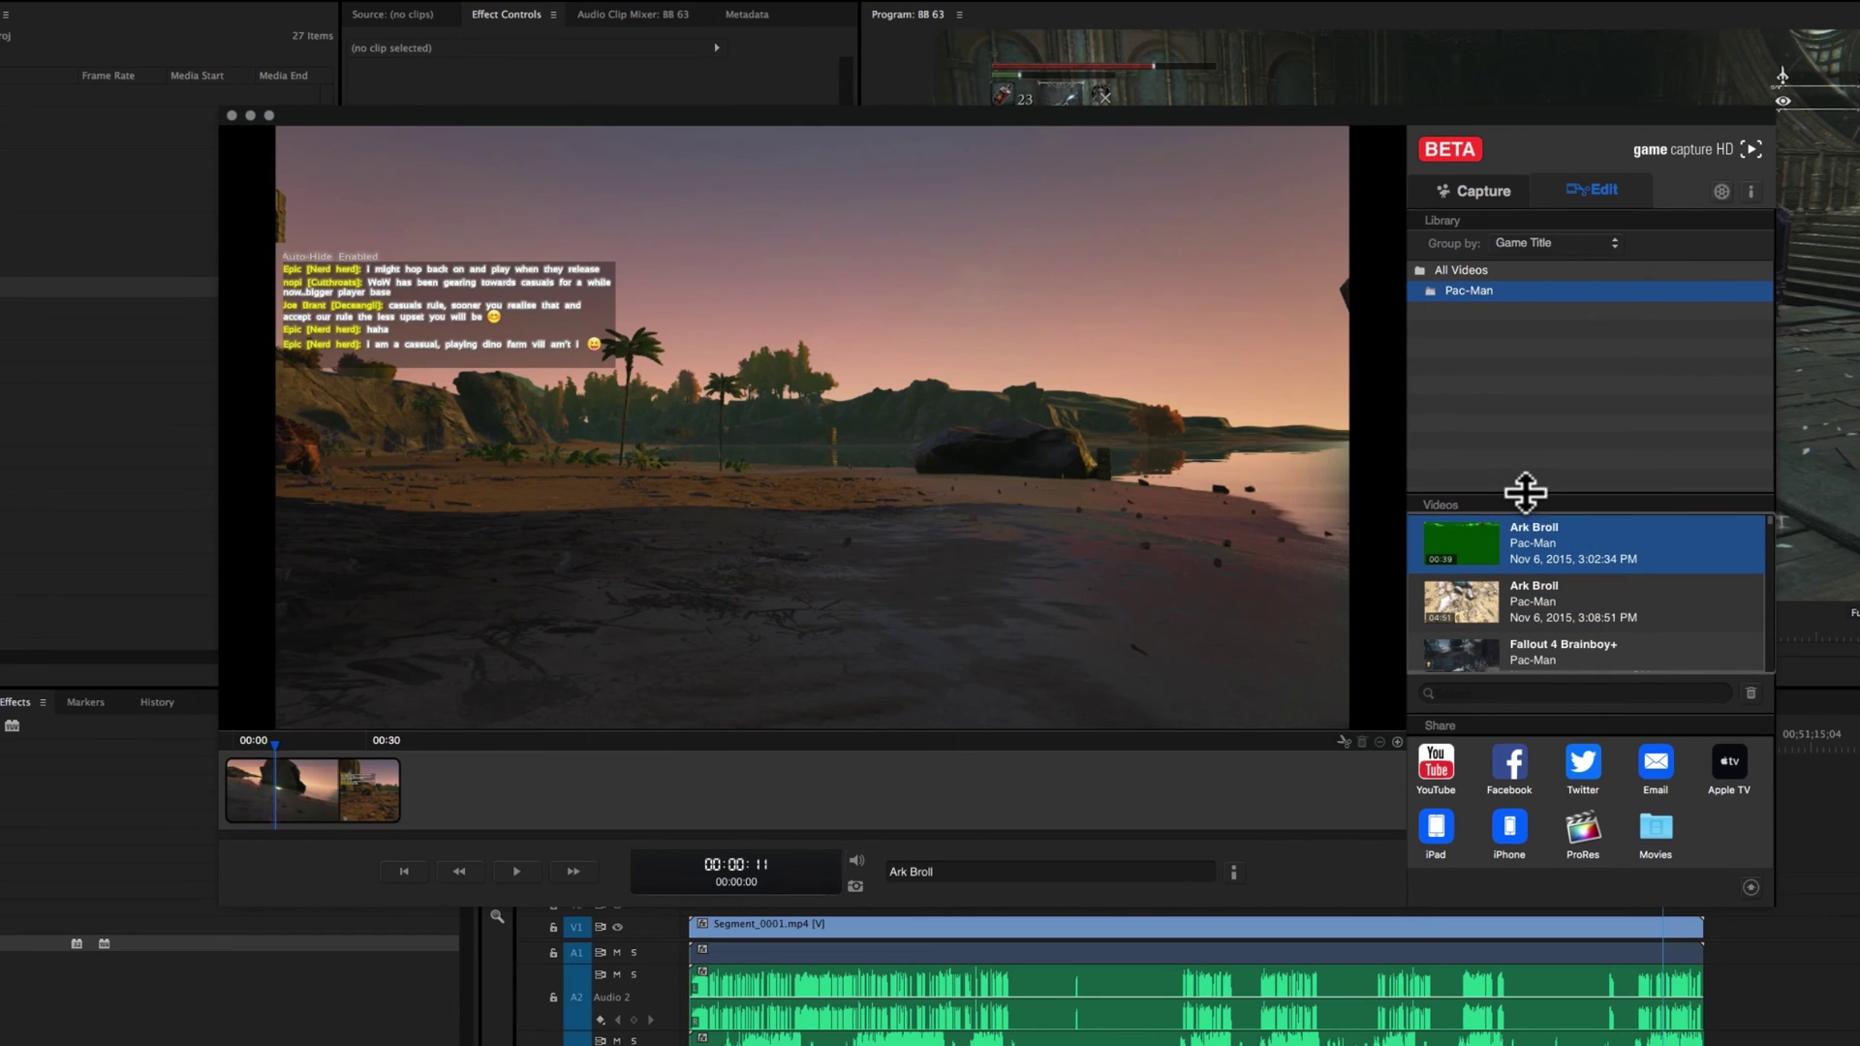
{"action": "left_click_drag", "start_coordinate": [1527, 490], "coordinate": [1531, 332]}
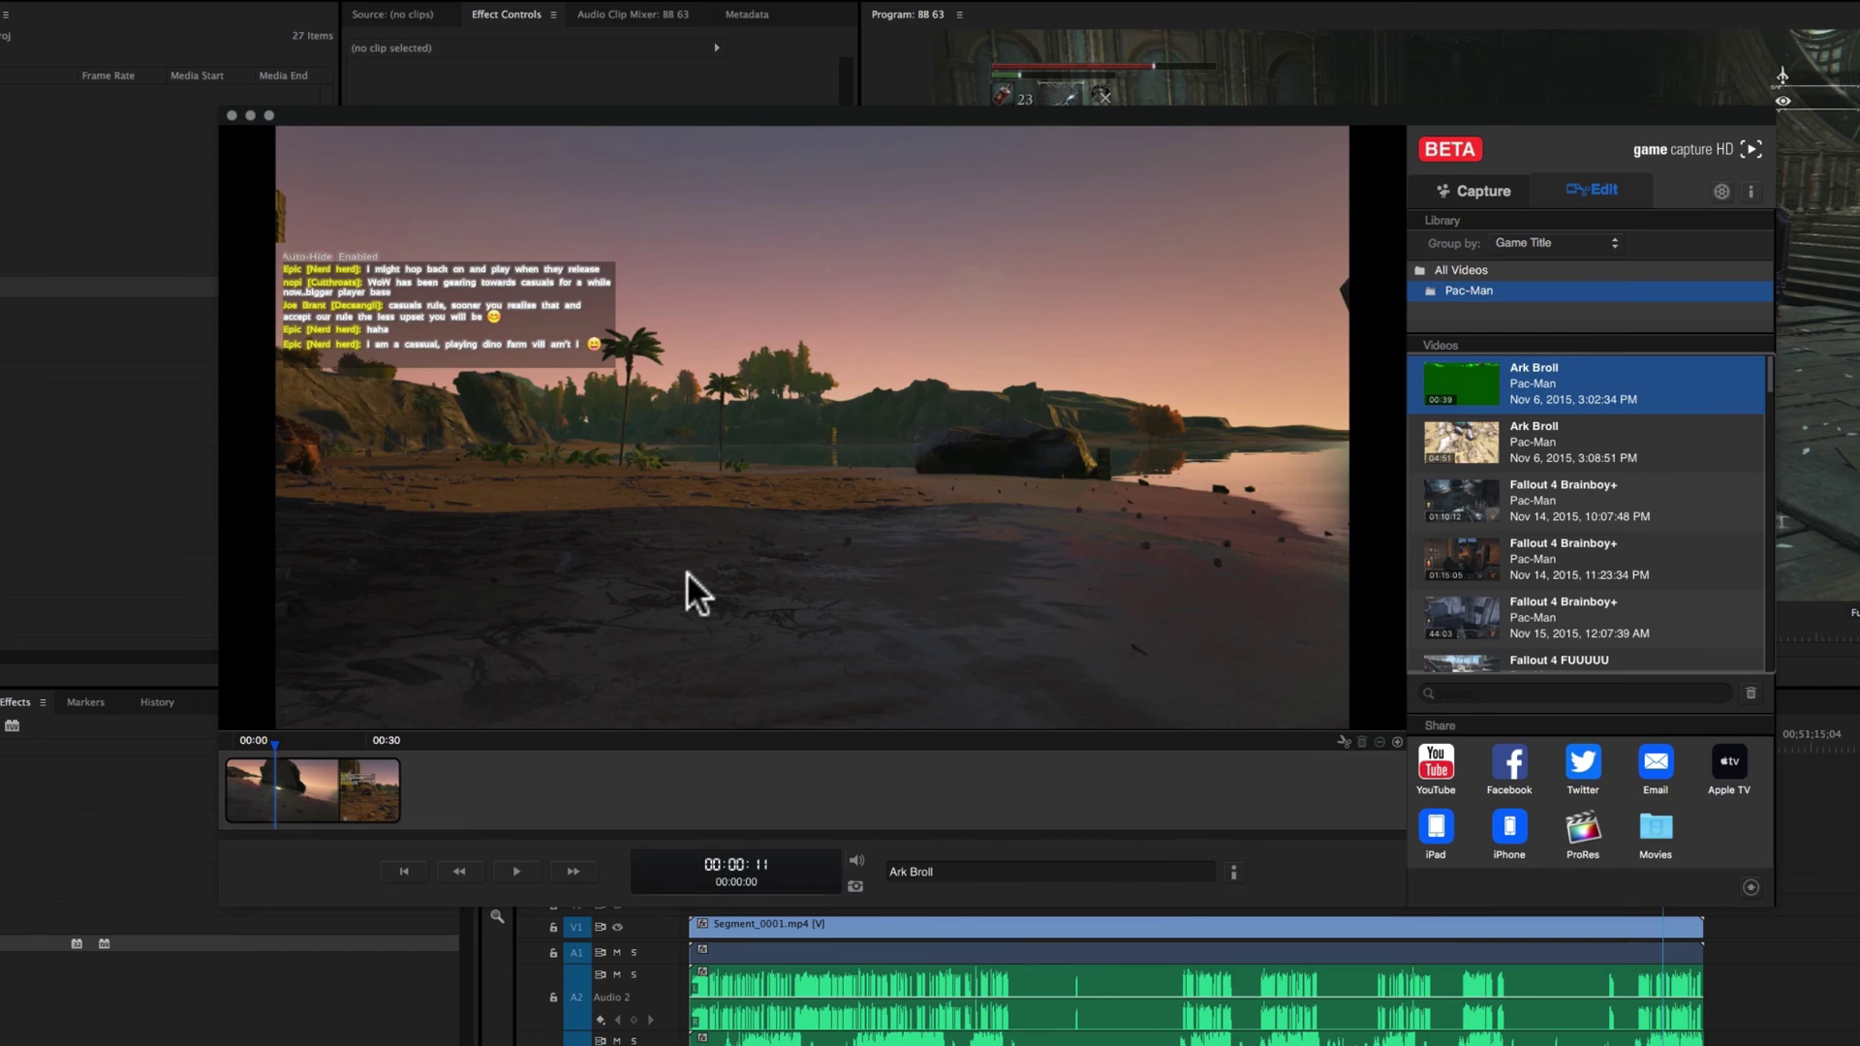
Zoom into the recording's timeline and split the clip just after its start
{"action": "left_click", "coordinate": [249, 742]}
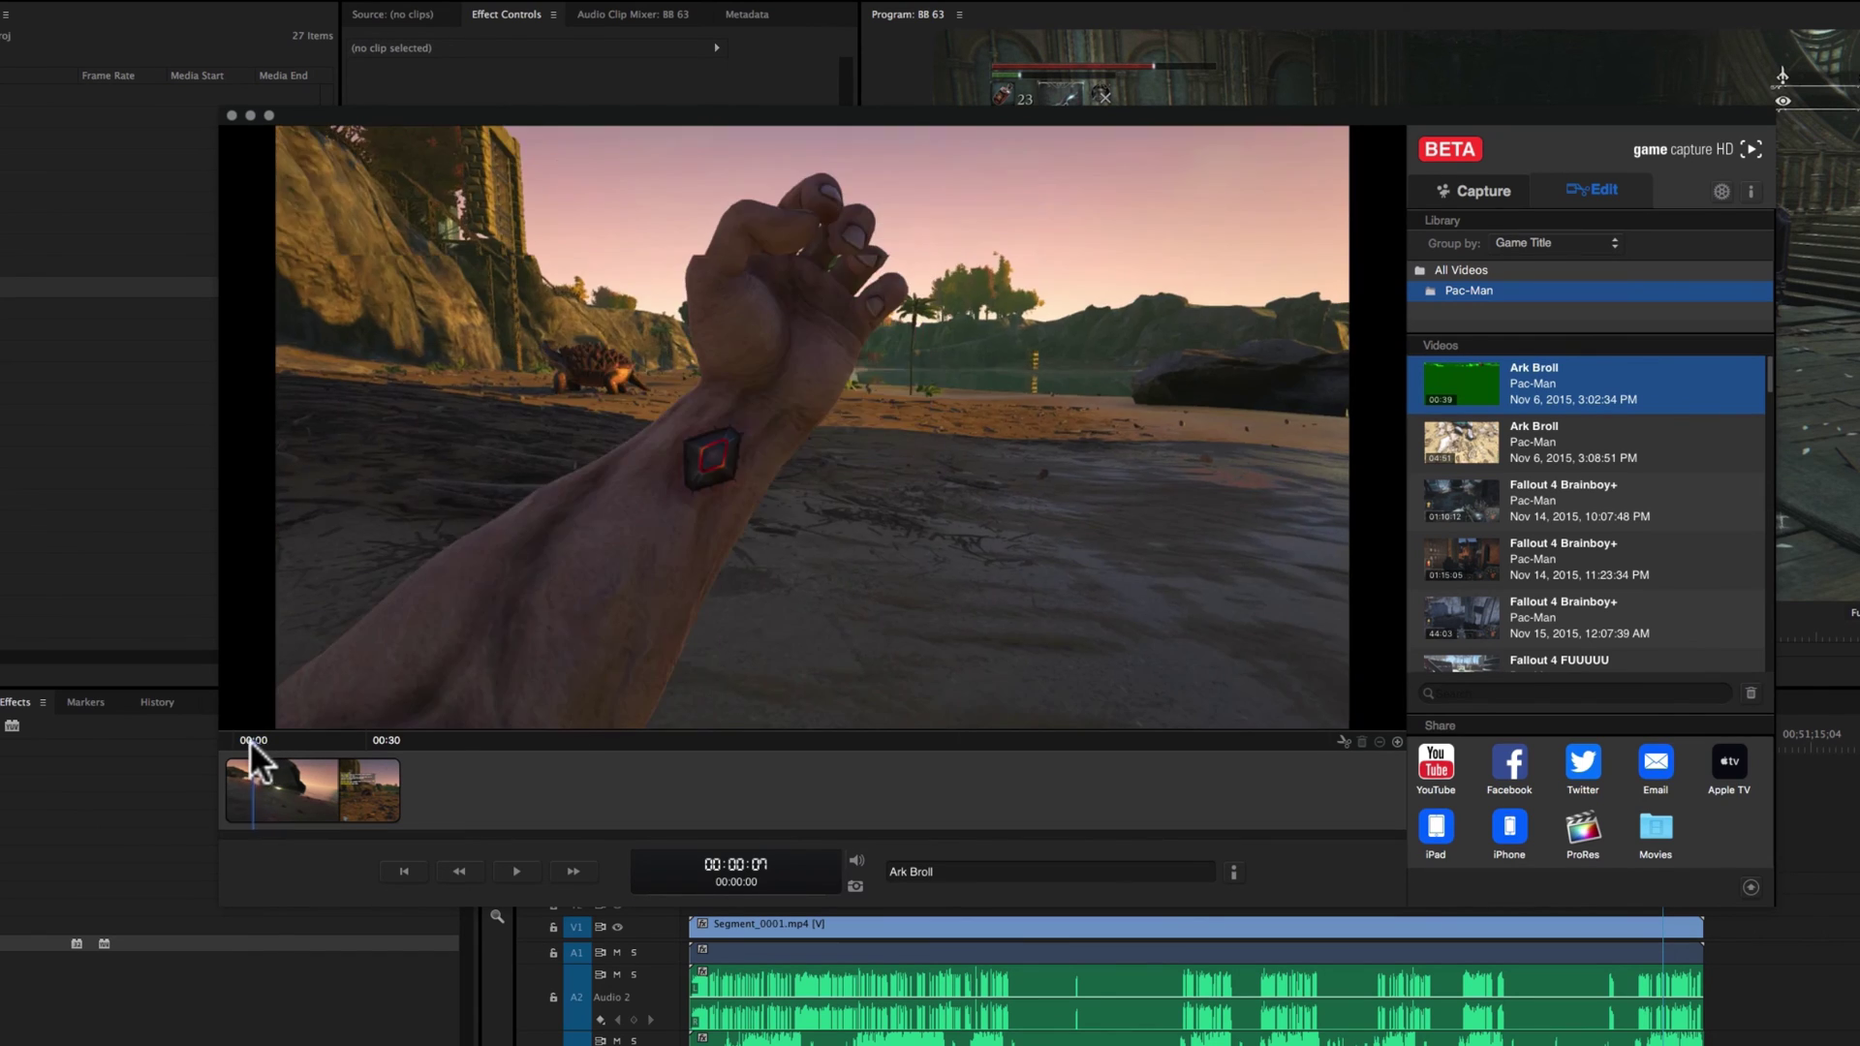
{"action": "left_click", "coordinate": [1397, 740]}
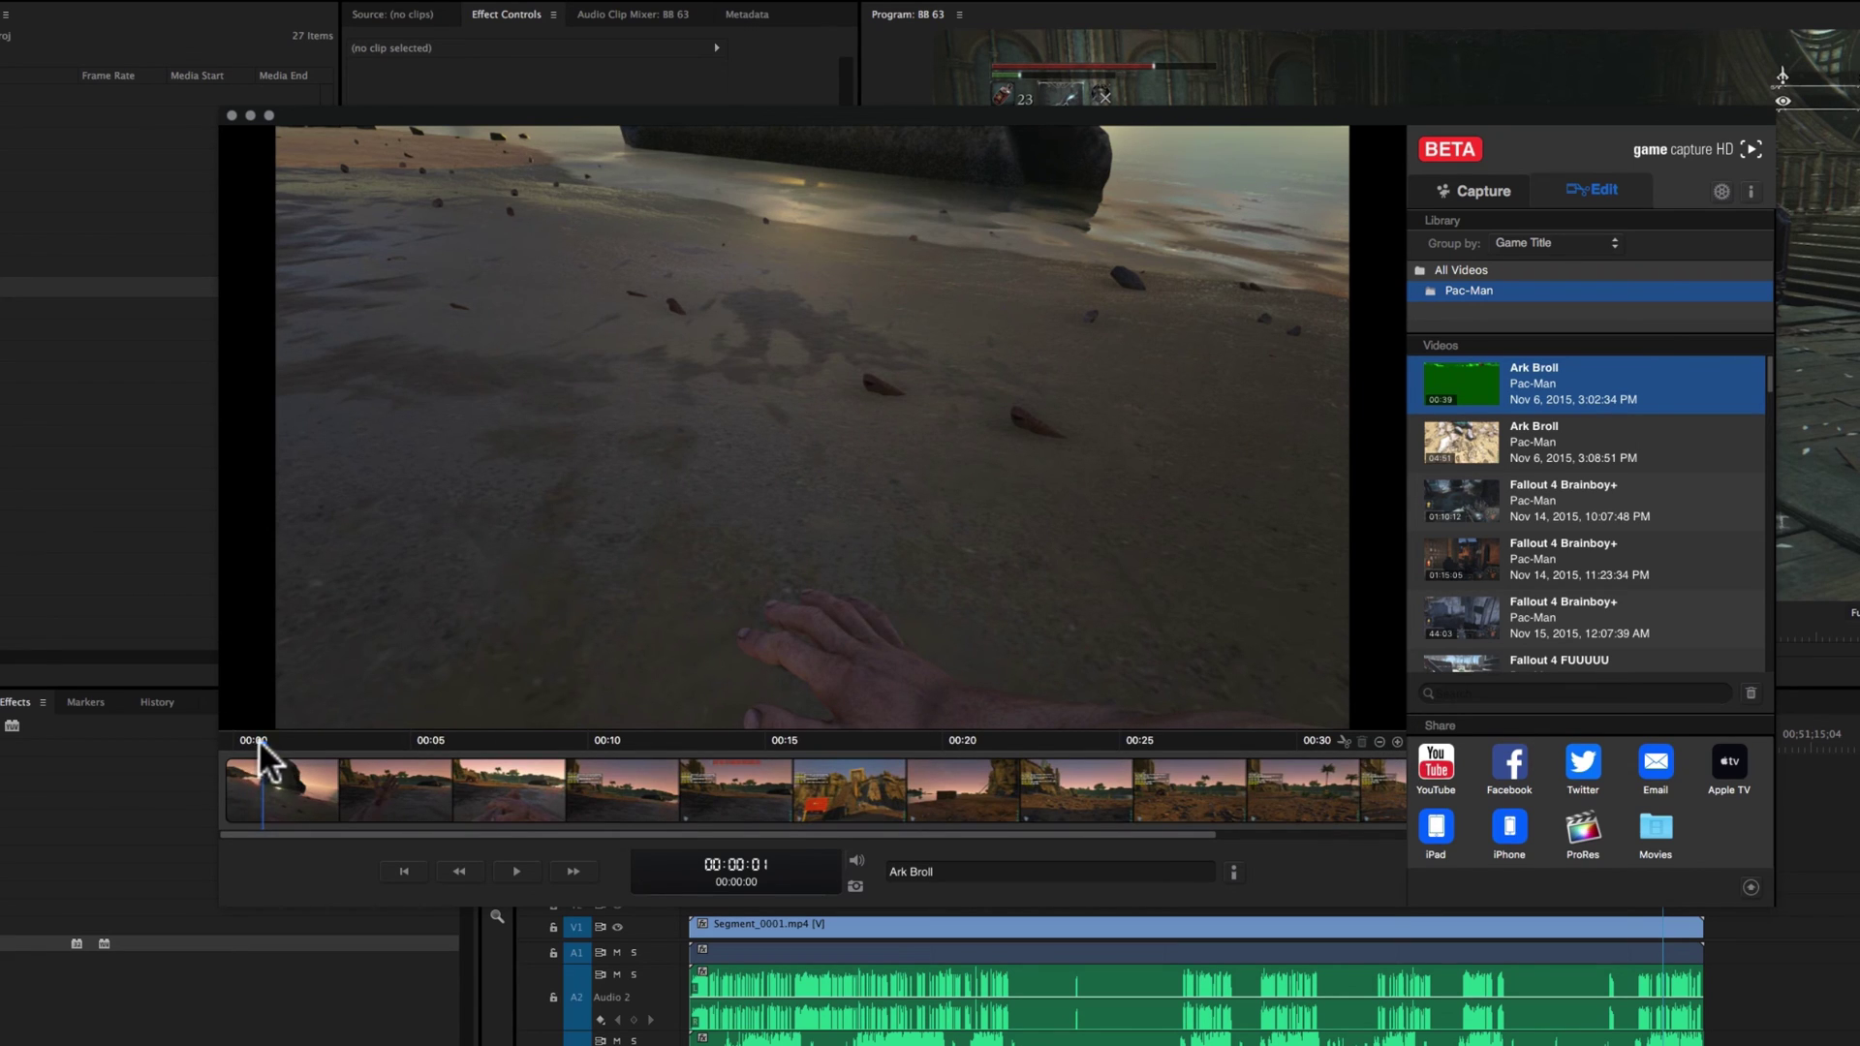
{"action": "left_click_drag", "start_coordinate": [259, 740], "coordinate": [121, 771]}
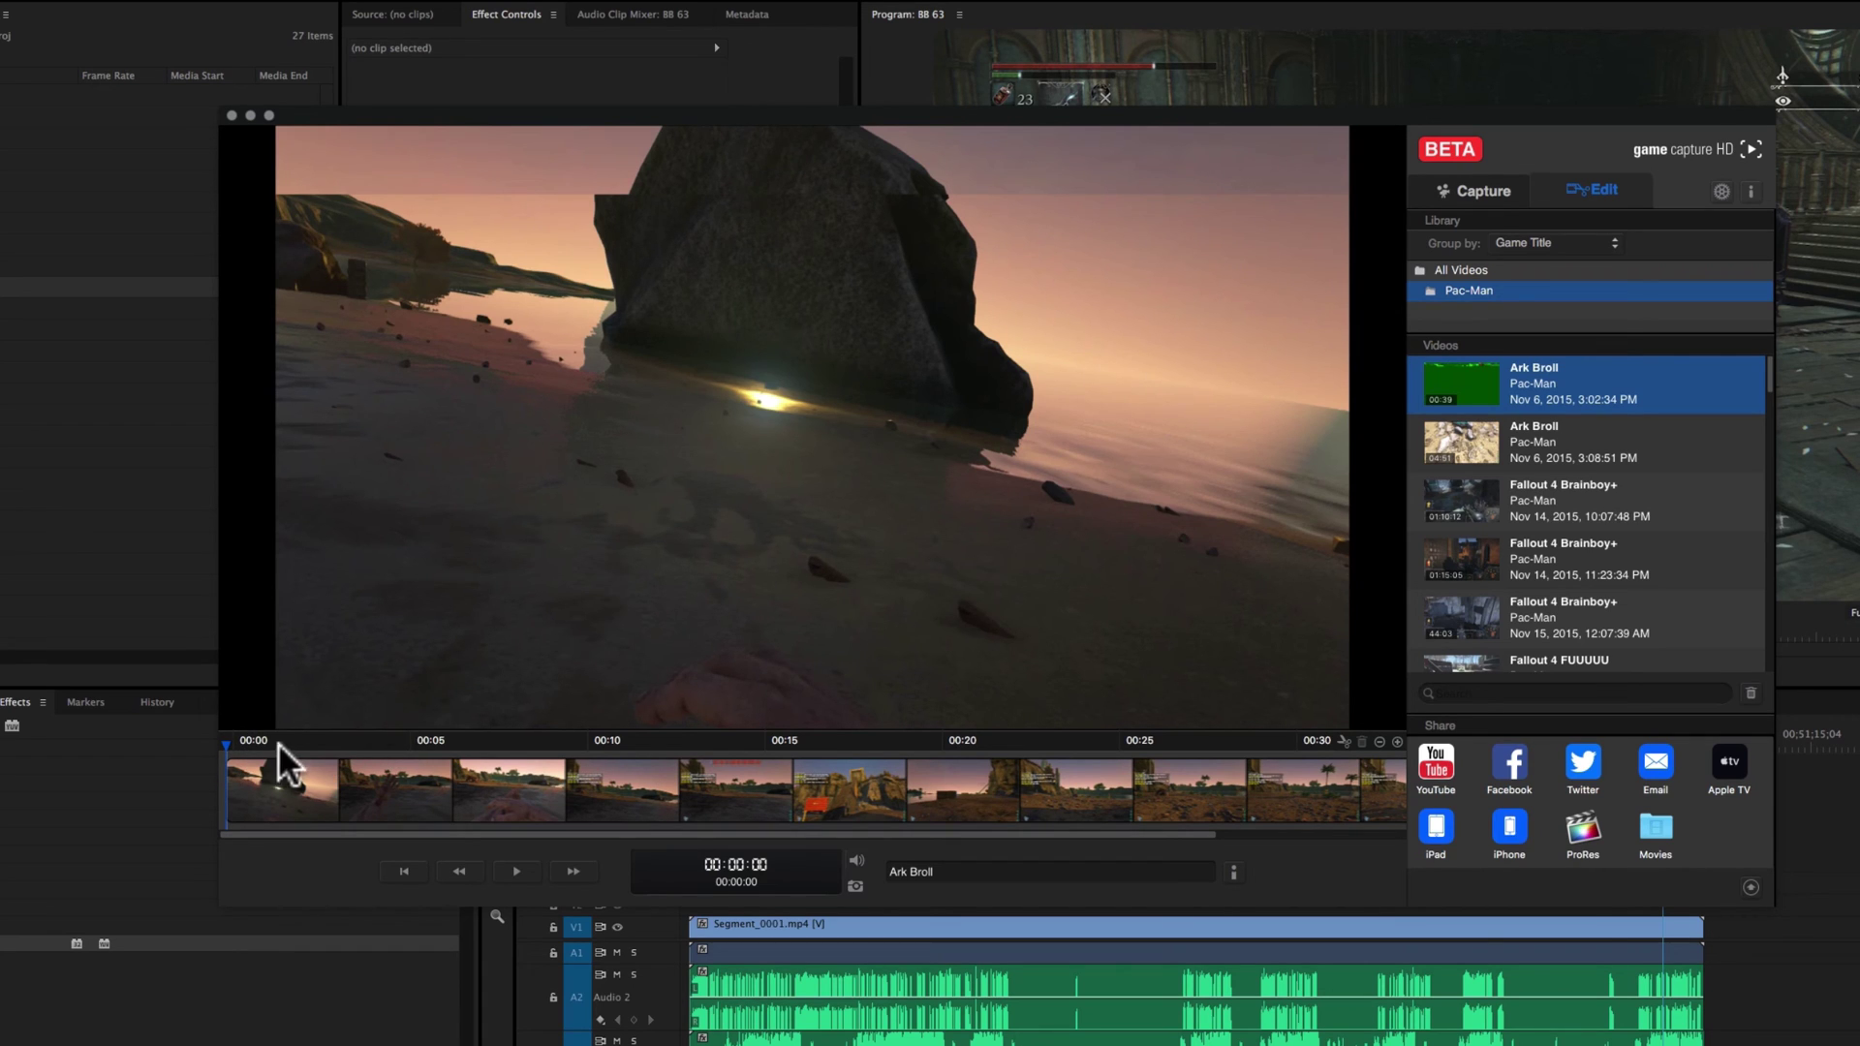
{"action": "left_click", "coordinate": [246, 740]}
{"action": "left_click_drag", "start_coordinate": [246, 740], "coordinate": [230, 735]}
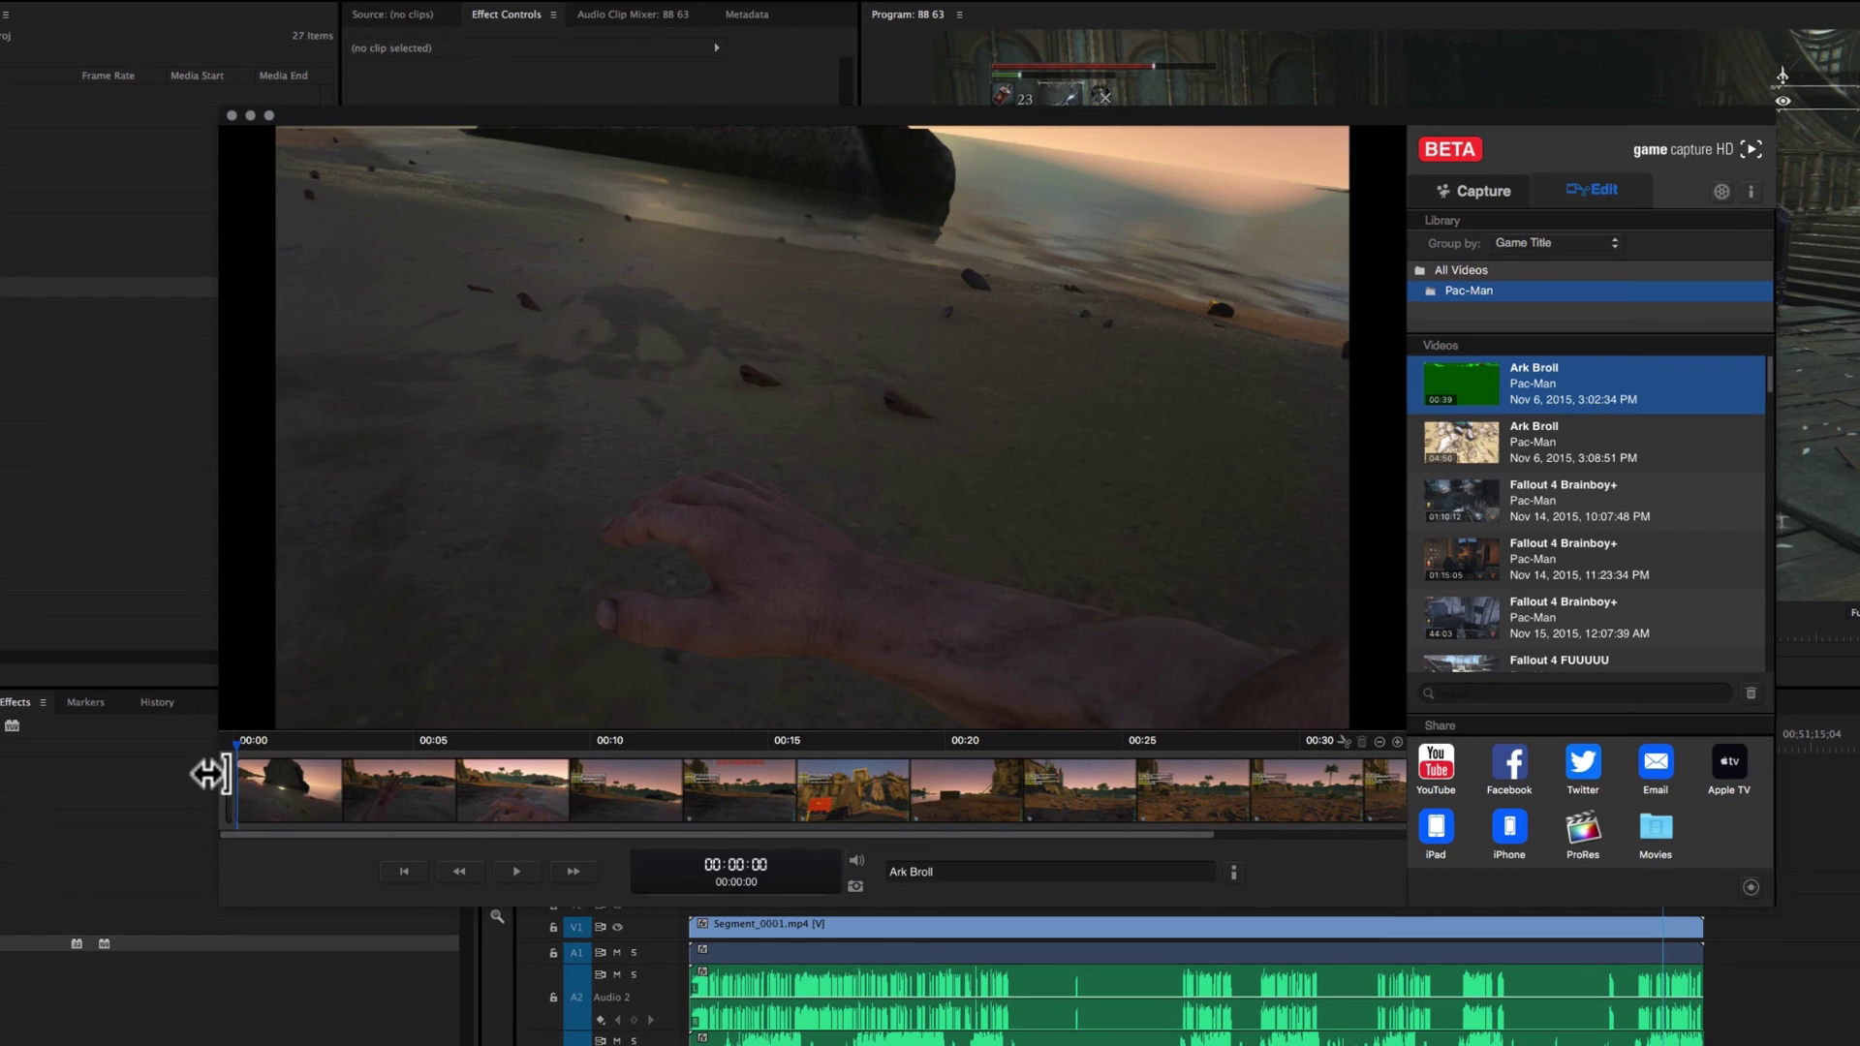
Select the short segment at the very beginning of the timeline and delete it
{"action": "left_click", "coordinate": [220, 782]}
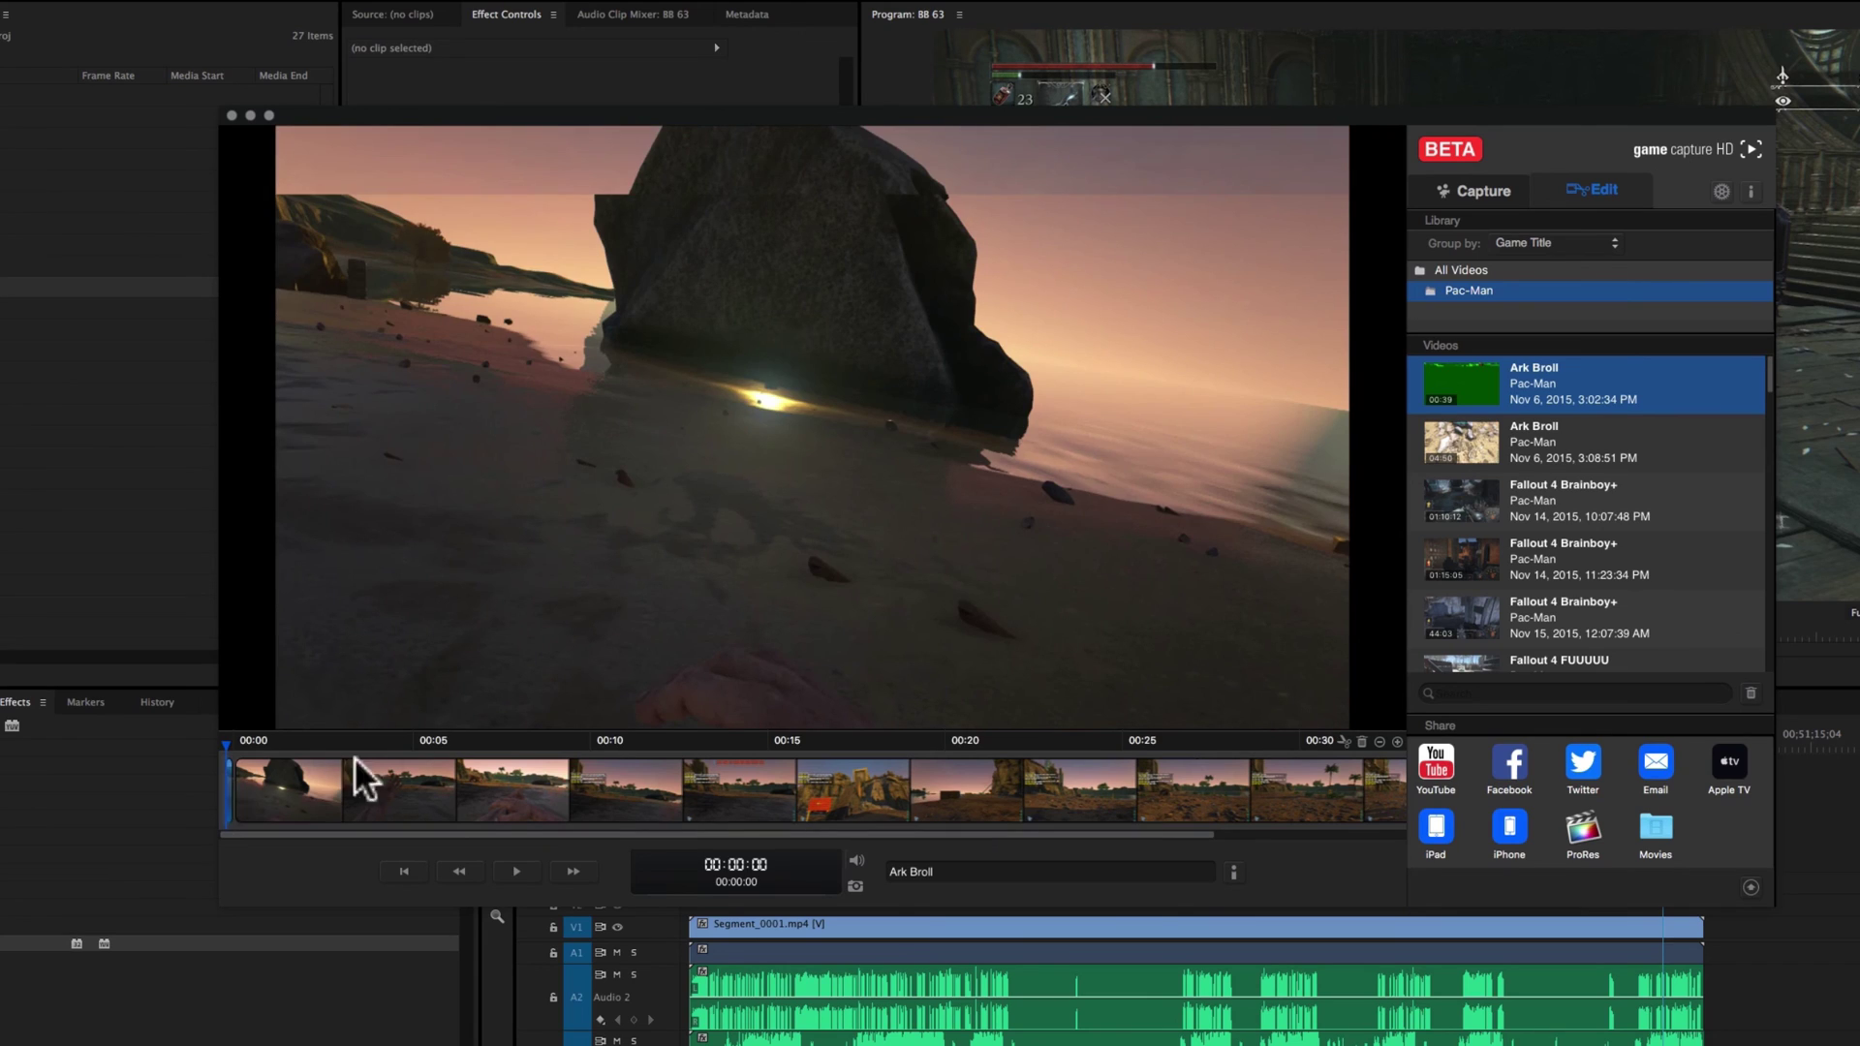
{"action": "left_click", "coordinate": [1395, 740]}
{"action": "left_click", "coordinate": [1396, 741]}
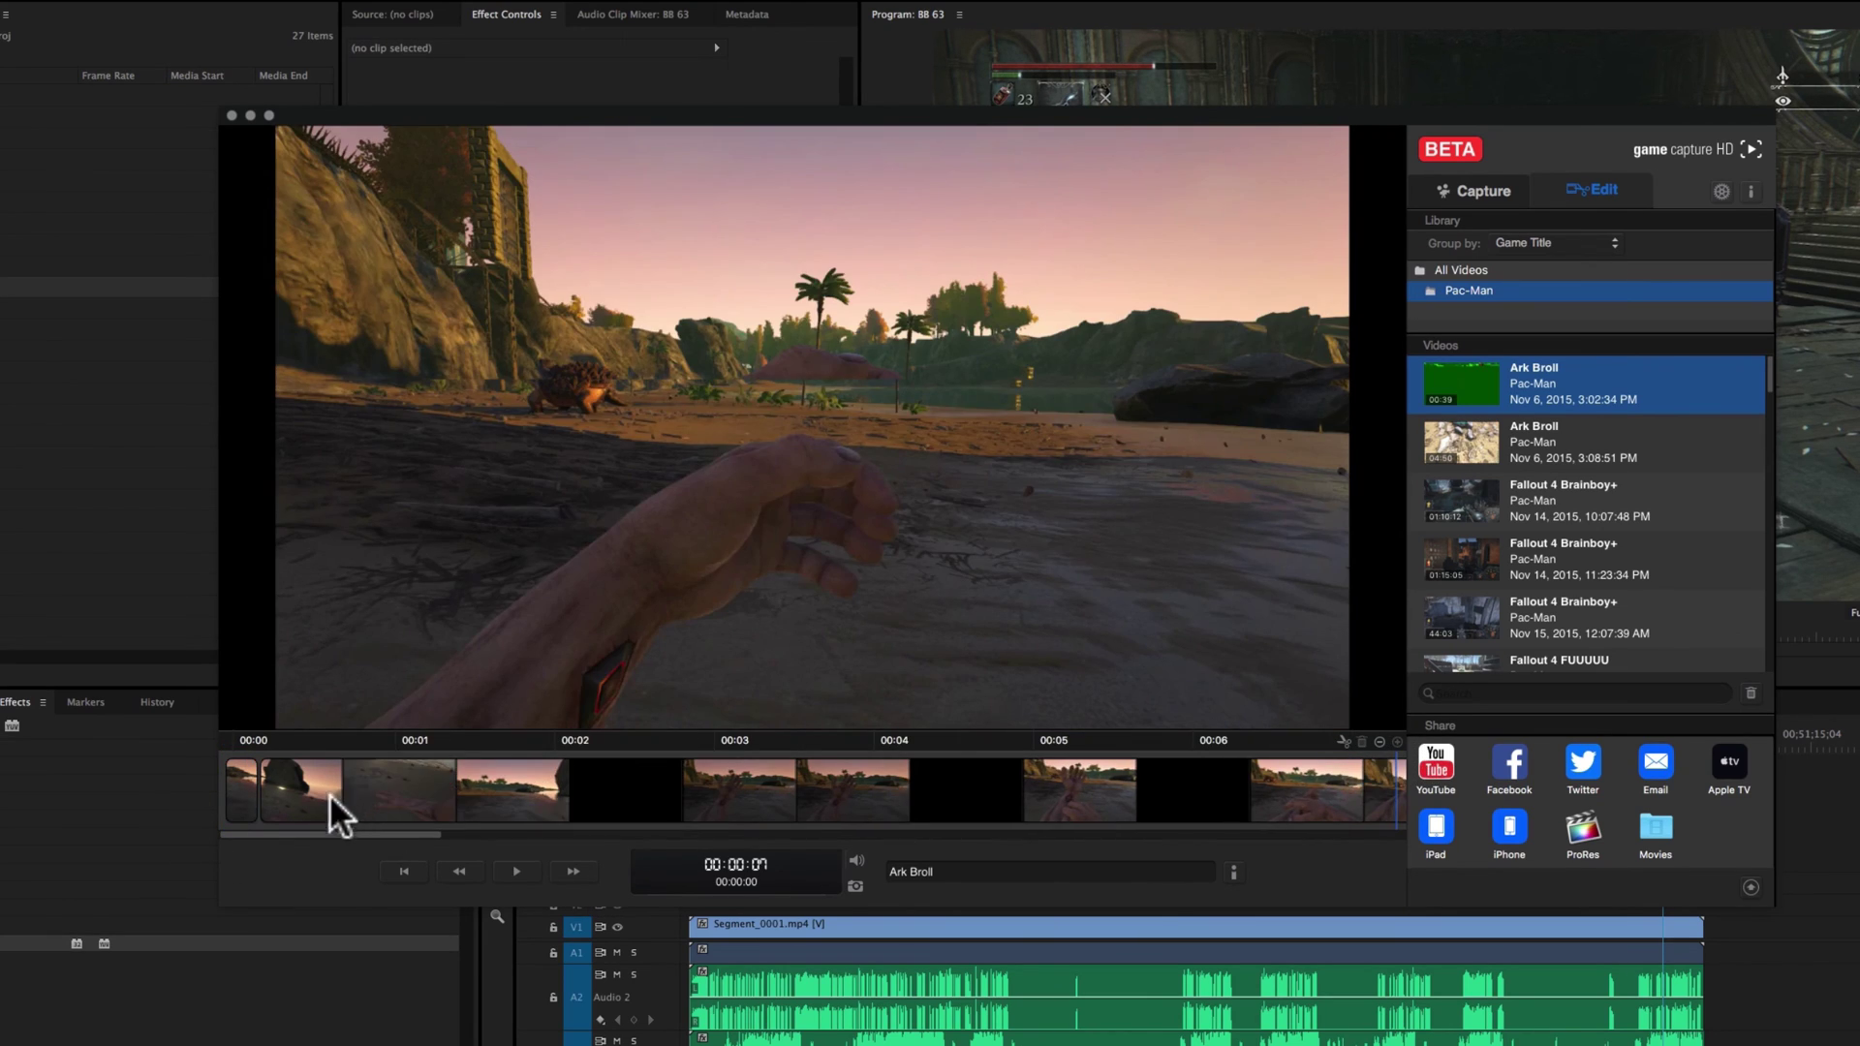
{"action": "left_click", "coordinate": [248, 783]}
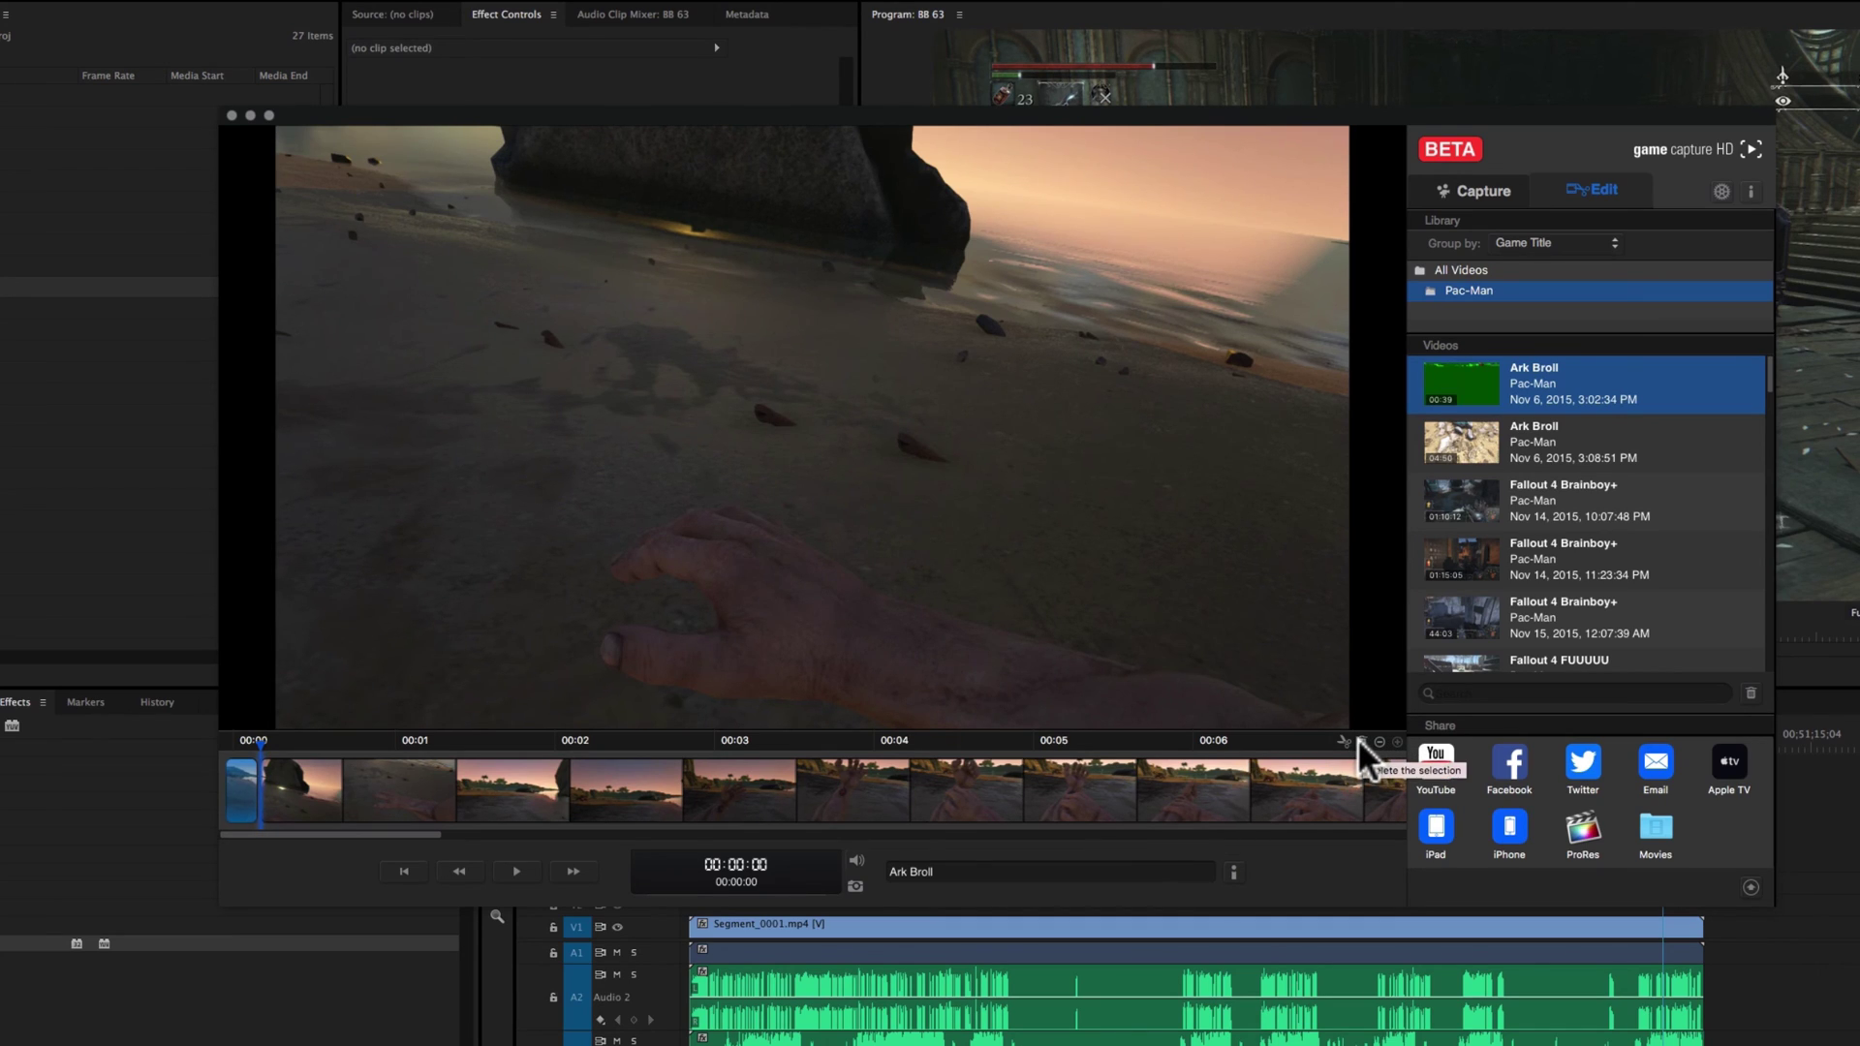
{"action": "left_click", "coordinate": [1360, 742]}
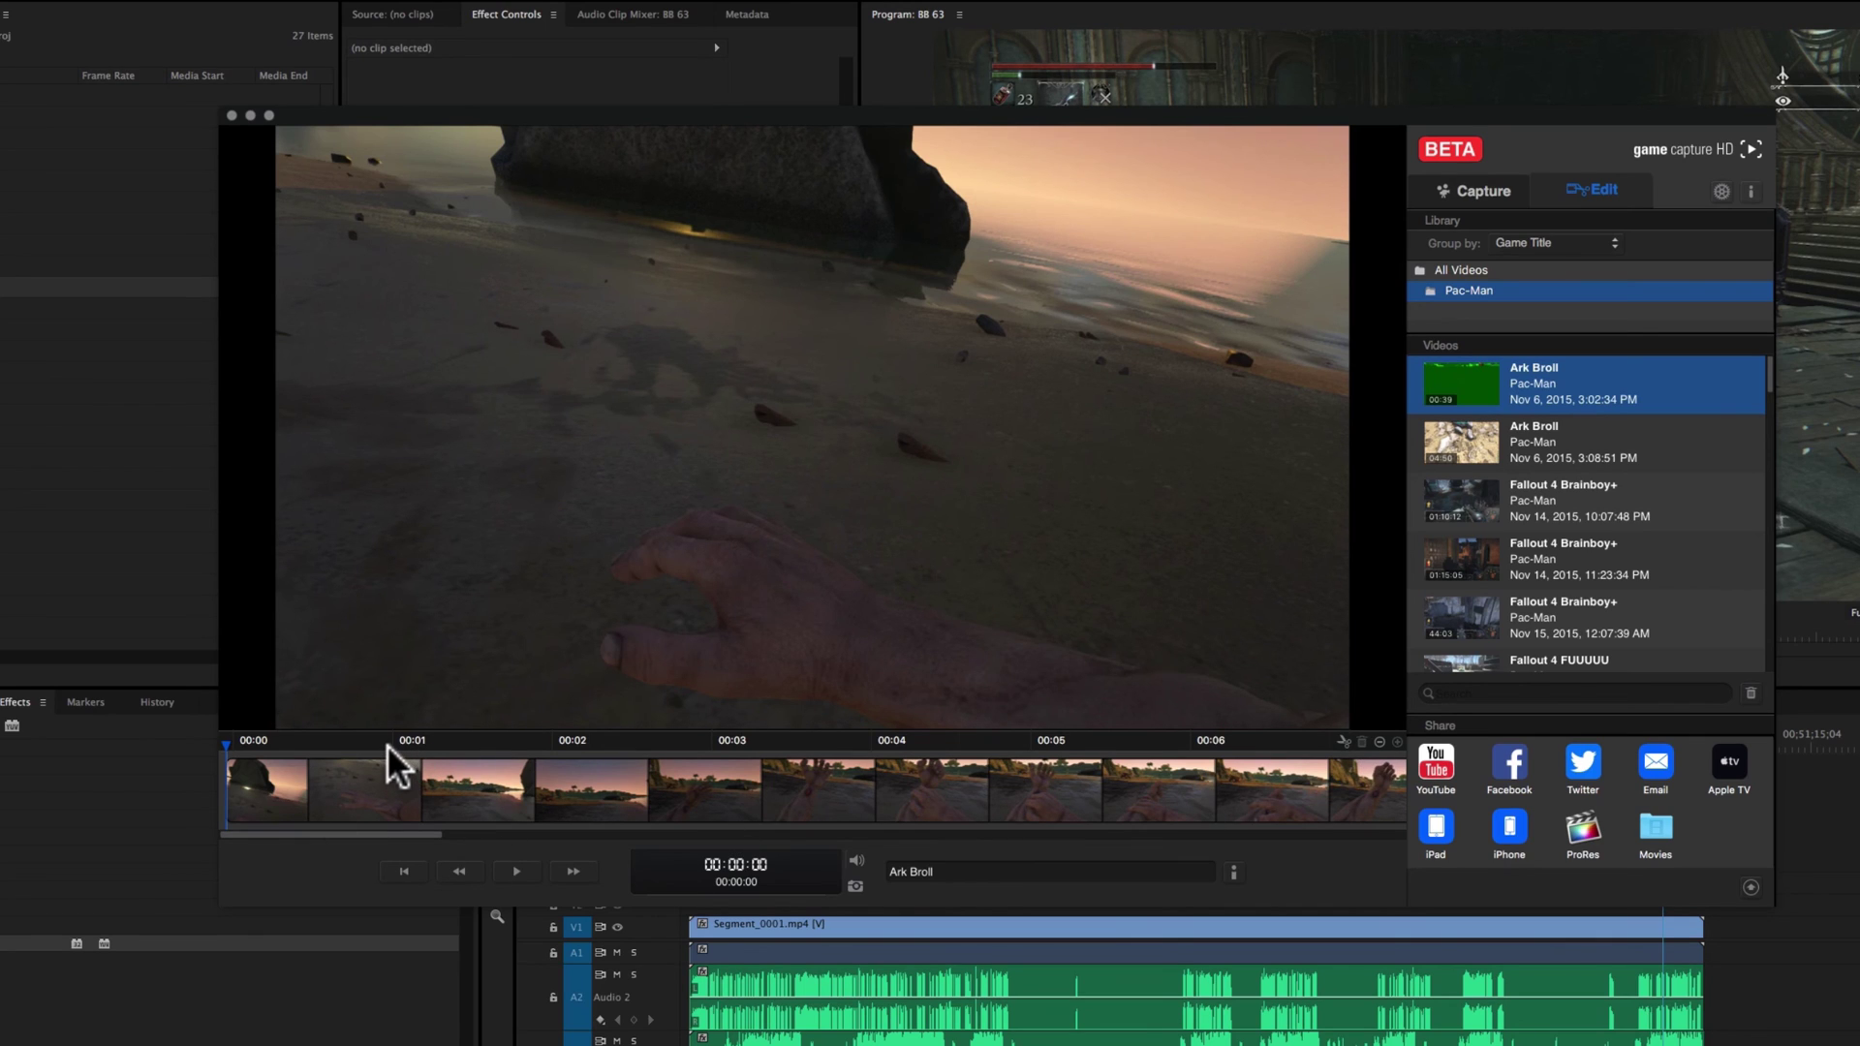
Split the Ark Broll clip at about 8 seconds and 17 seconds and delete the segment between the two cuts
{"action": "left_click", "coordinate": [559, 759]}
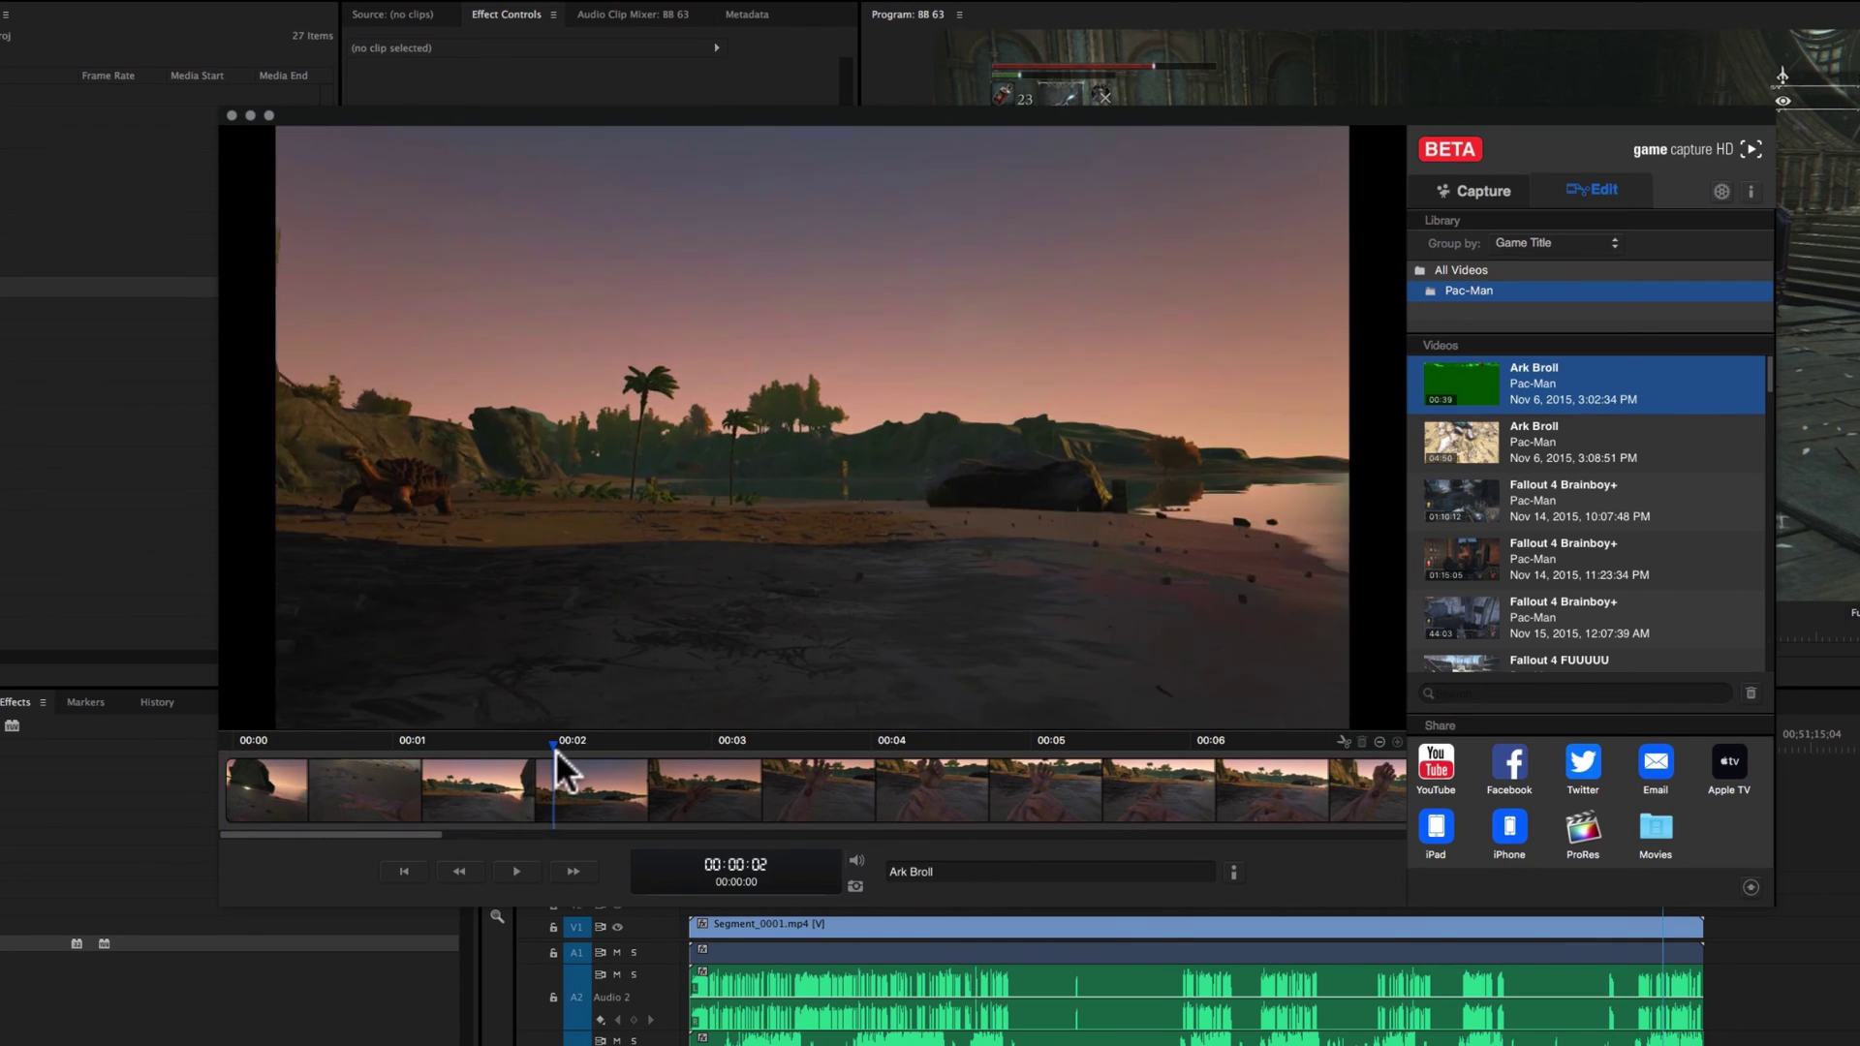
{"action": "left_click", "coordinate": [1380, 741]}
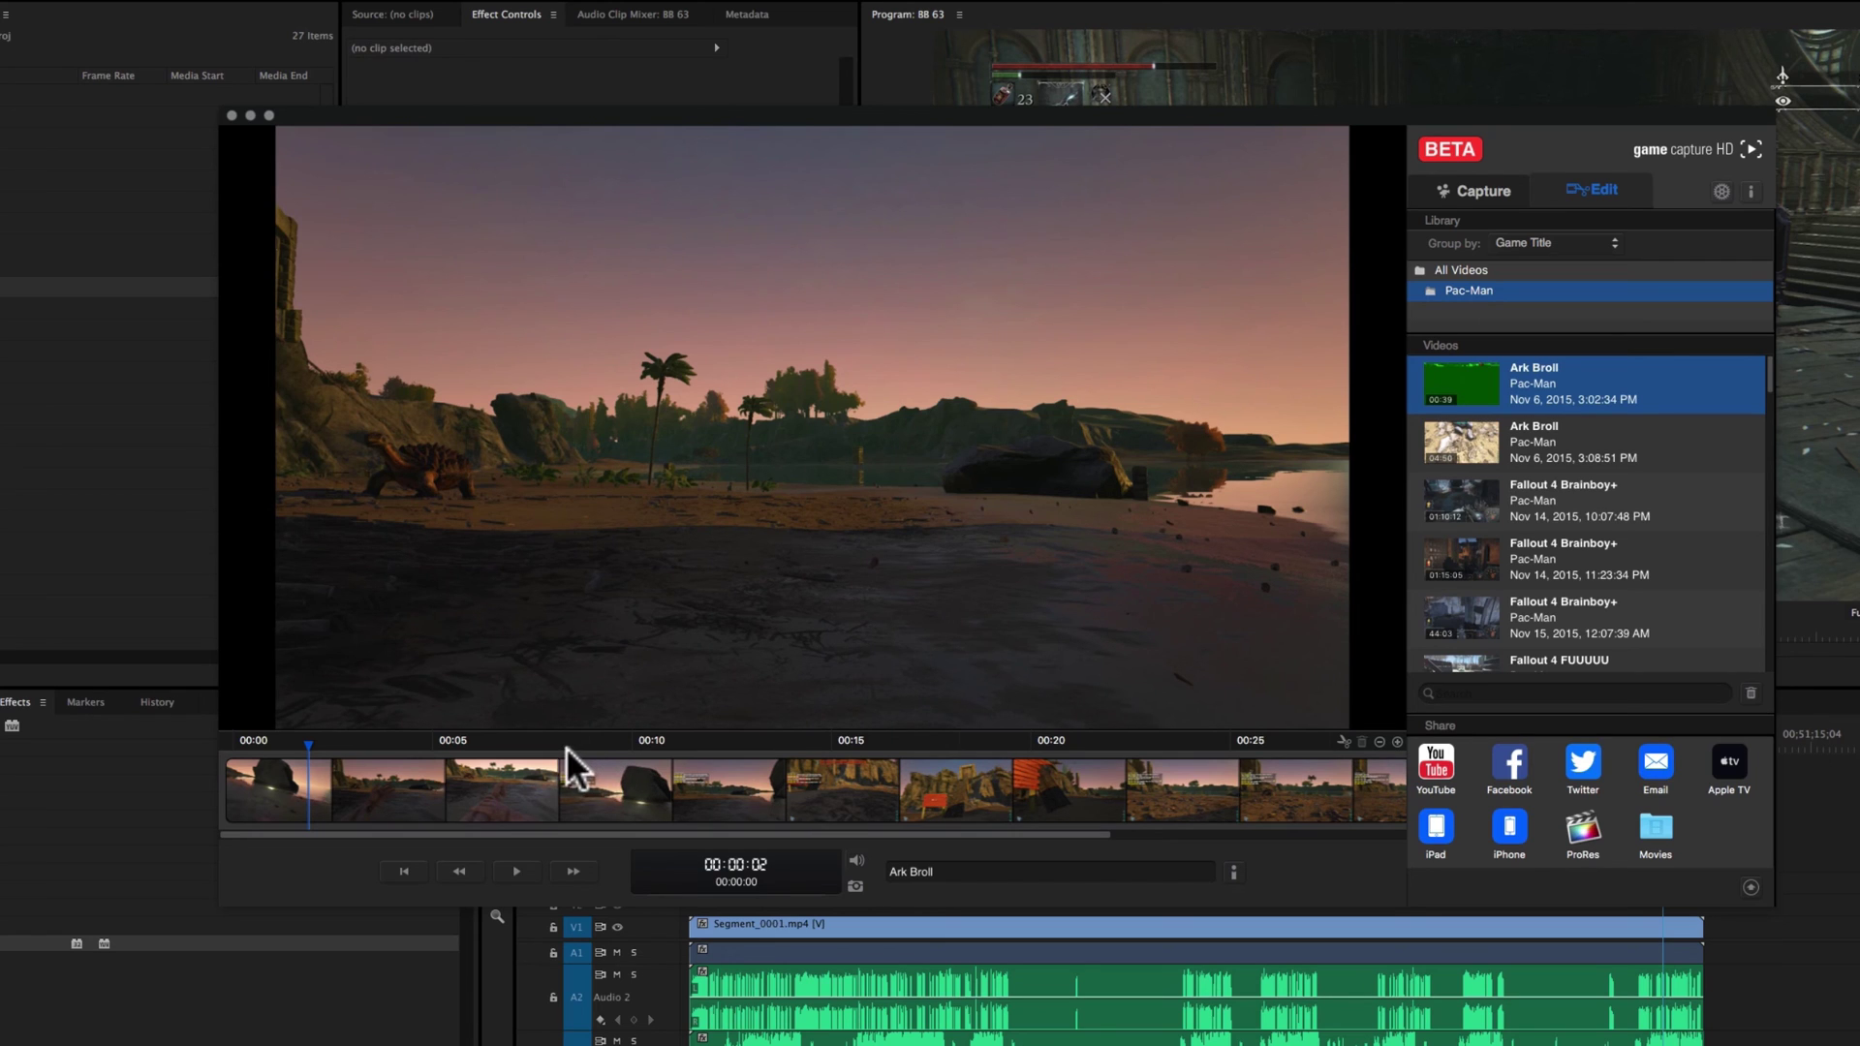
{"action": "left_click_drag", "start_coordinate": [410, 742], "coordinate": [550, 738]}
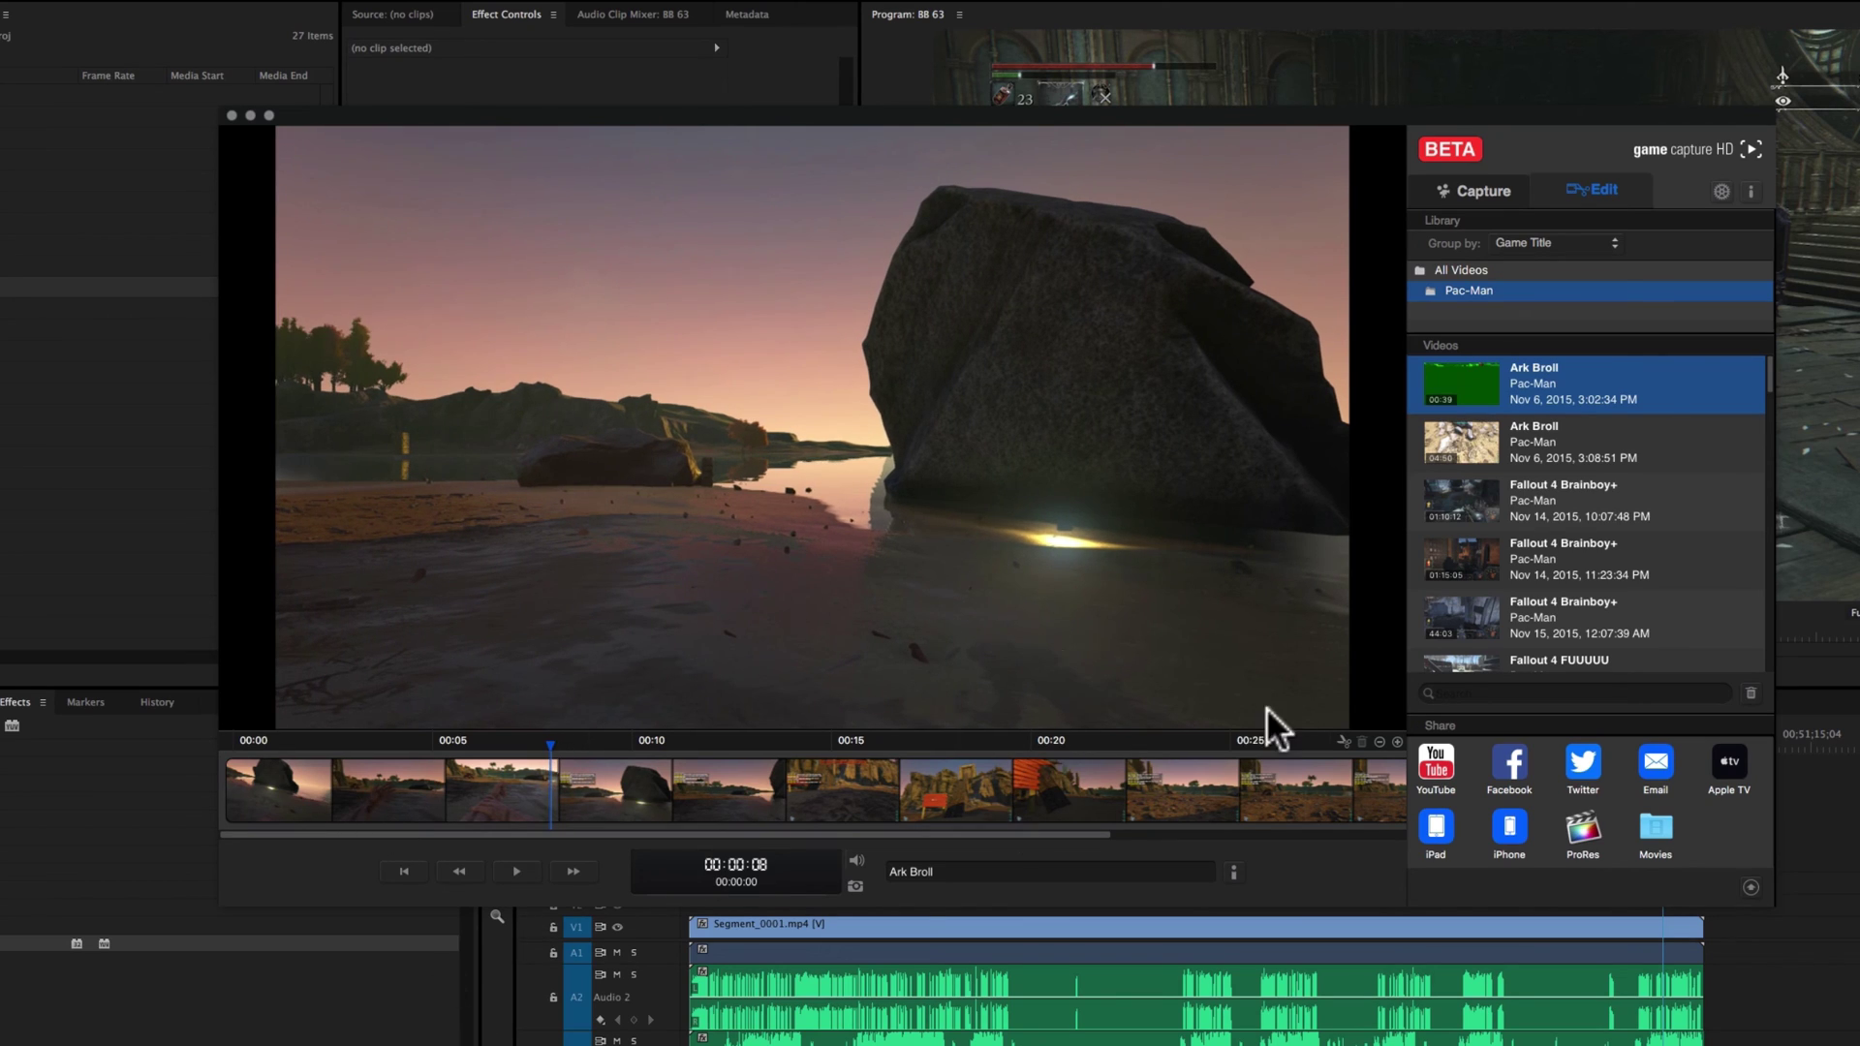
{"action": "left_click", "coordinate": [1345, 742]}
{"action": "left_click_drag", "start_coordinate": [557, 746], "coordinate": [885, 741]}
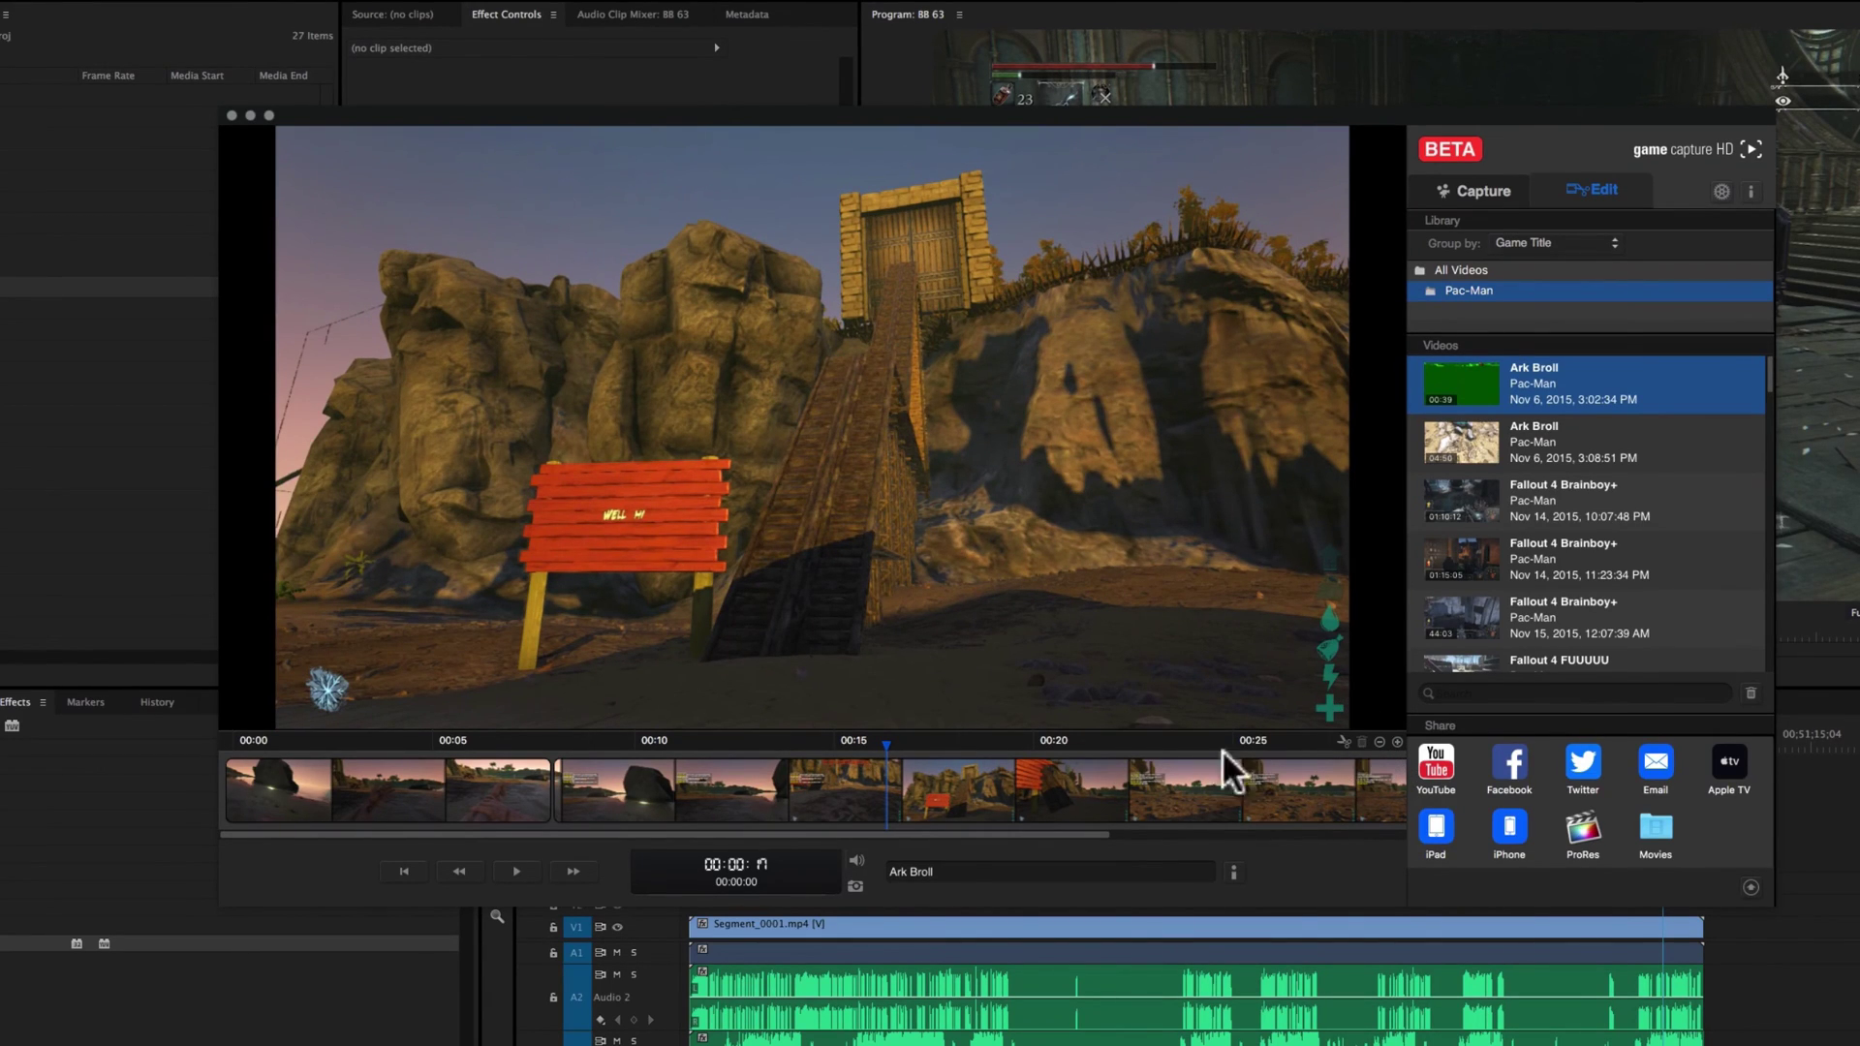
{"action": "left_click", "coordinate": [1343, 741]}
{"action": "left_click", "coordinate": [782, 798]}
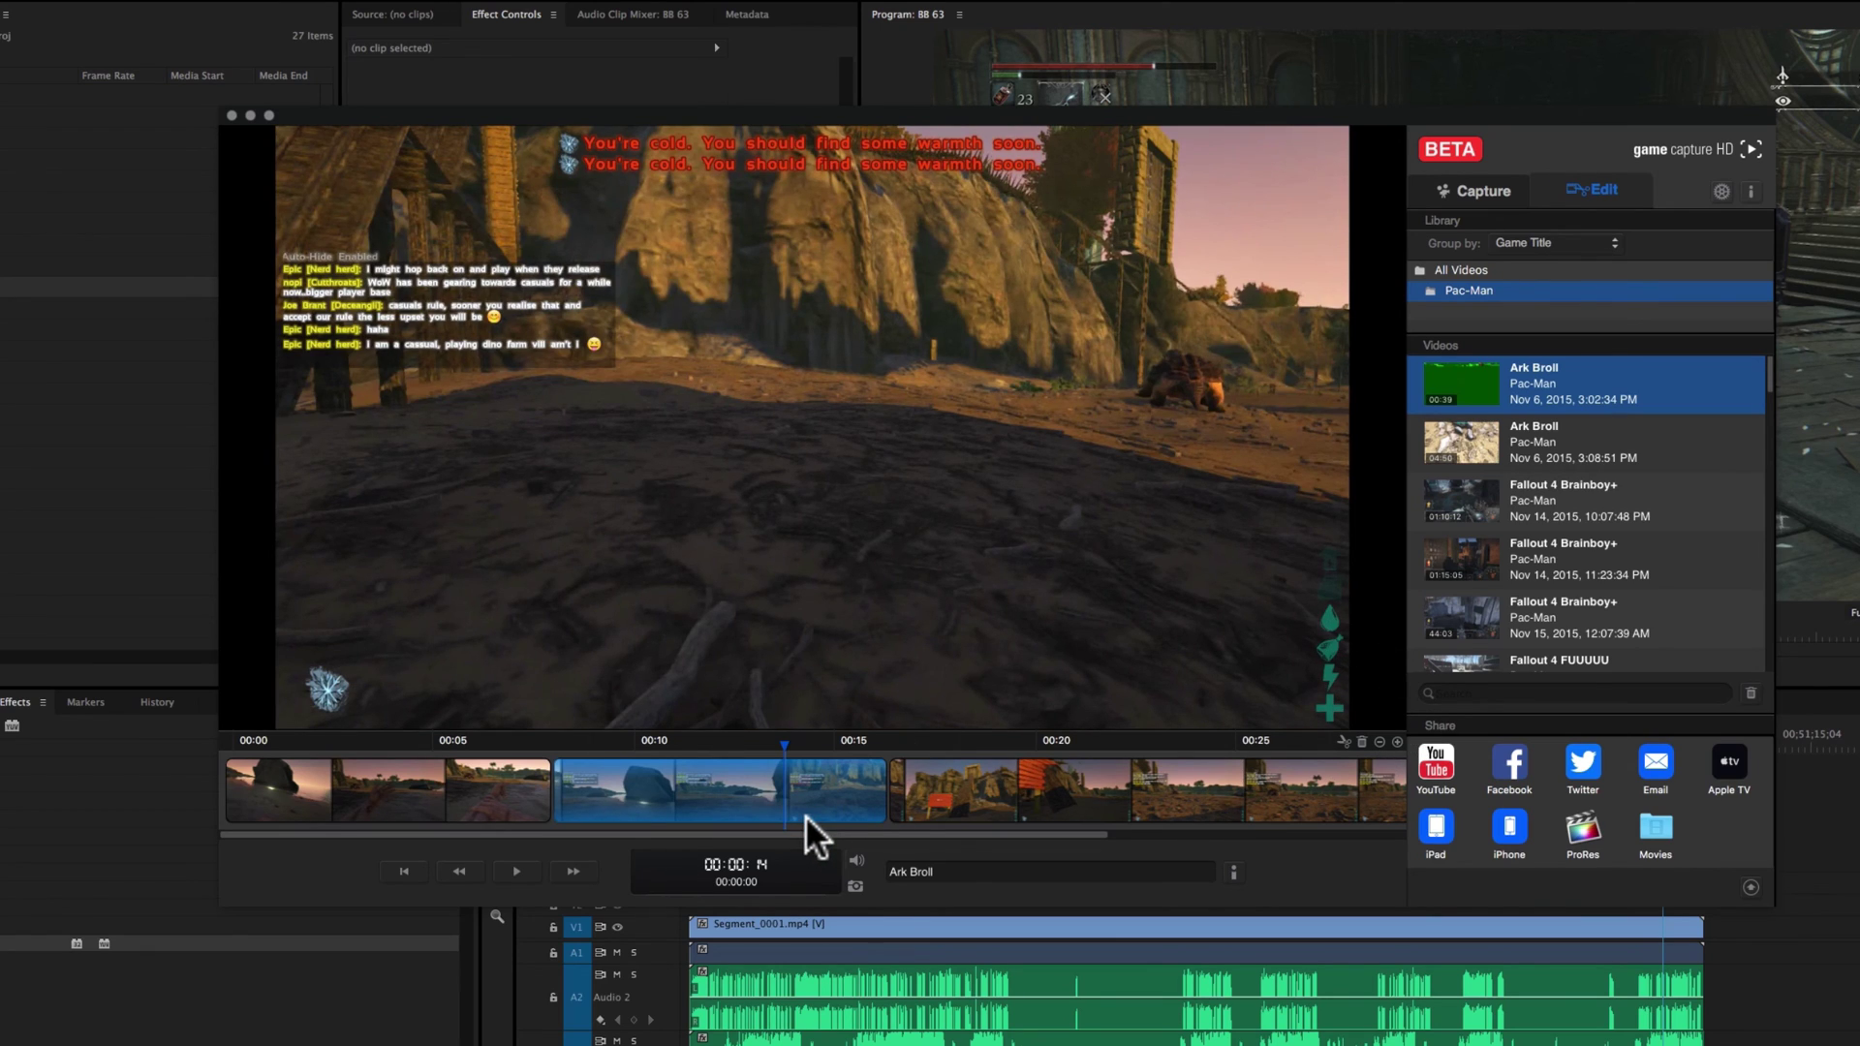
{"action": "left_click", "coordinate": [1366, 738]}
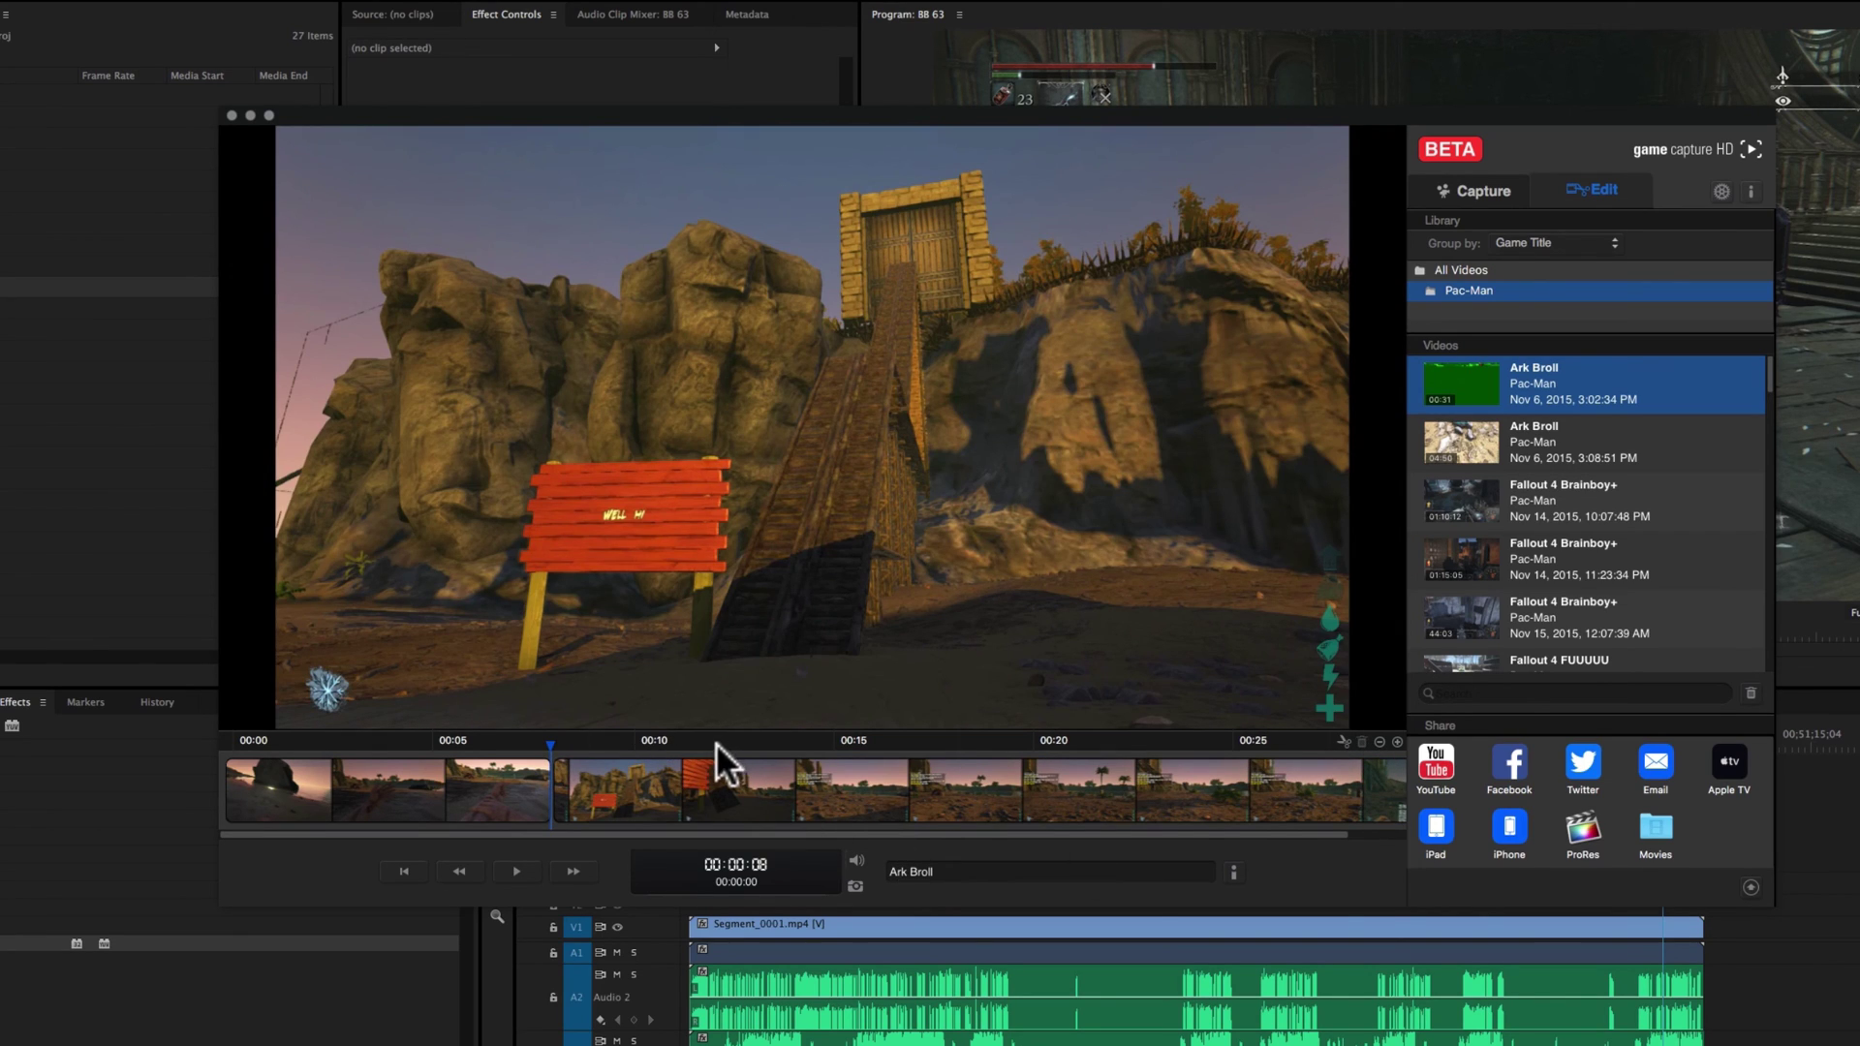
Split the clip at about 11 seconds, just after the red sign, and delete everything after the cut
{"action": "left_click", "coordinate": [749, 748]}
{"action": "left_click_drag", "start_coordinate": [747, 749], "coordinate": [682, 741]}
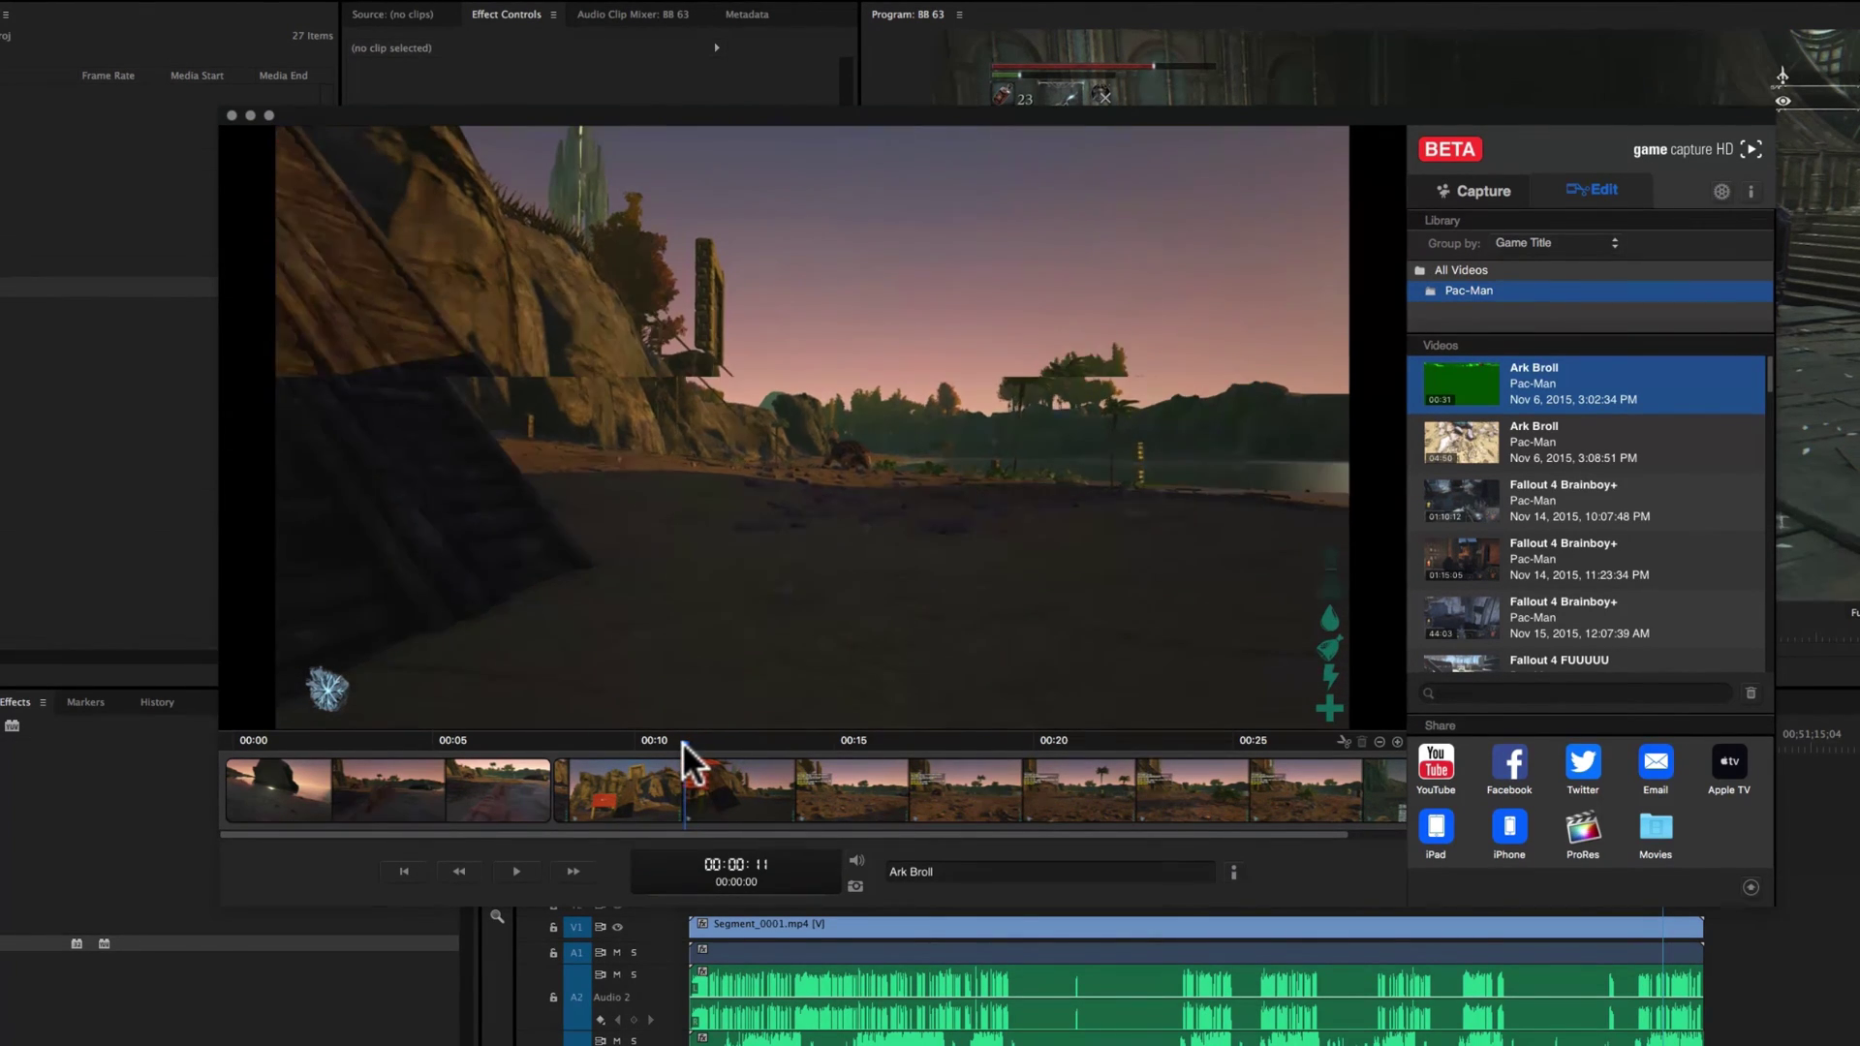
{"action": "left_click", "coordinate": [1344, 742]}
{"action": "left_click", "coordinate": [1212, 823]}
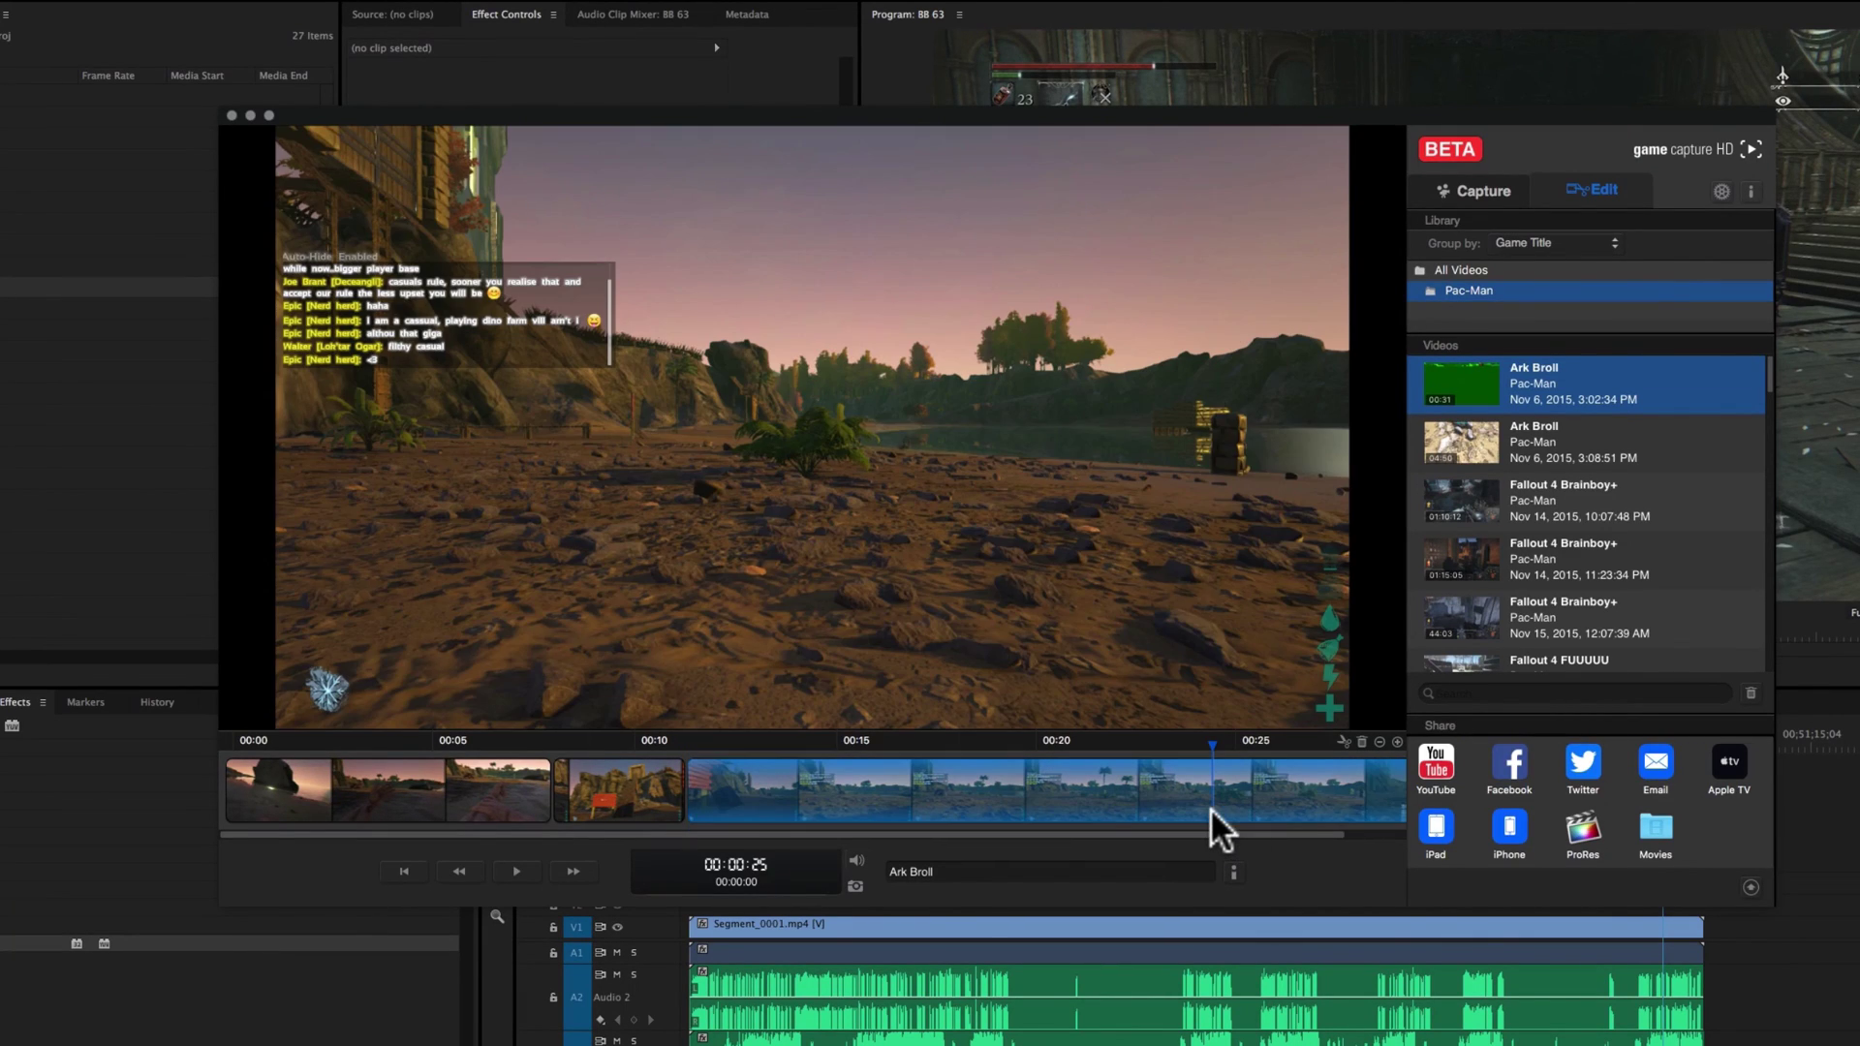
{"action": "left_click", "coordinate": [1362, 741]}
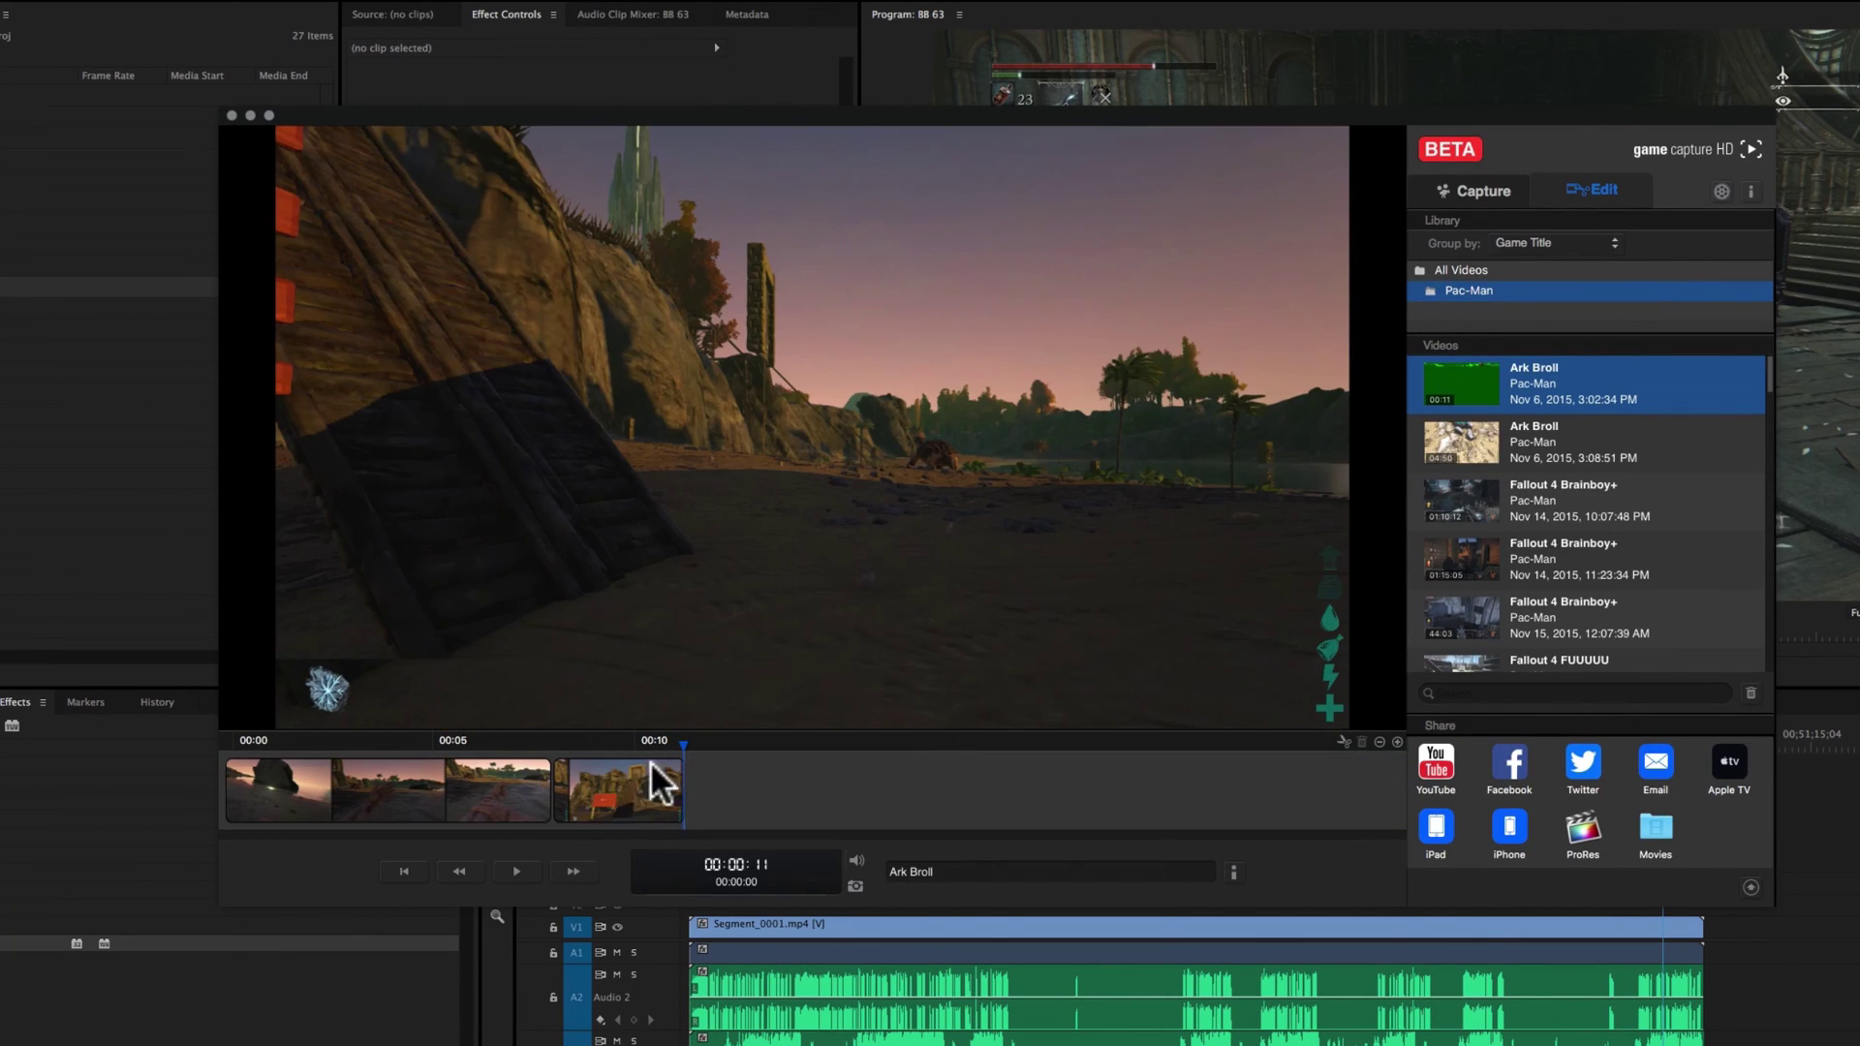
Play the trimmed clip across the cut at about 8 seconds and pause at about 10 seconds
{"action": "left_click_drag", "start_coordinate": [655, 742], "coordinate": [525, 746]}
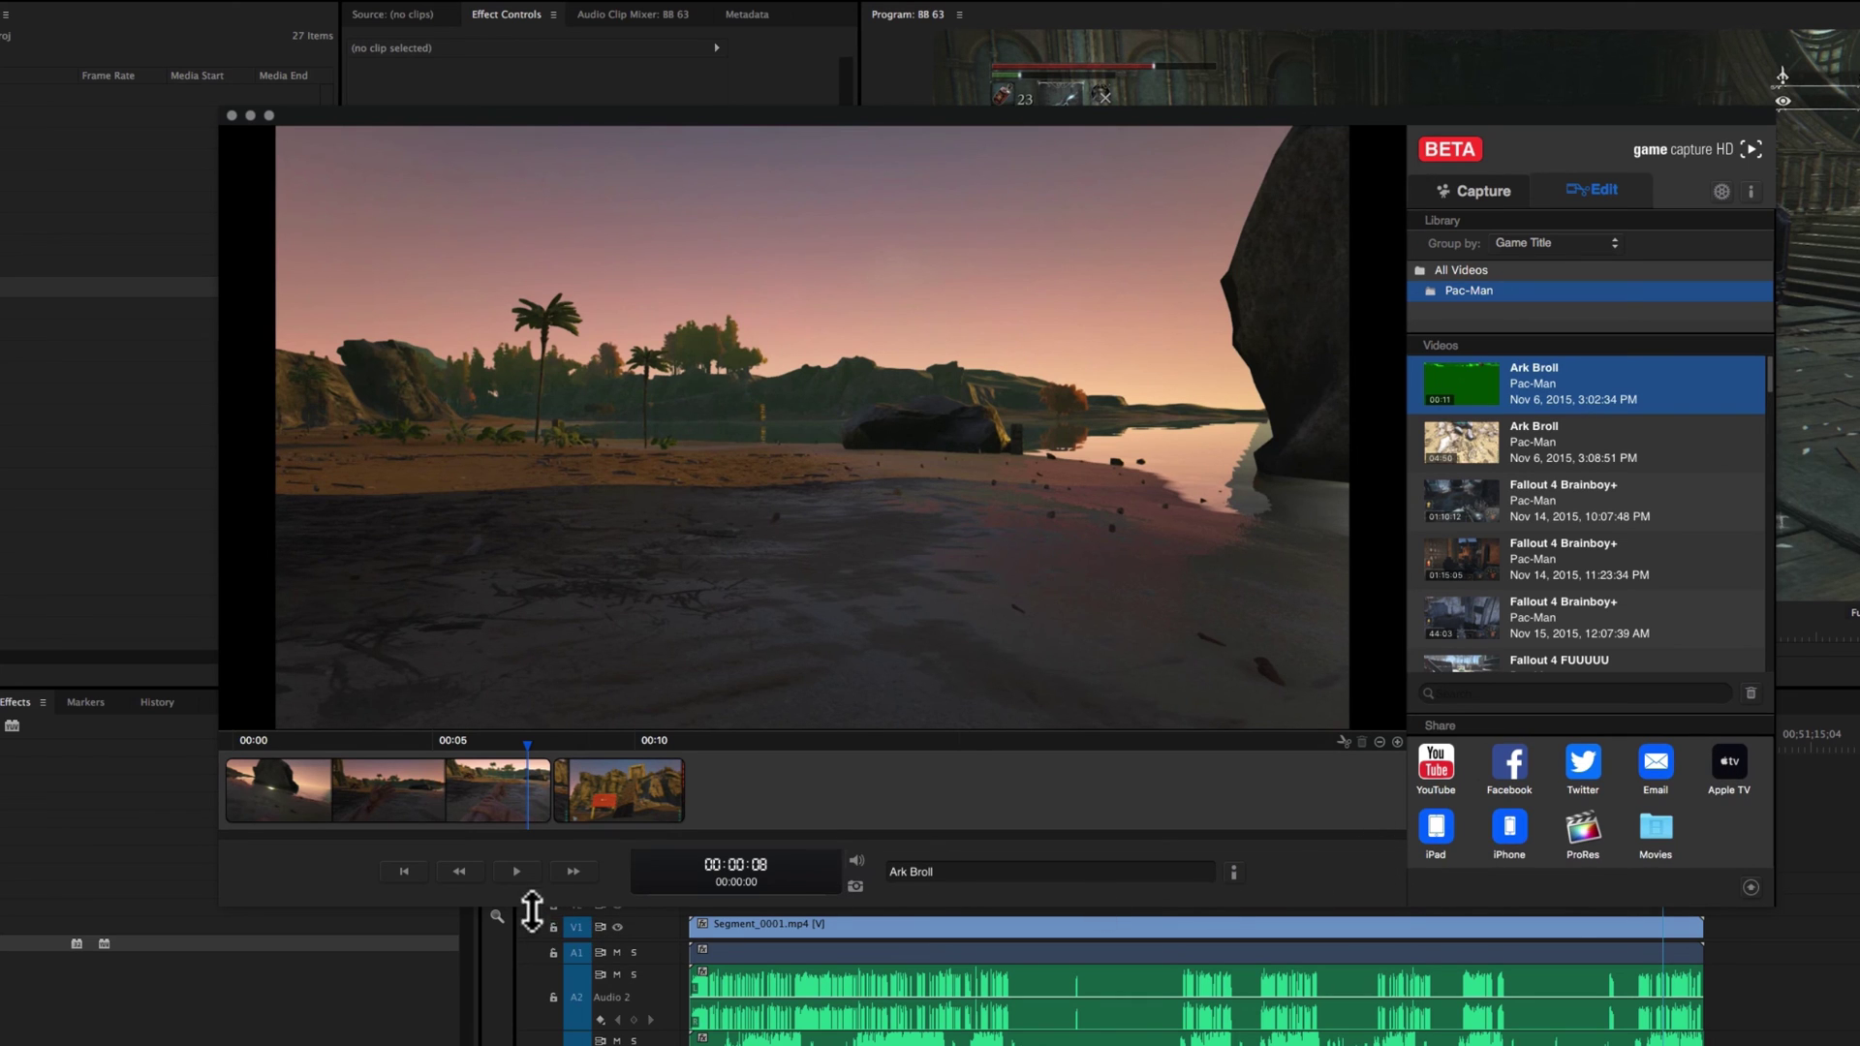
{"action": "left_click", "coordinate": [519, 871]}
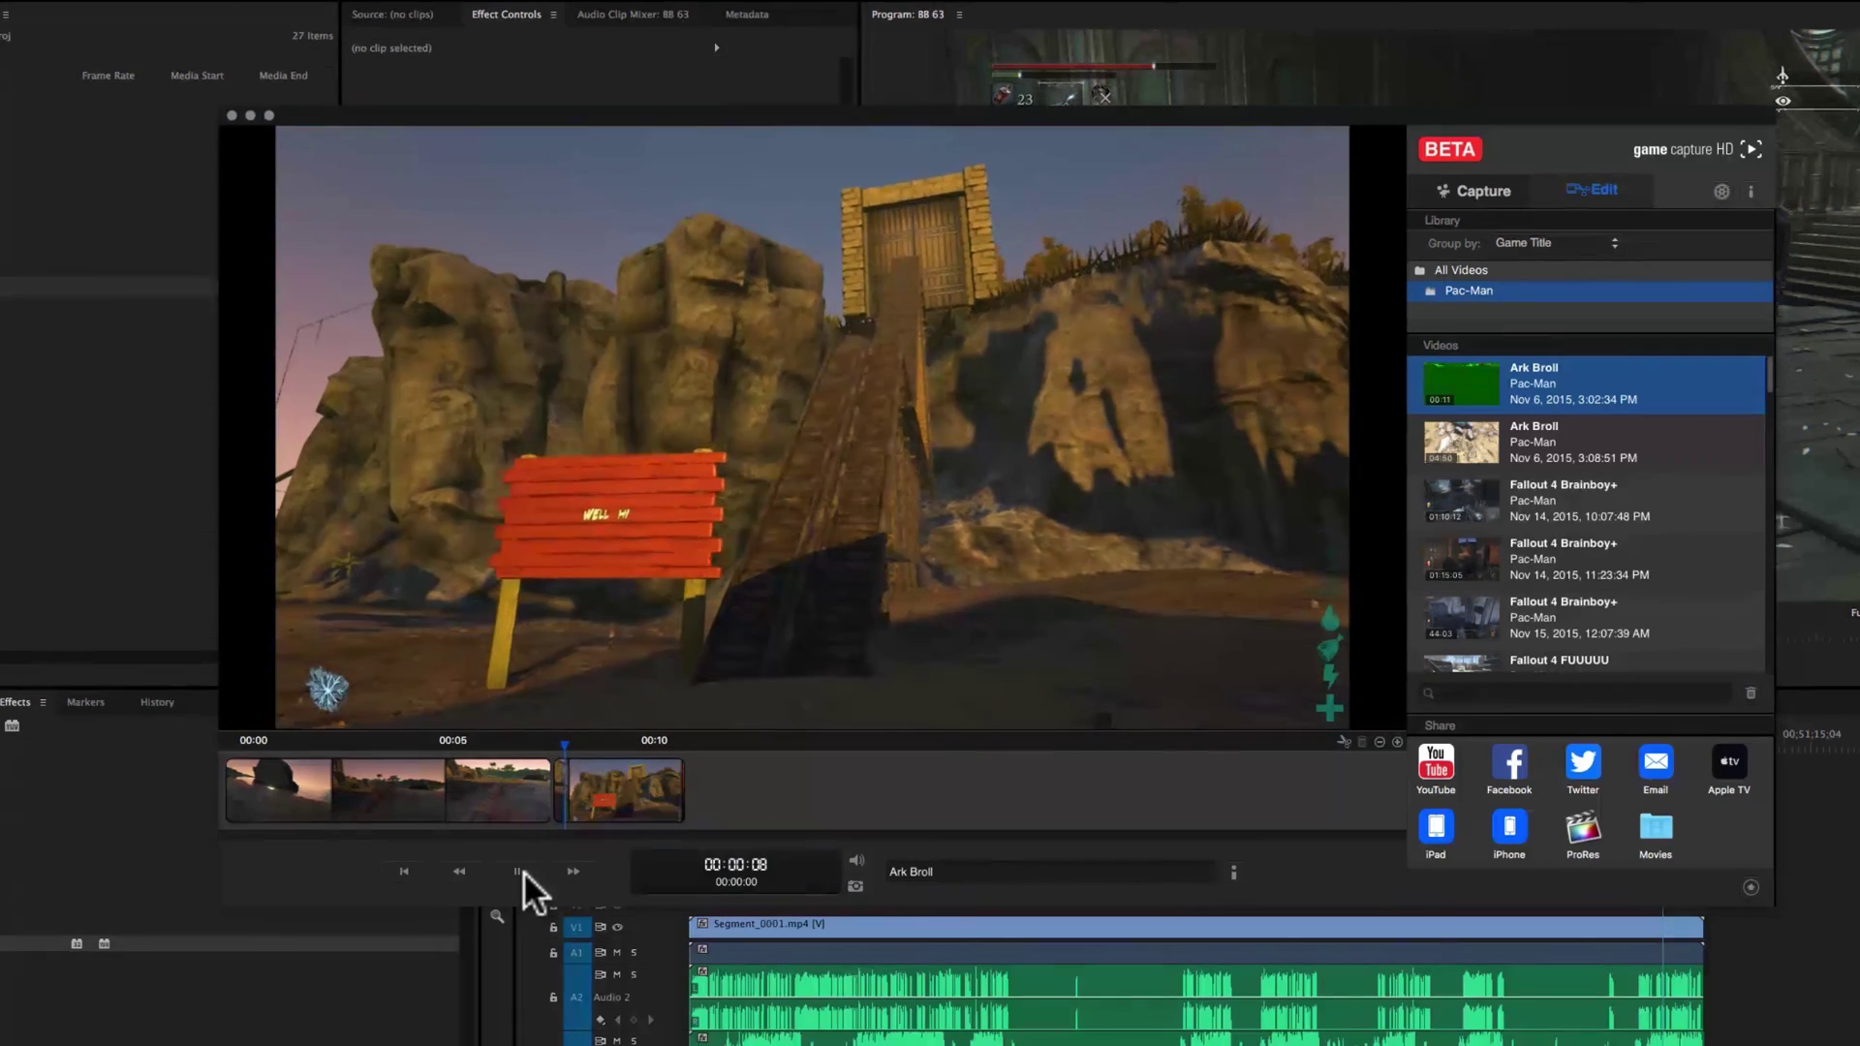
{"action": "left_click", "coordinate": [519, 871]}
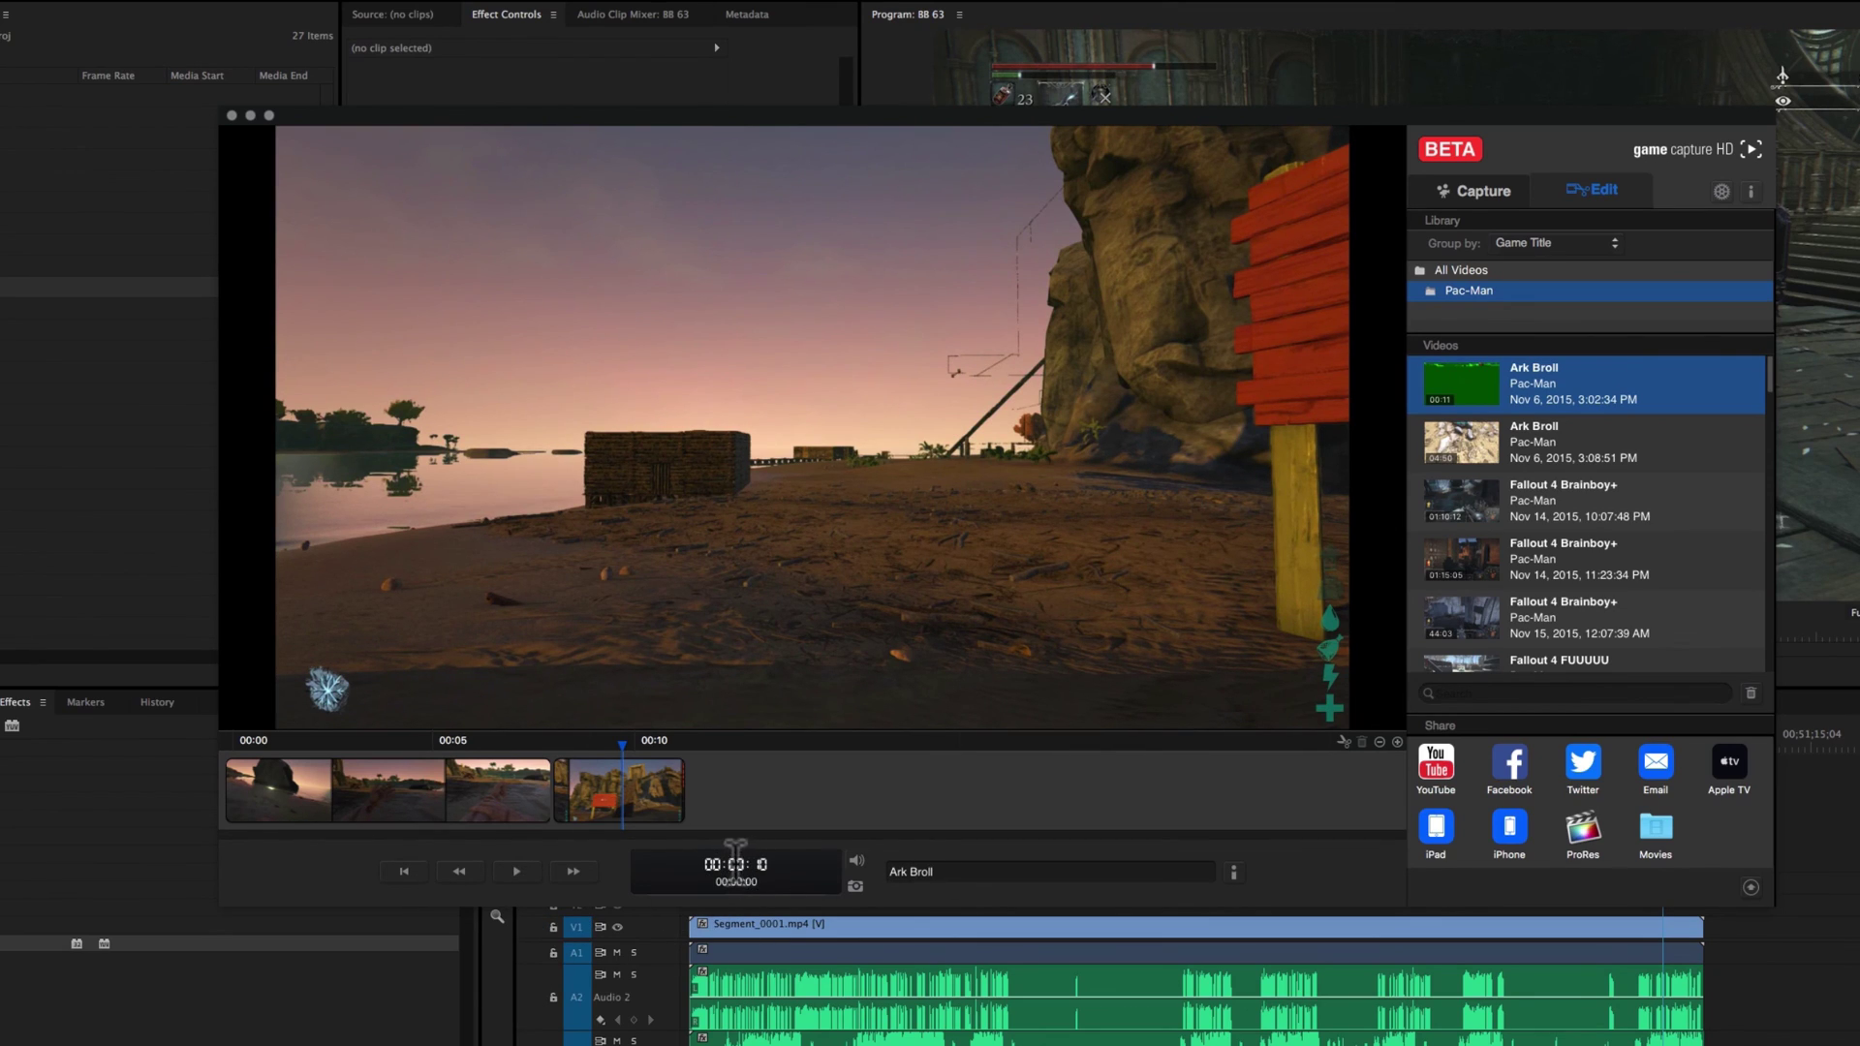
Open the clip's video information and replace its game title with Ark Survival
{"action": "left_click", "coordinate": [853, 884]}
{"action": "left_click", "coordinate": [1021, 871]}
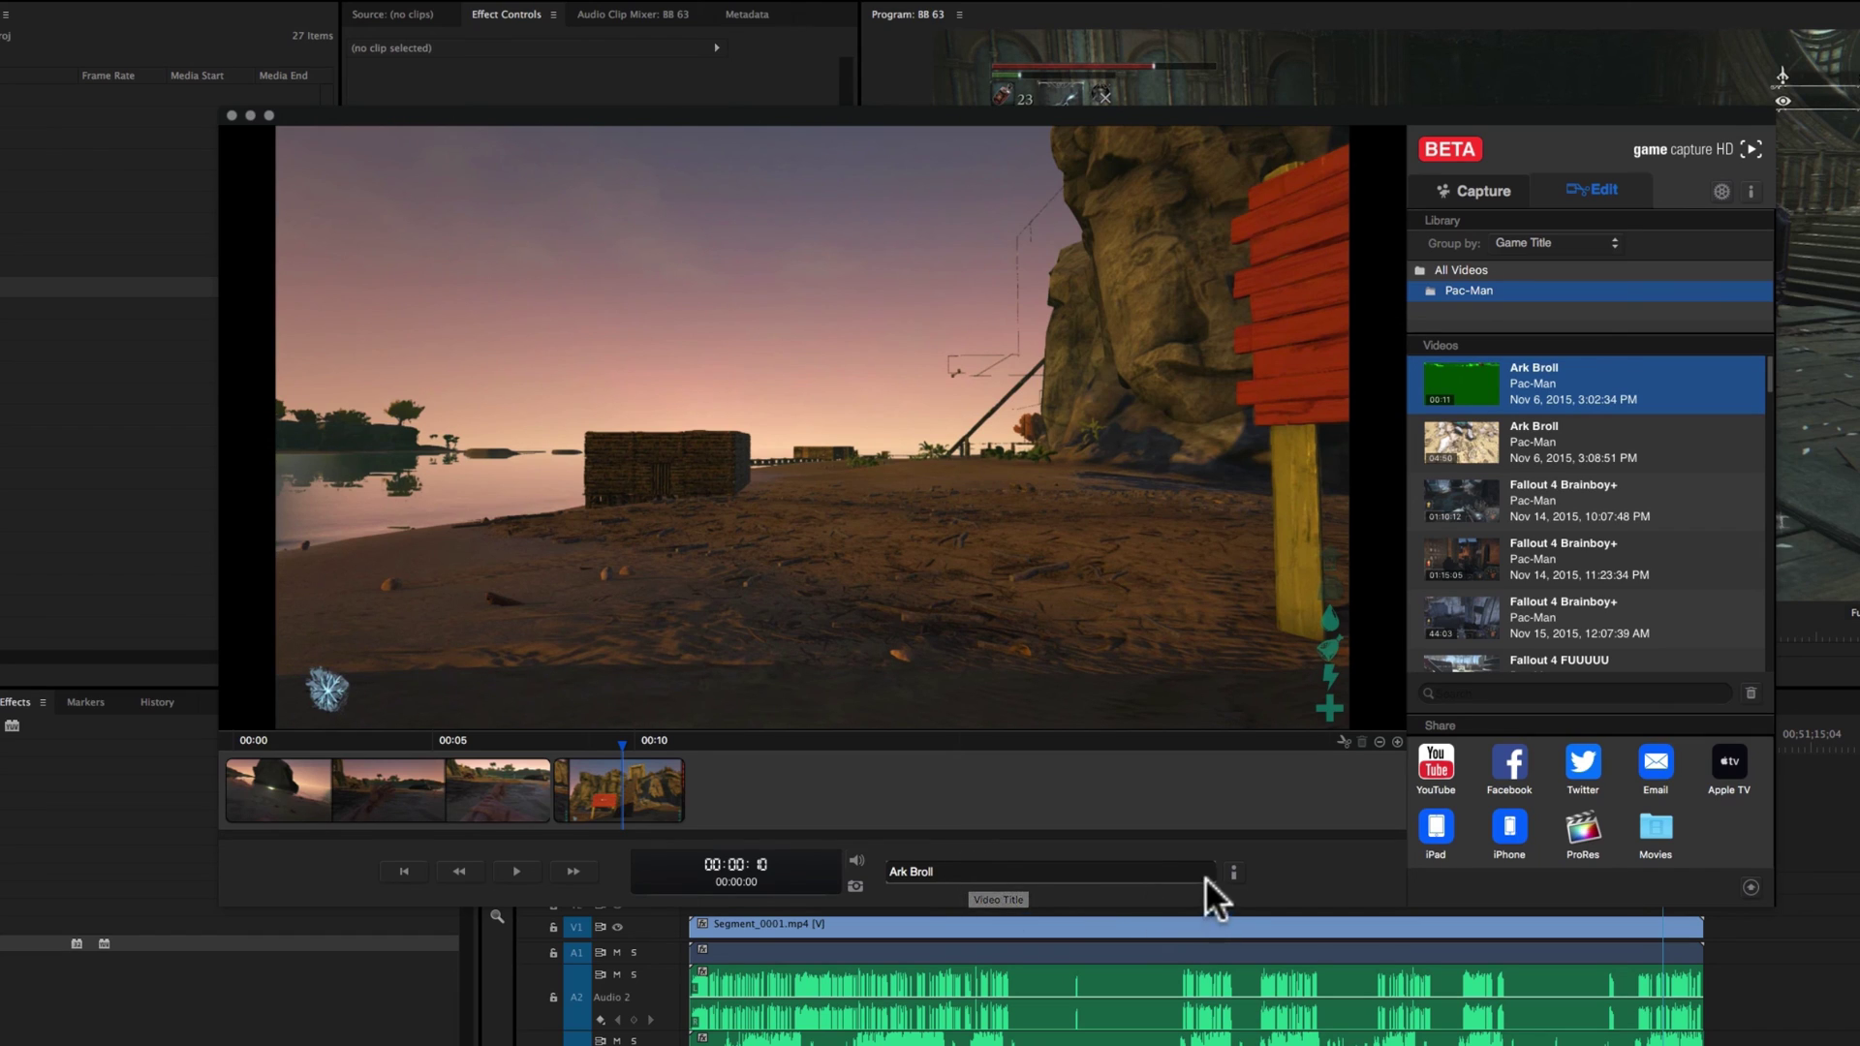
{"action": "left_click", "coordinate": [1233, 872]}
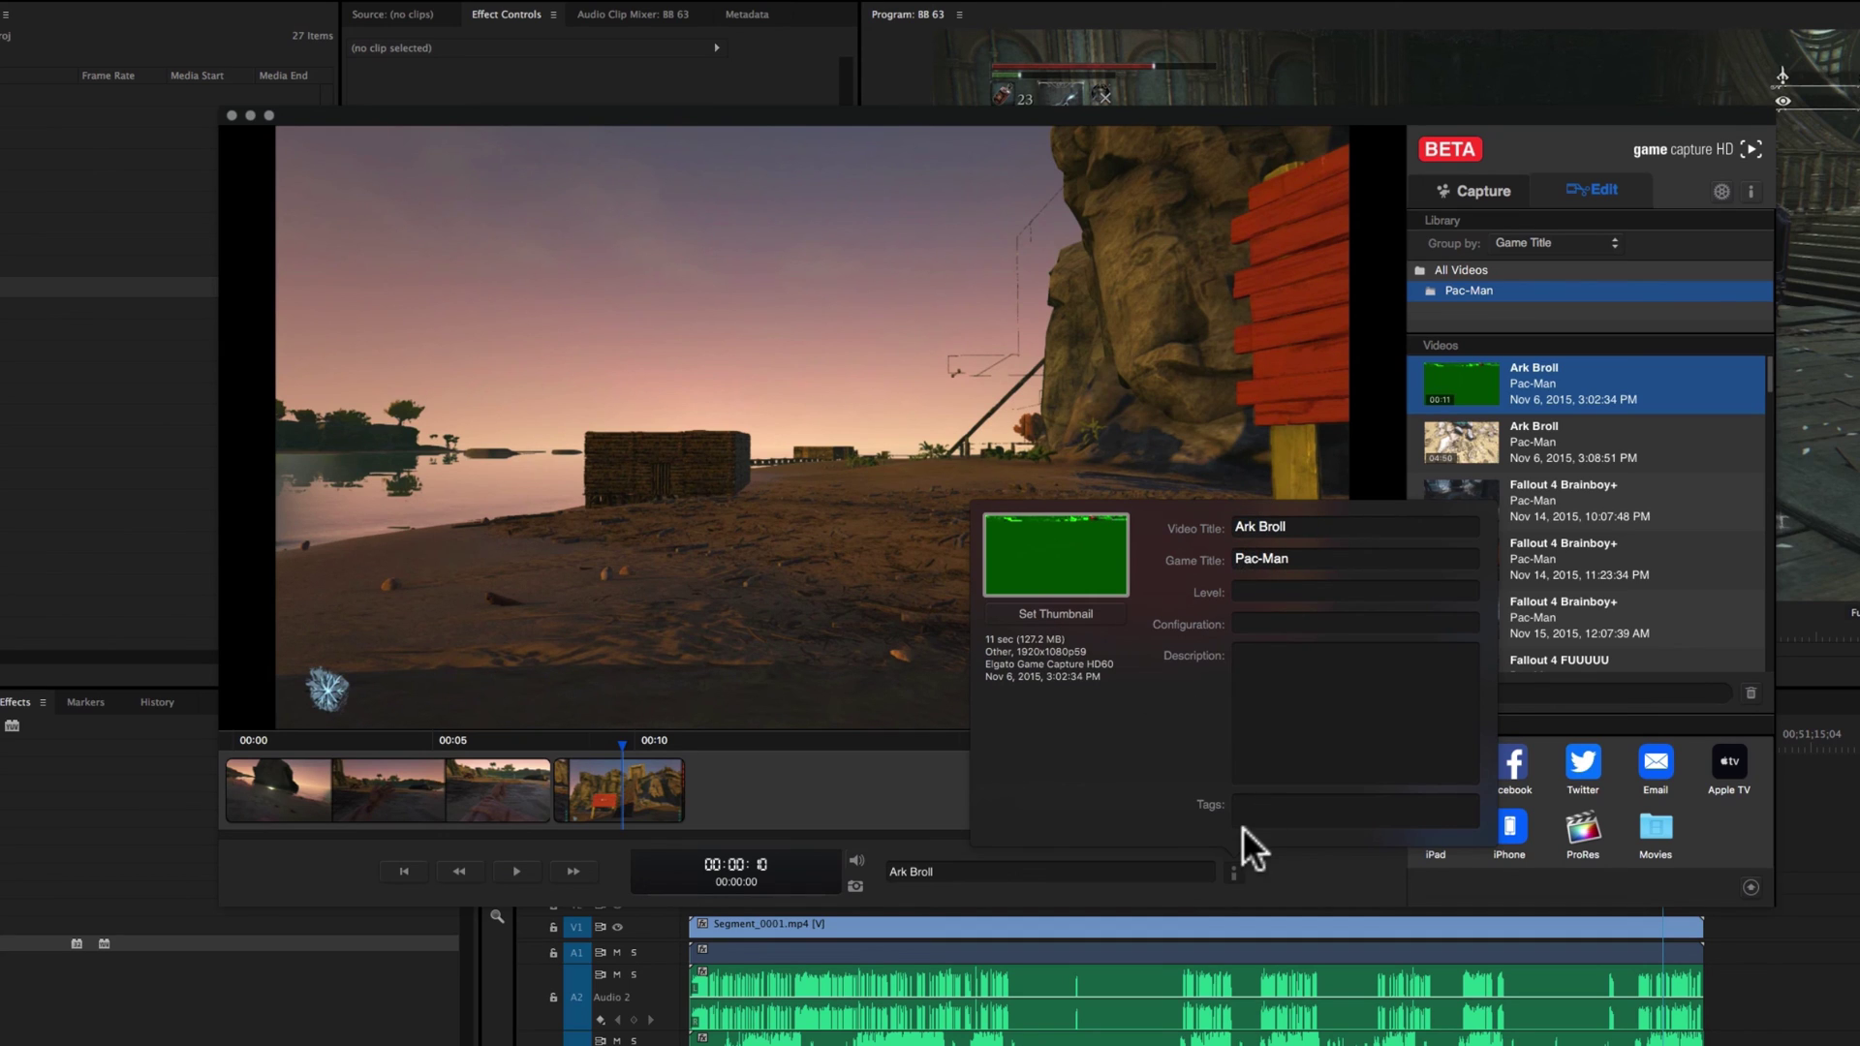
{"action": "left_click", "coordinate": [1306, 558]}
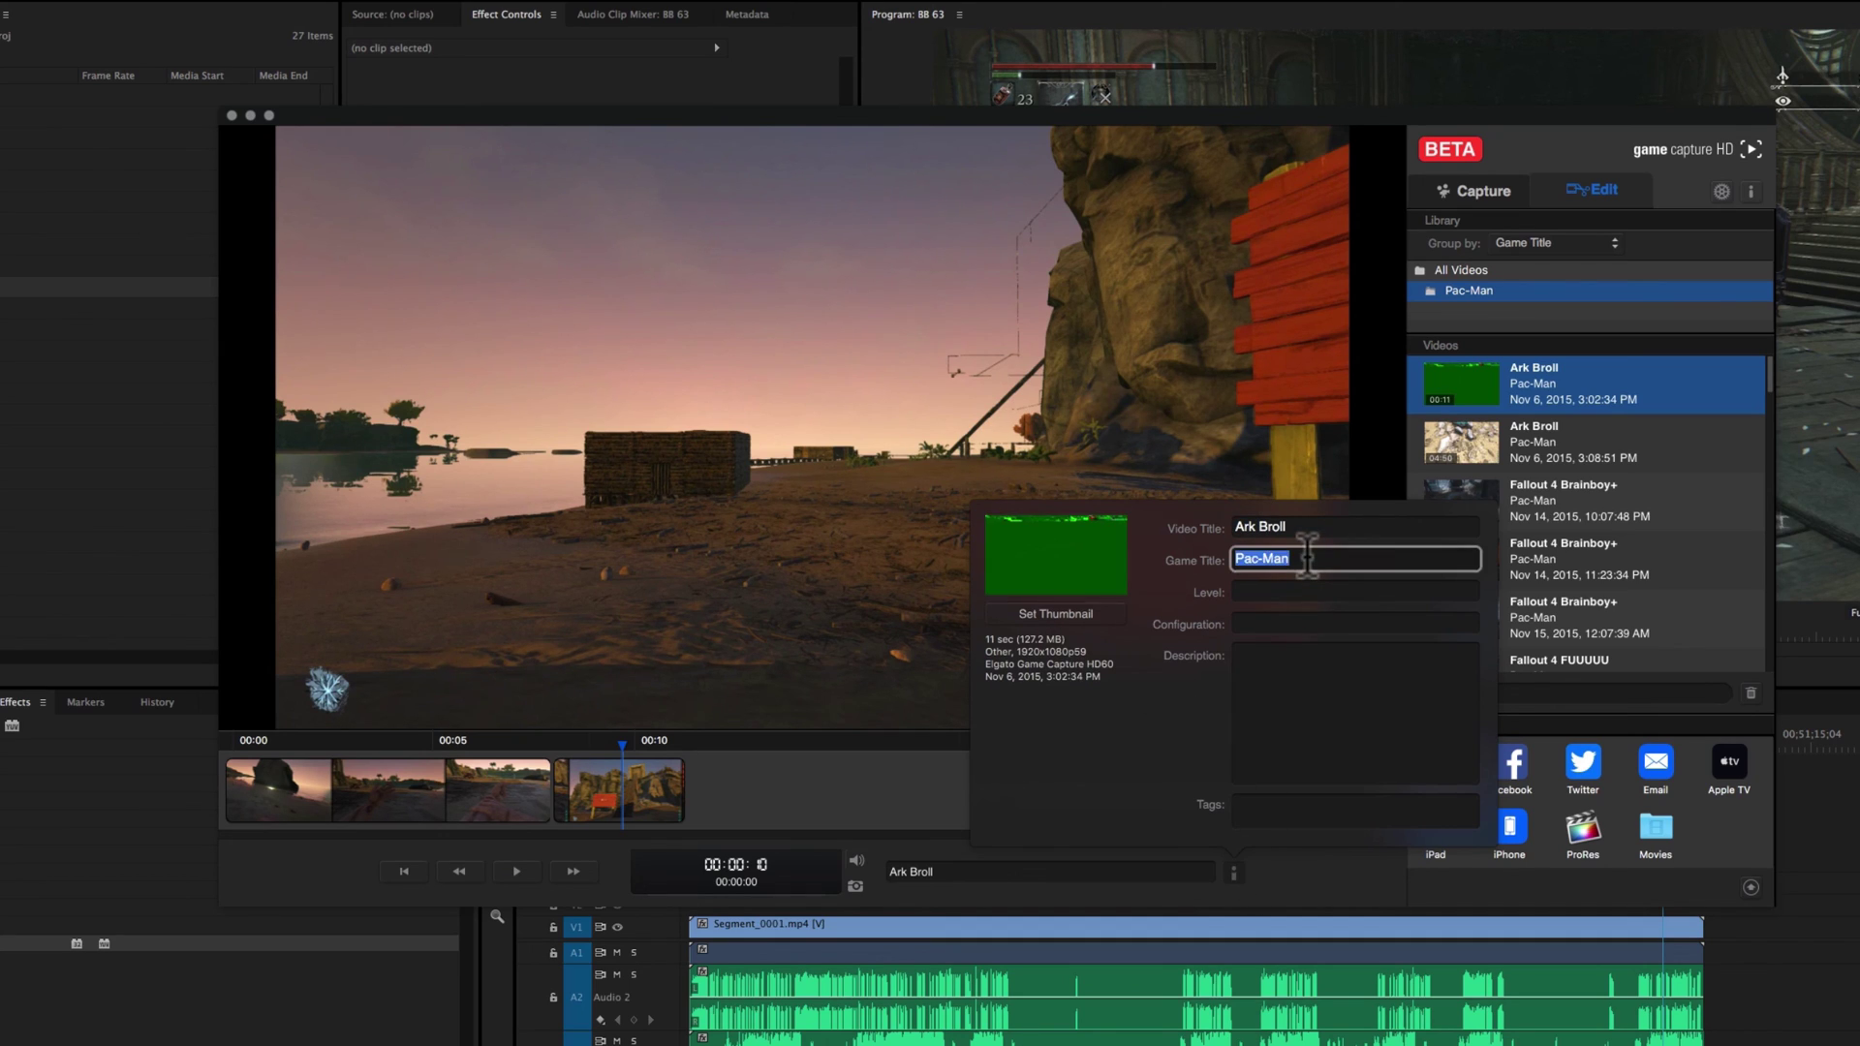
{"action": "key", "text": "BackSpace"}
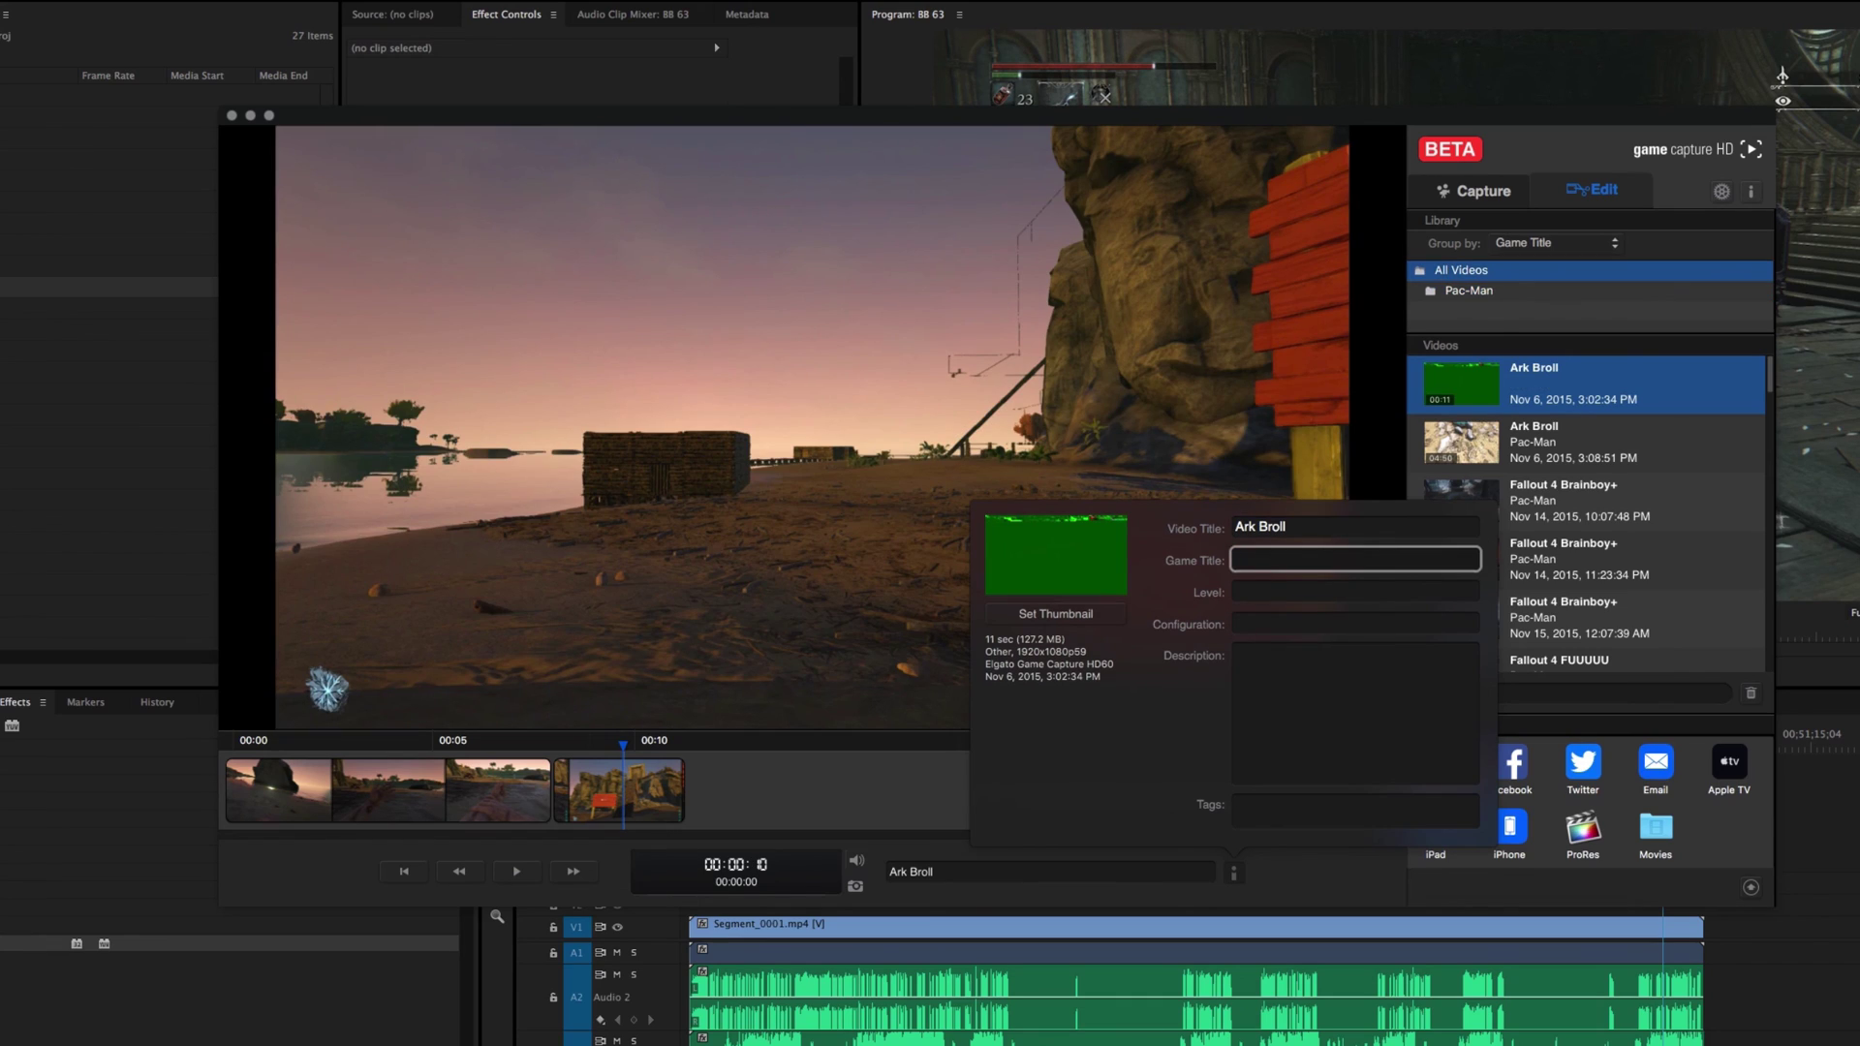
{"action": "type", "text": "Ark Survival"}
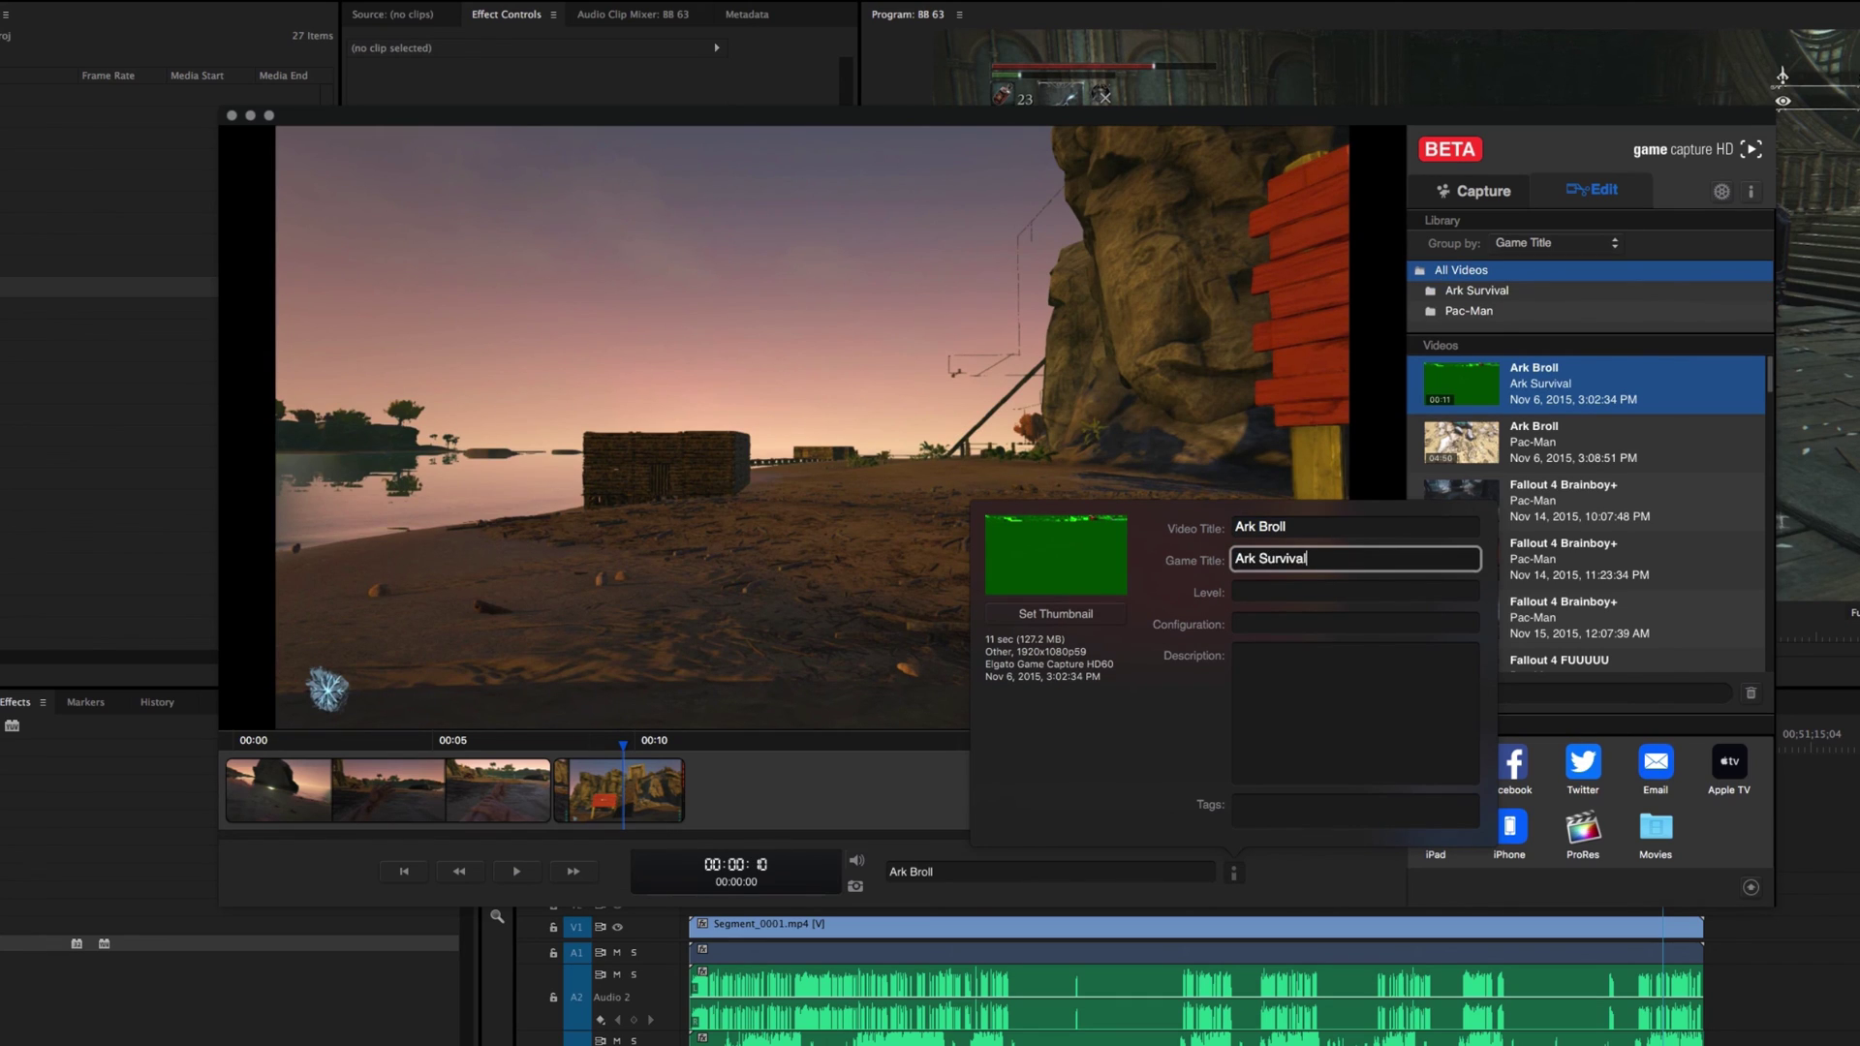
Set the clip's level to Spawning Animation, leaving the video title, configuration and description as they are
{"action": "left_click", "coordinate": [1305, 524]}
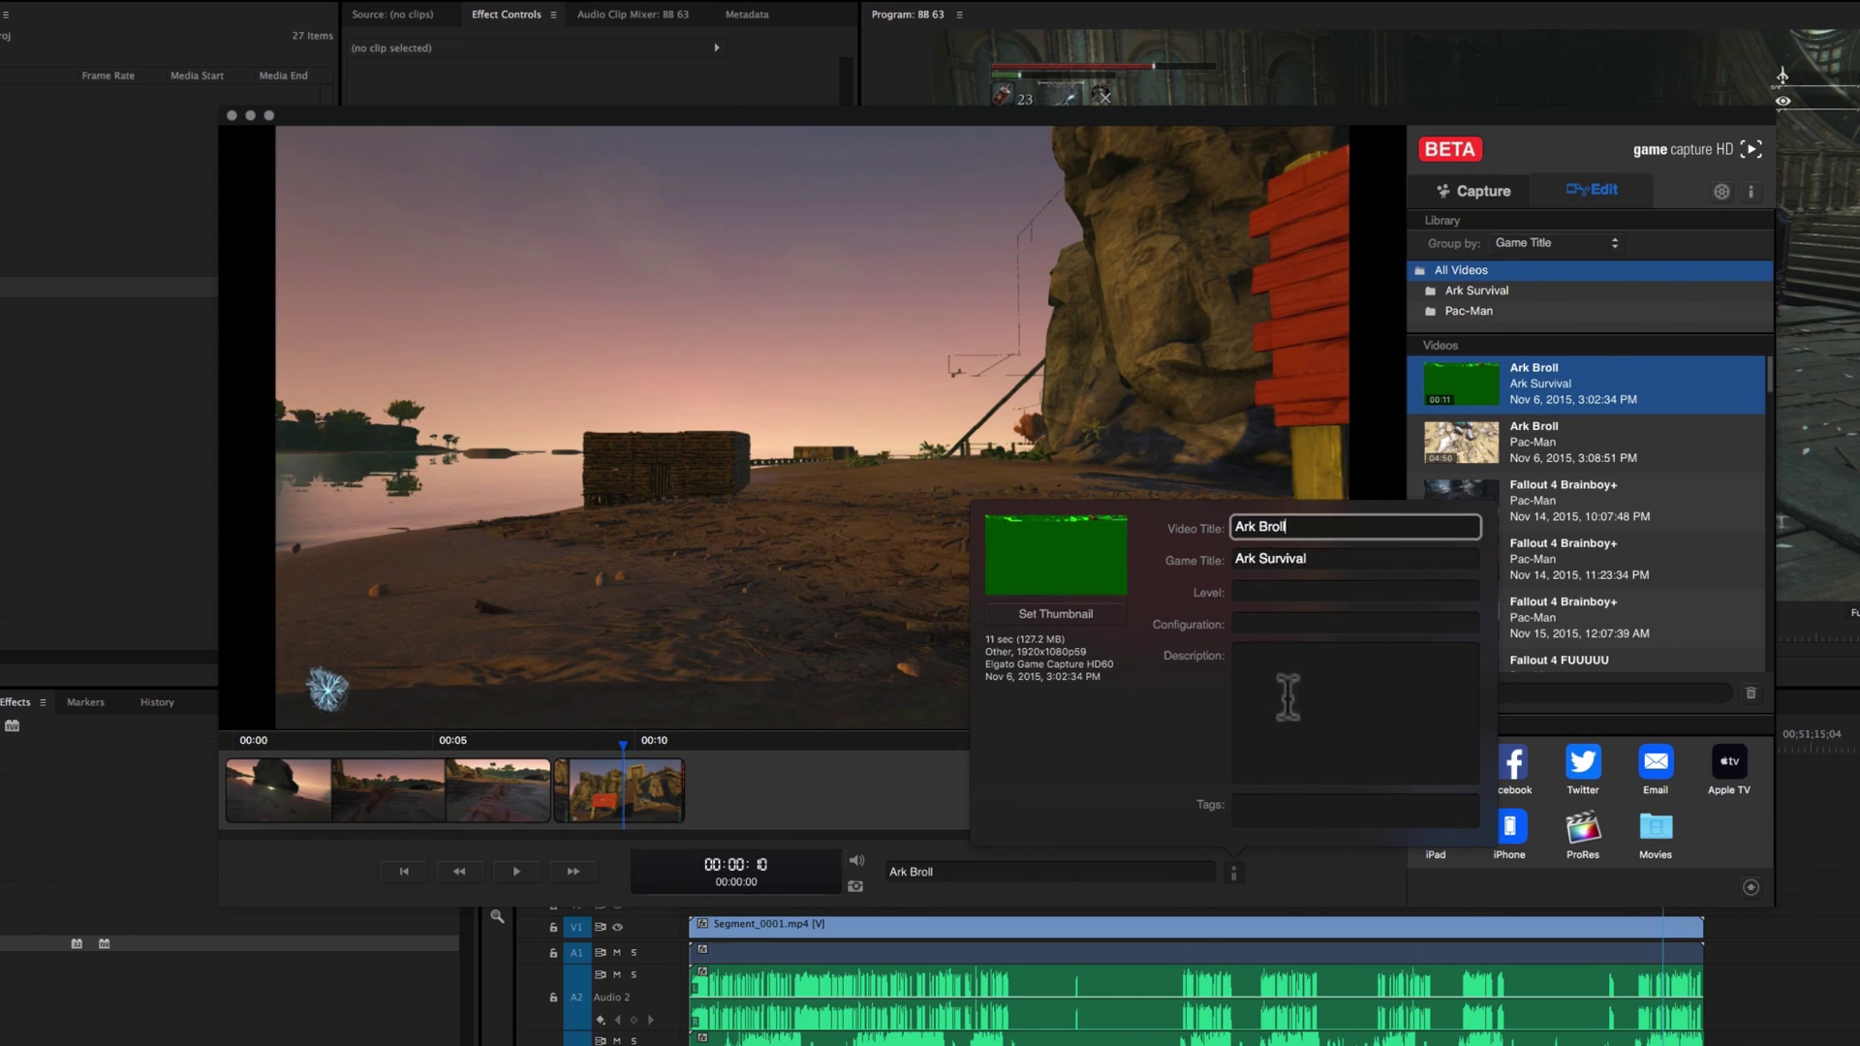
{"action": "left_click", "coordinate": [1221, 592]}
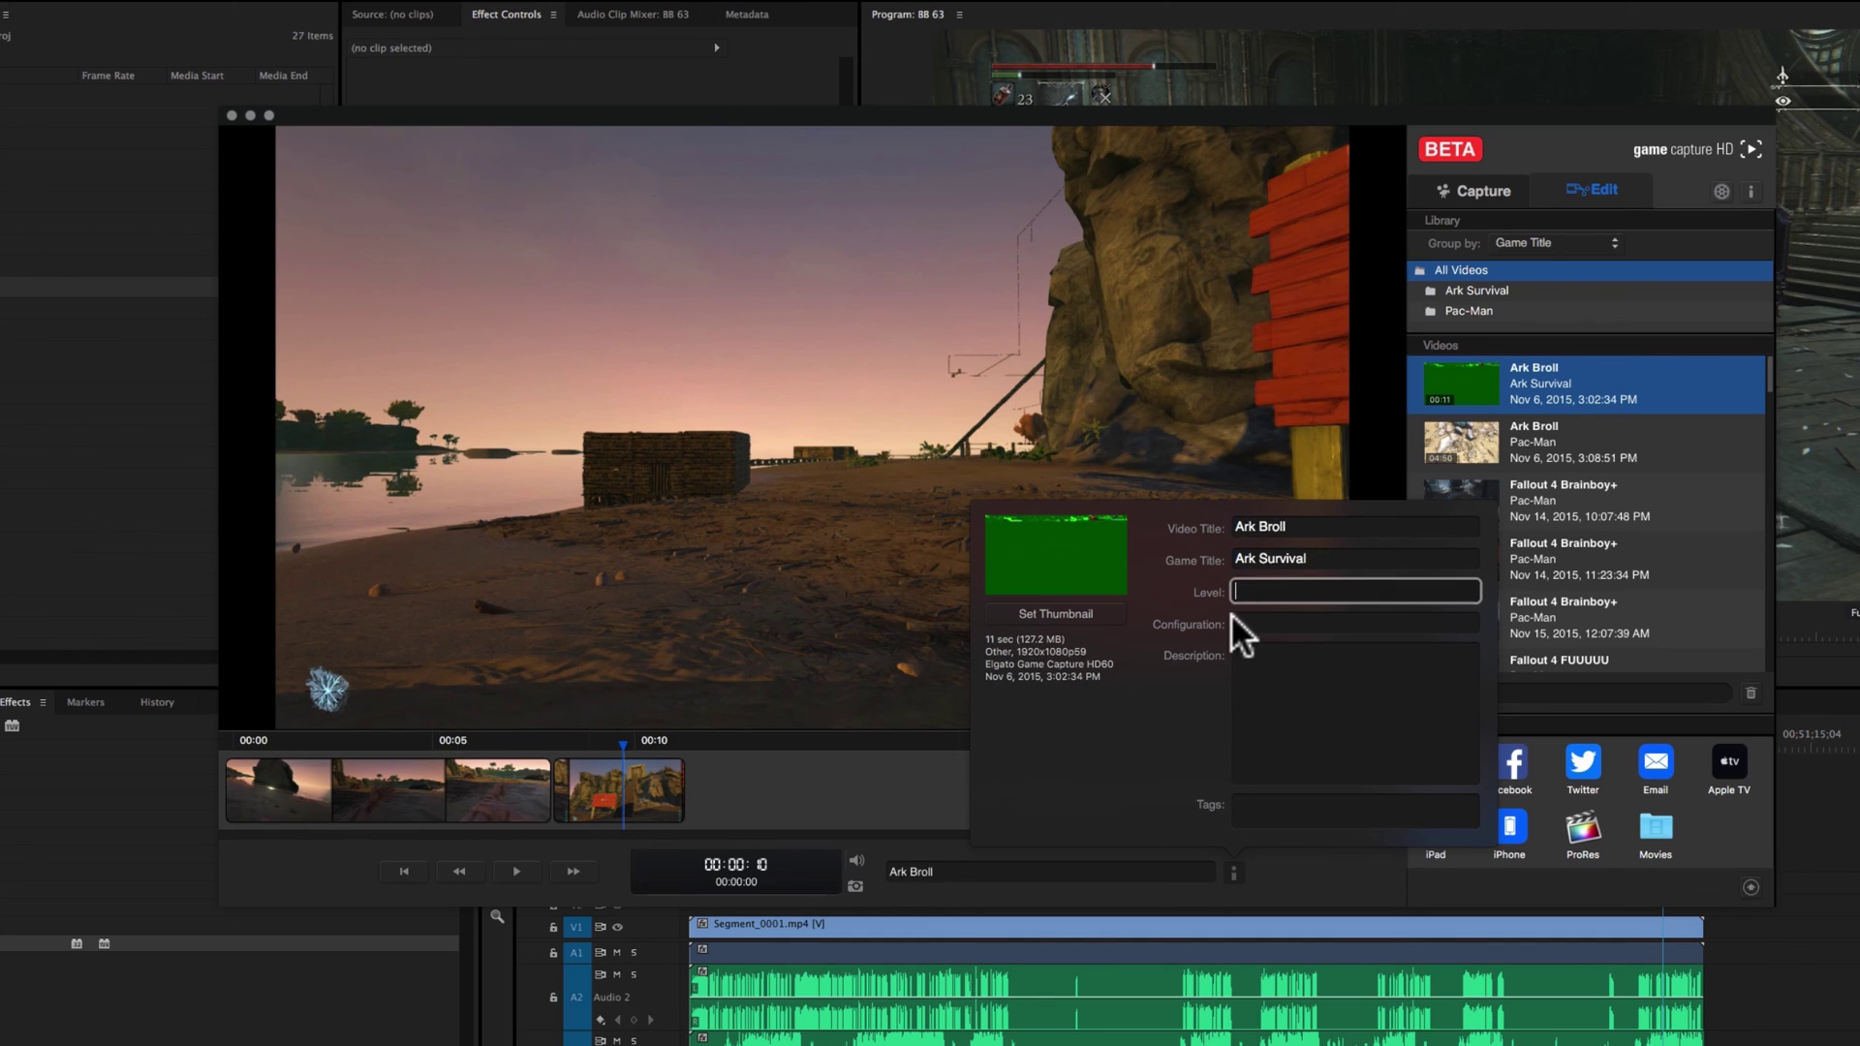
{"action": "left_click", "coordinate": [1231, 616]}
{"action": "left_click", "coordinate": [1244, 593]}
{"action": "type", "text": "Spawning Animation"}
{"action": "left_click", "coordinate": [1311, 626]}
{"action": "left_click", "coordinate": [1305, 690]}
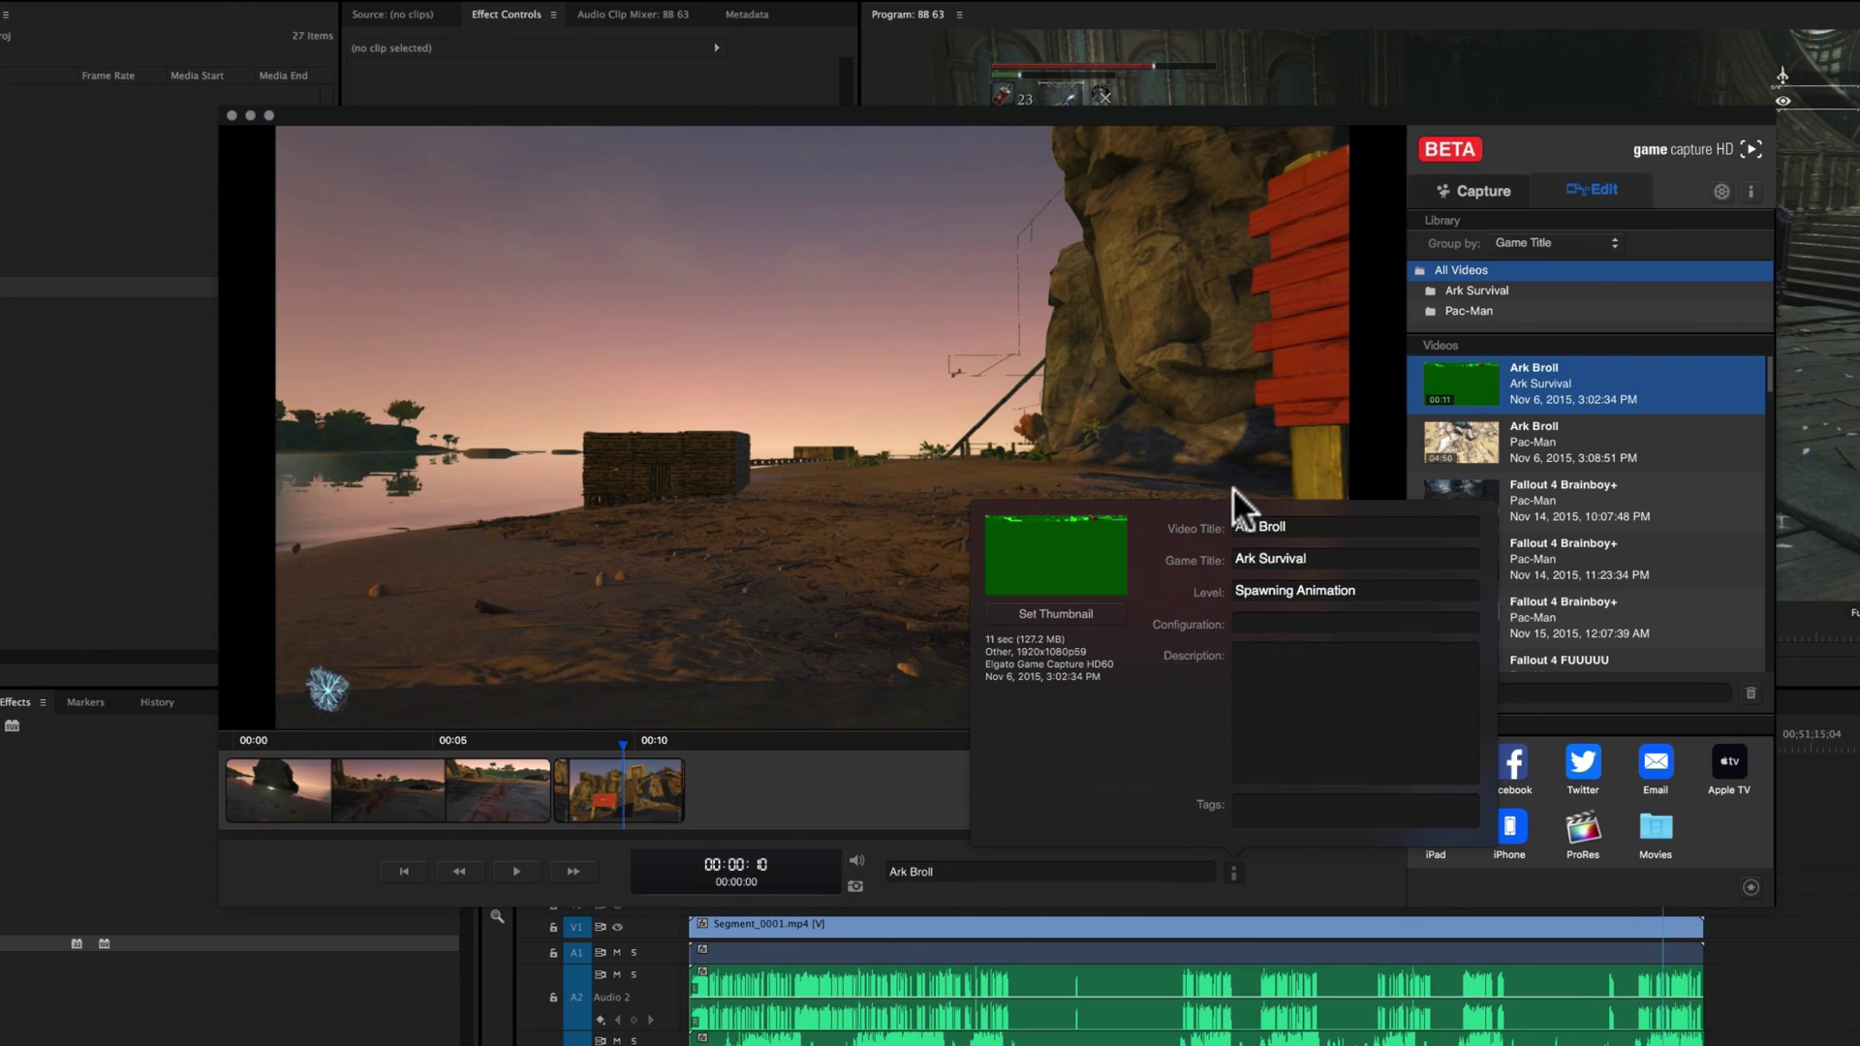
Add the tag Ark Survival to the clip and close its video information
{"action": "left_click", "coordinate": [1300, 810]}
{"action": "type", "text": "Ar"}
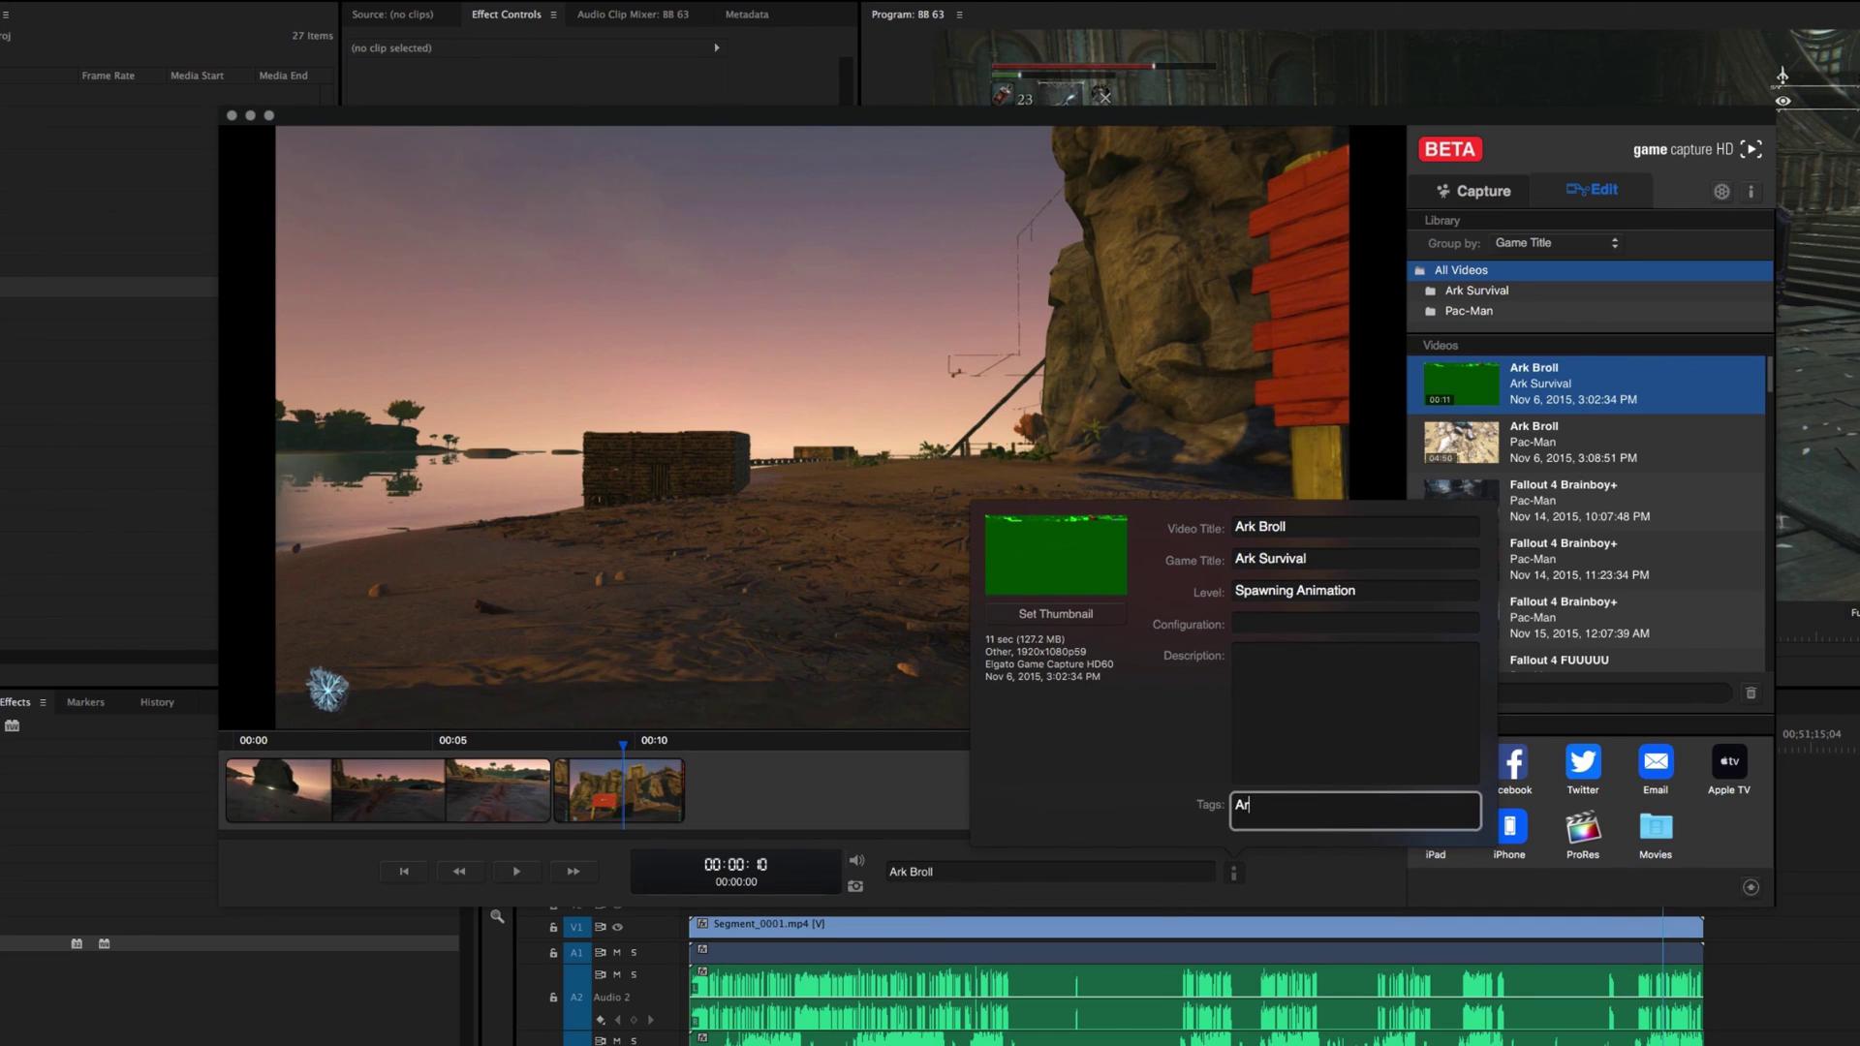
{"action": "type", "text": "k Survivsal"}
{"action": "key", "text": "Return"}
{"action": "key", "text": "BackSpace"}
{"action": "type", "text": "Survival"}
{"action": "key", "text": "Return"}
{"action": "left_click", "coordinate": [1236, 871]}
Rename the clip as Ark Broll - Trimmed 01
{"action": "left_click", "coordinate": [1133, 875]}
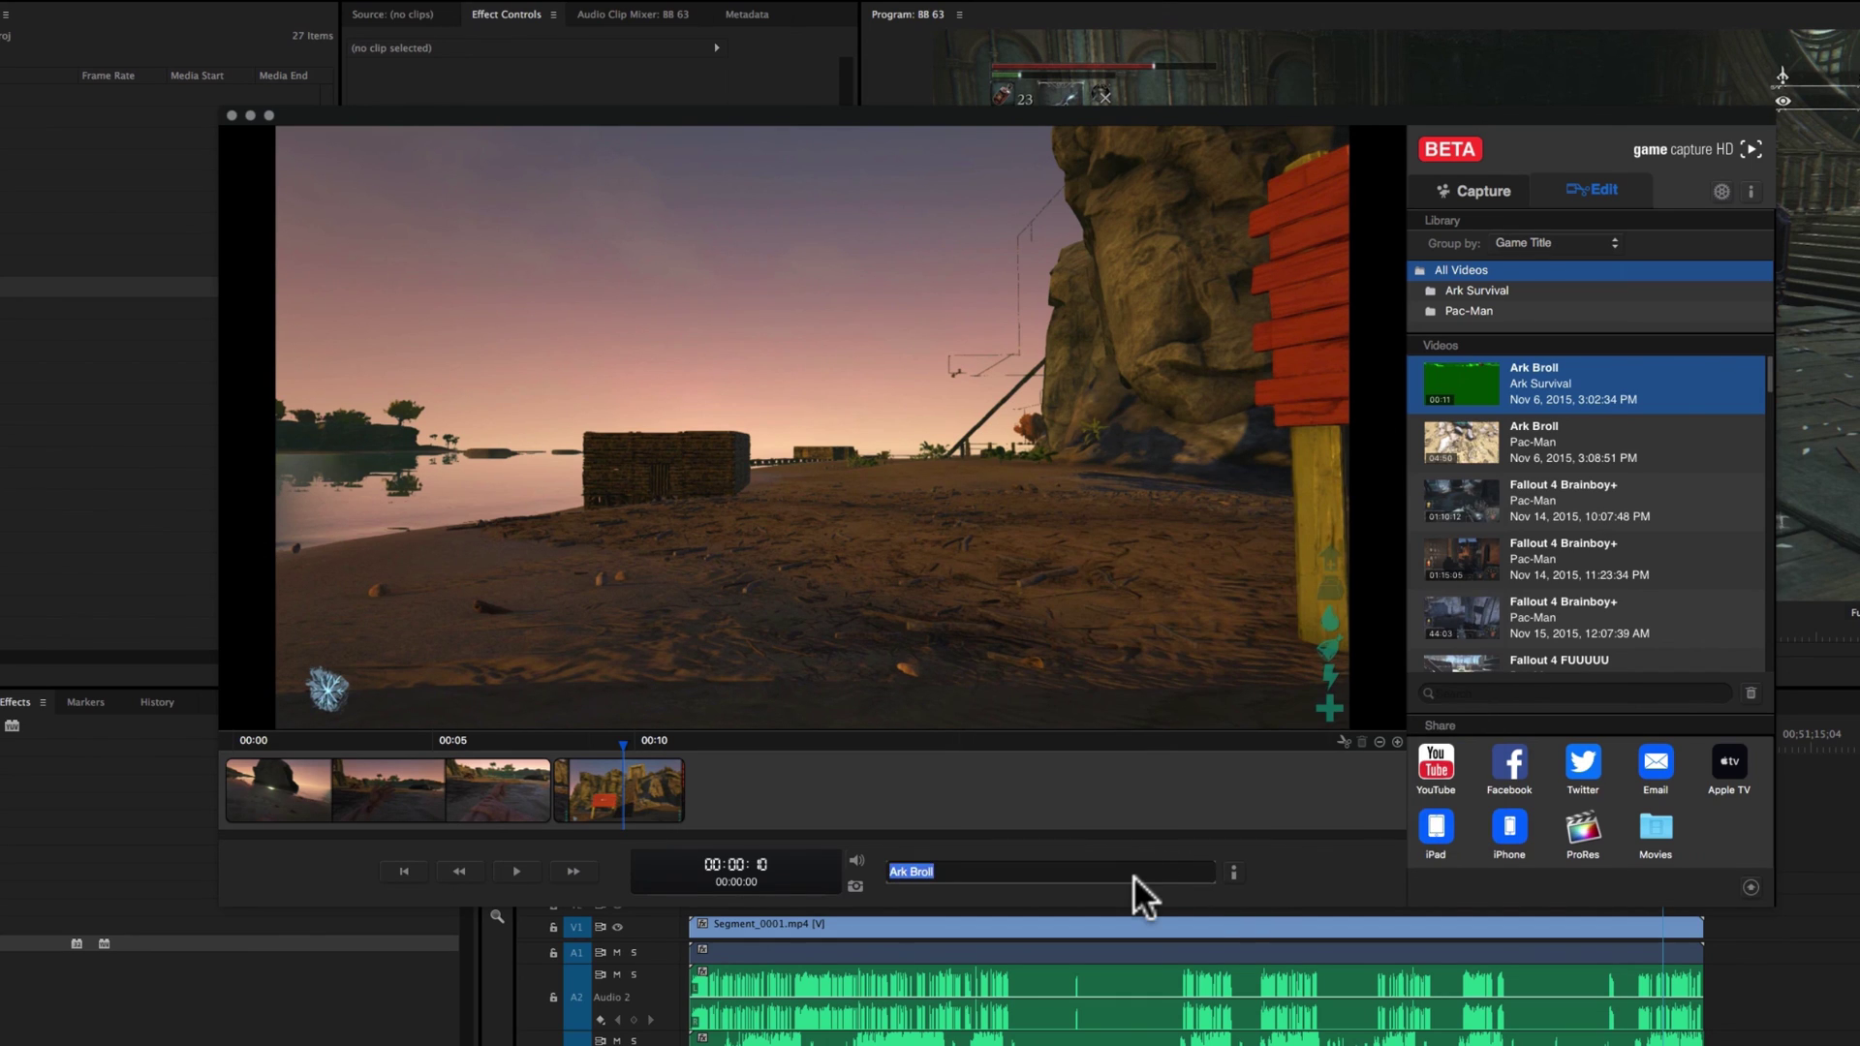
{"action": "key", "text": "Right"}
{"action": "type", "text": "- Trimmed 01"}
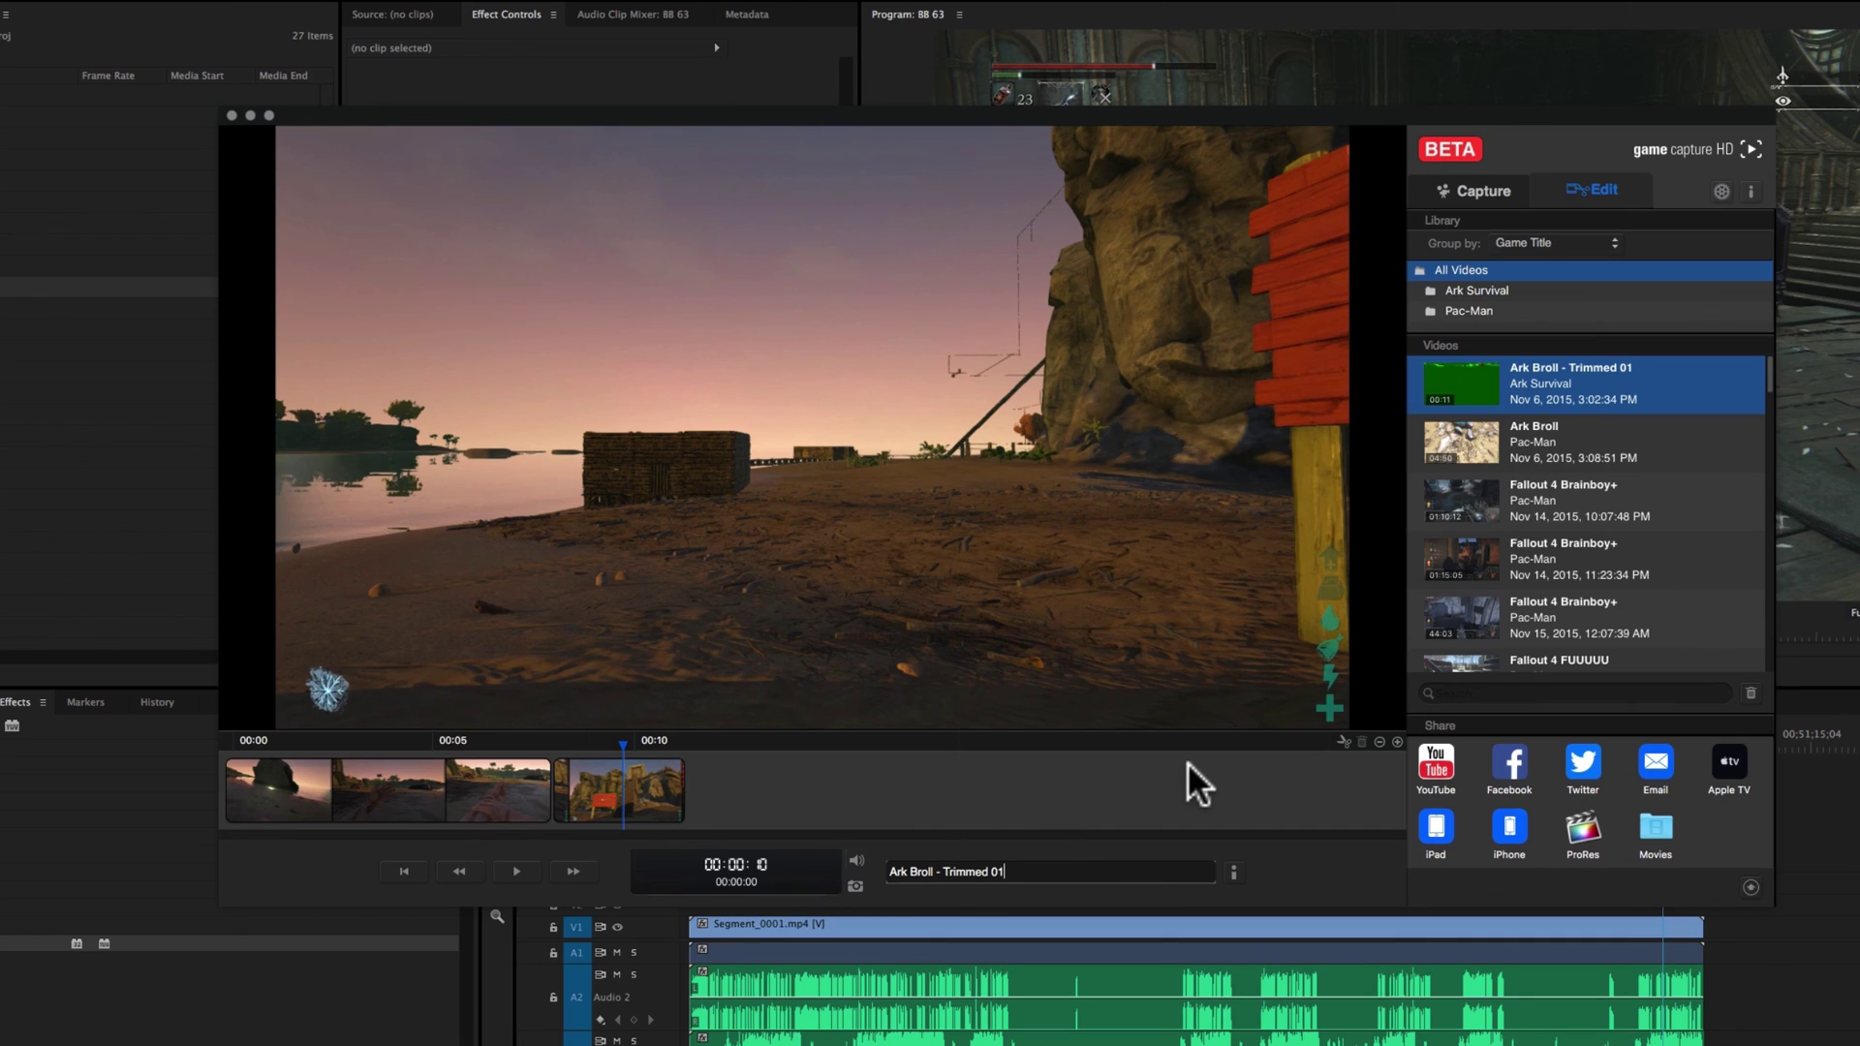
Open YouTube sharing and cancel its sign-in, and export the trimmed clip with the Movies and ProRes share options
{"action": "left_click", "coordinate": [1427, 761]}
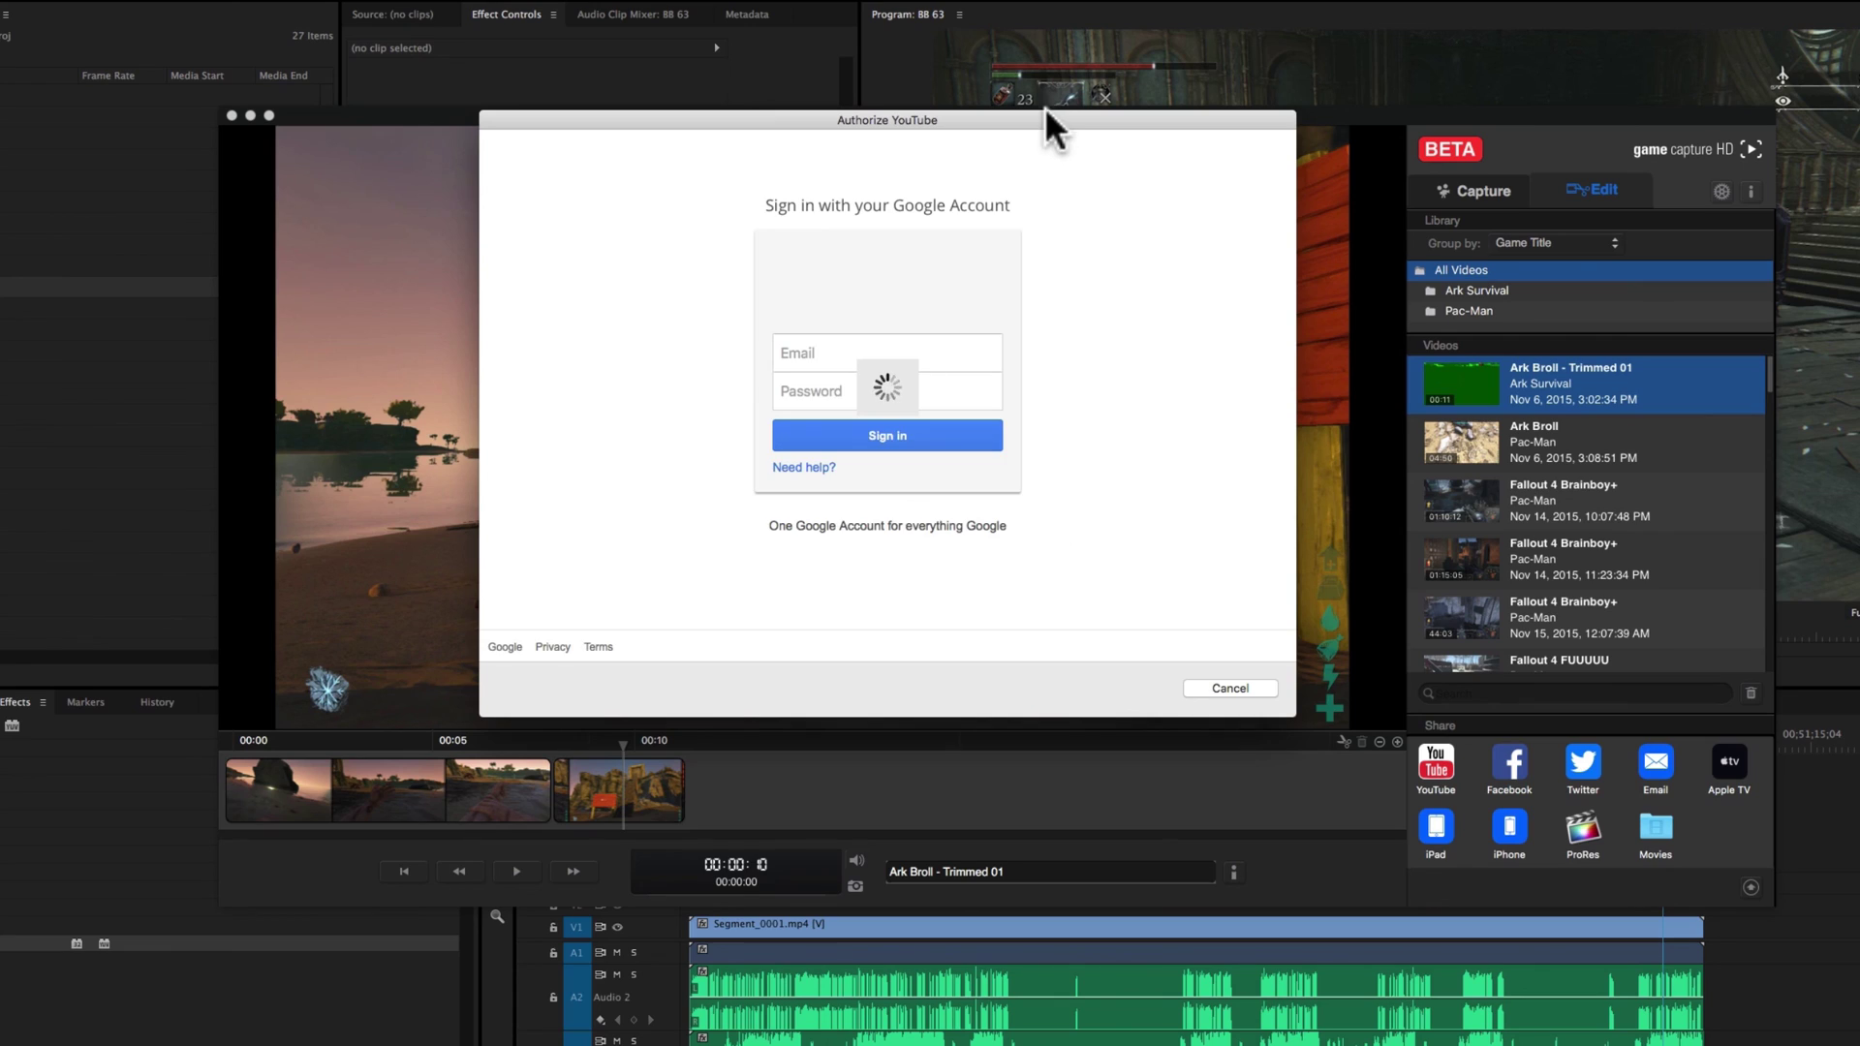
{"action": "left_click", "coordinate": [1223, 688]}
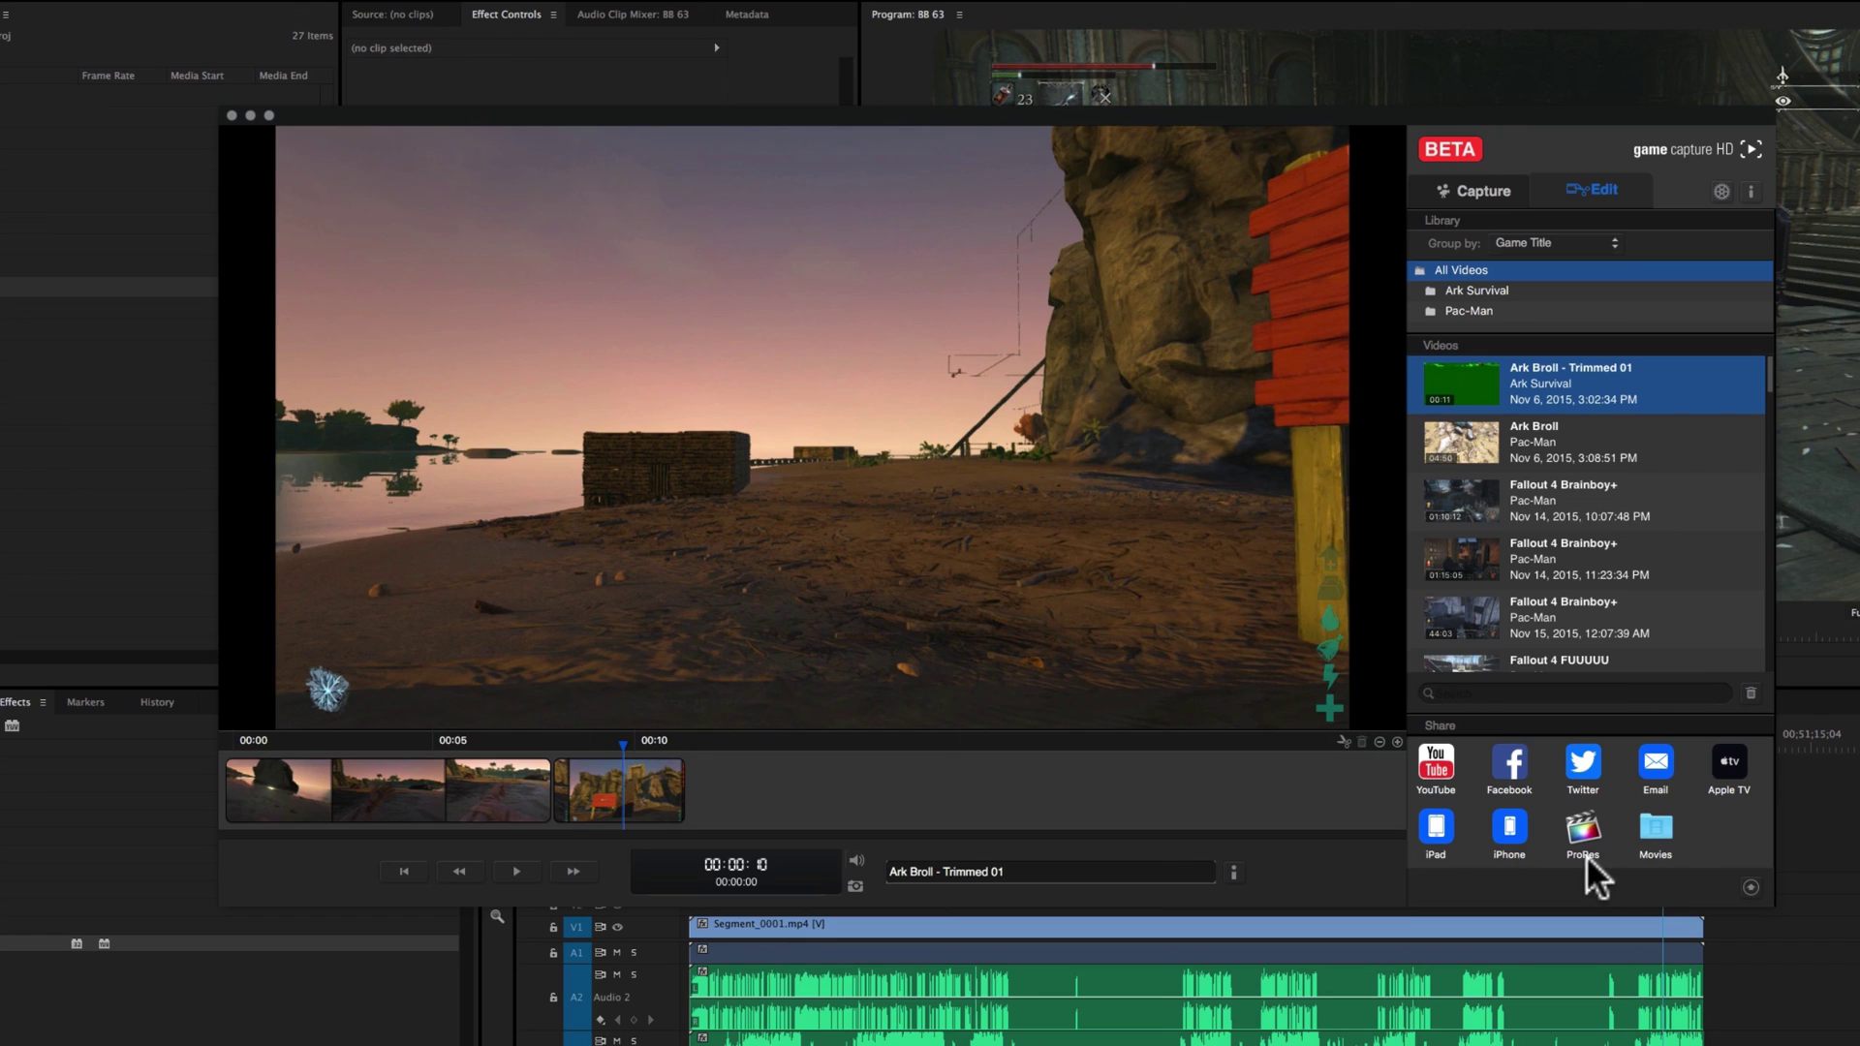
{"action": "left_click", "coordinate": [1667, 831]}
{"action": "left_click", "coordinate": [1580, 826]}
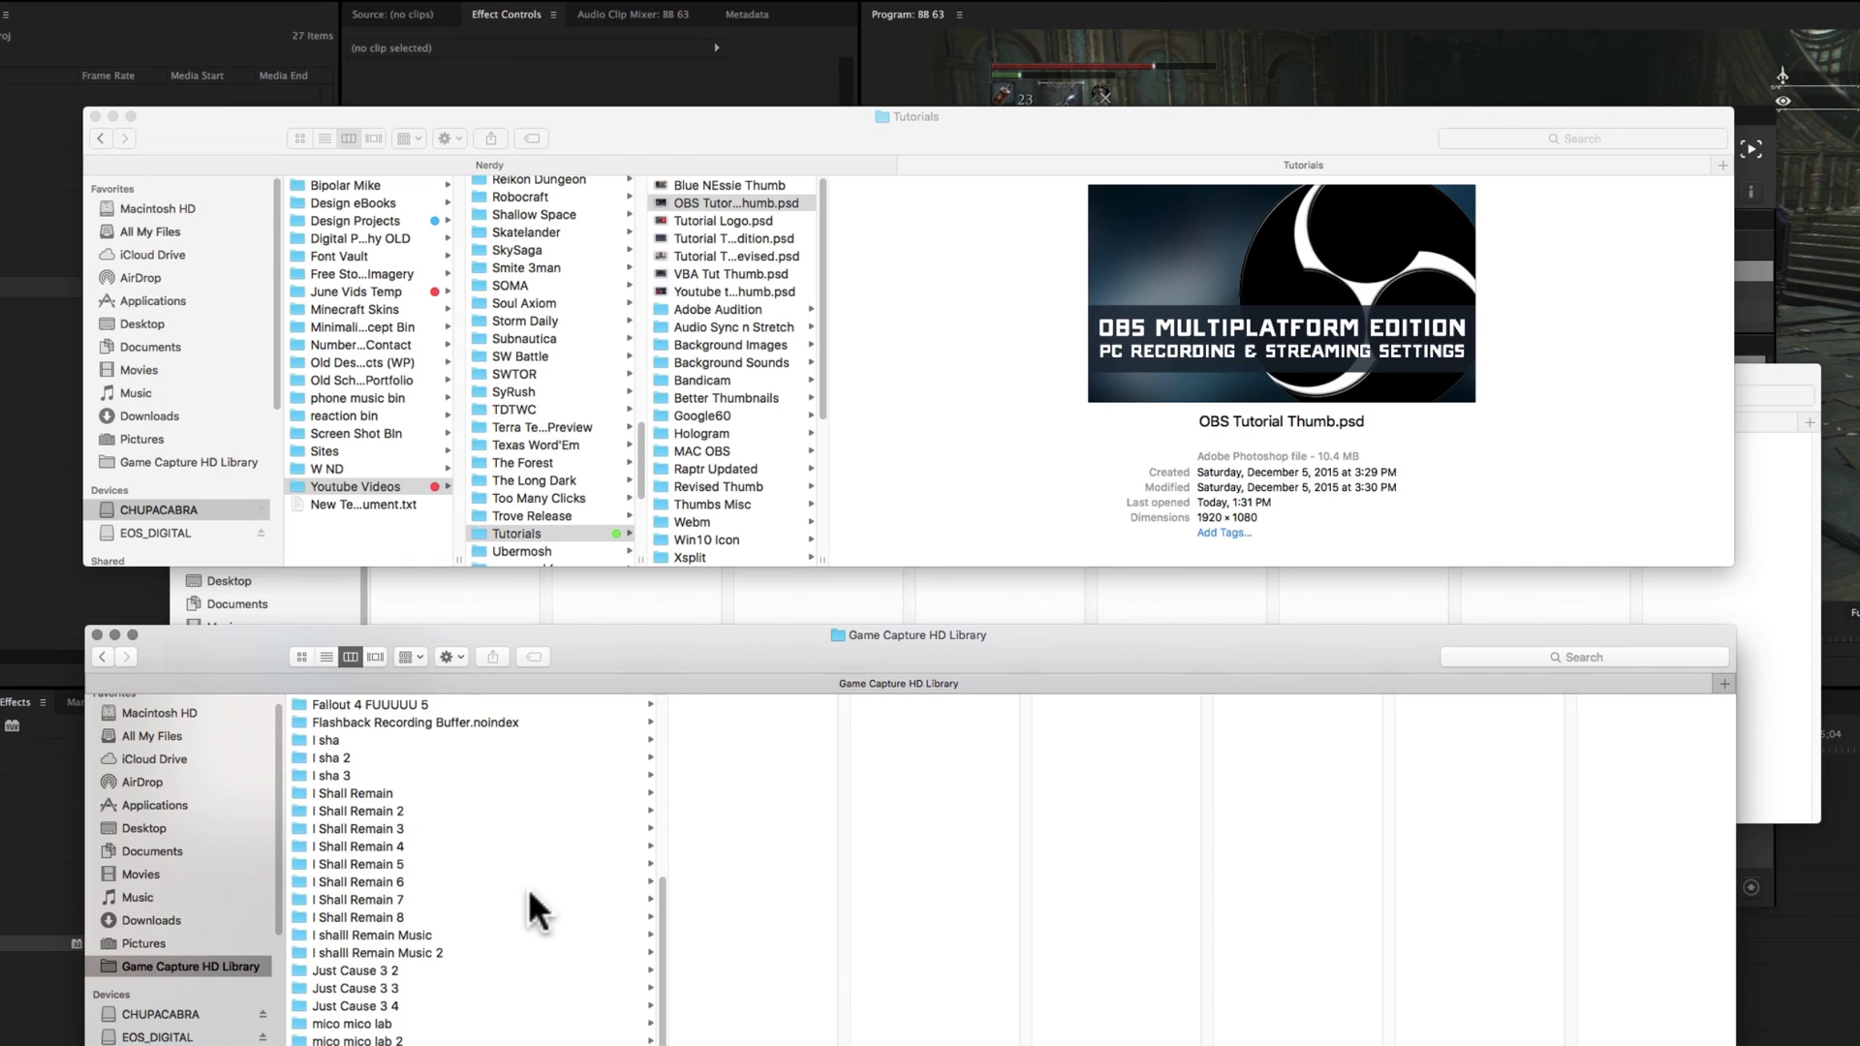
In Finder, inspect the library's Ark Broll folder and compare the exported Ark Broll - Trimmed 01.m4v and 01-2.m4v in the Movies folder
{"action": "scroll", "coordinate": [530, 892], "scroll_direction": "up", "scroll_amount": 10}
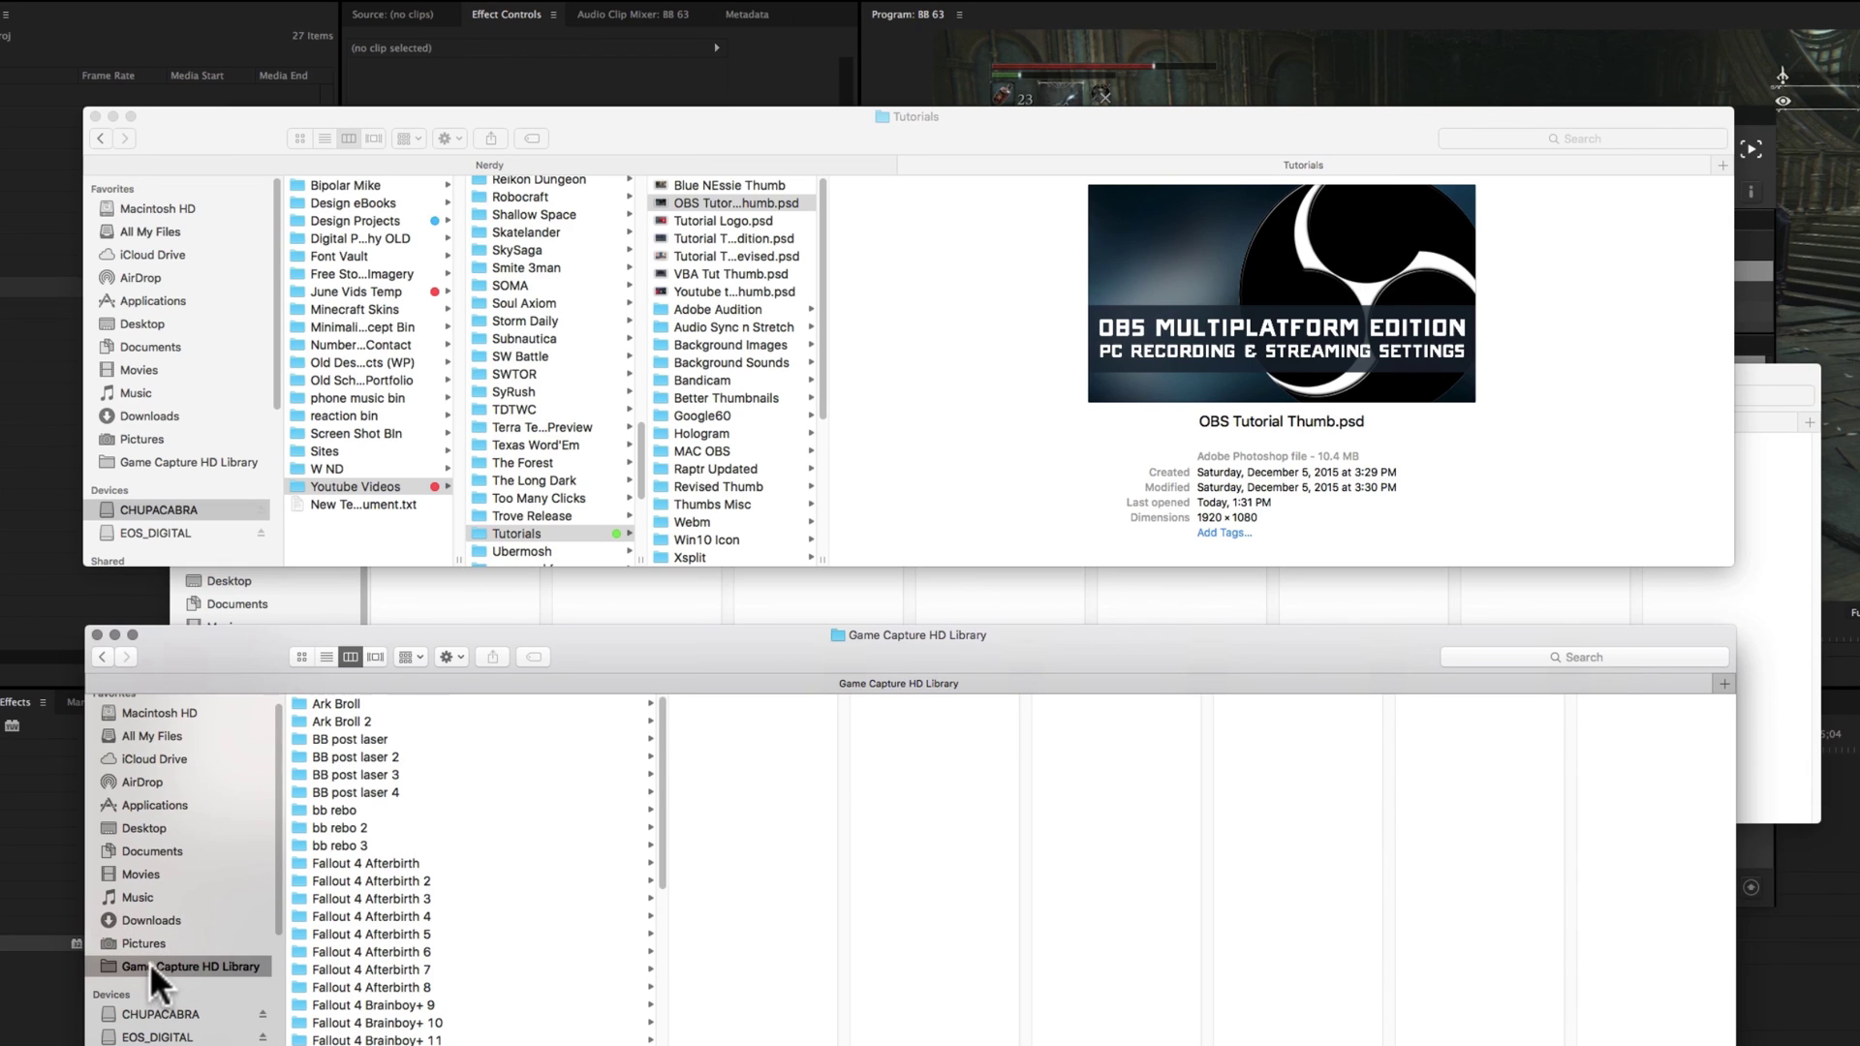
{"action": "left_click", "coordinate": [385, 706]}
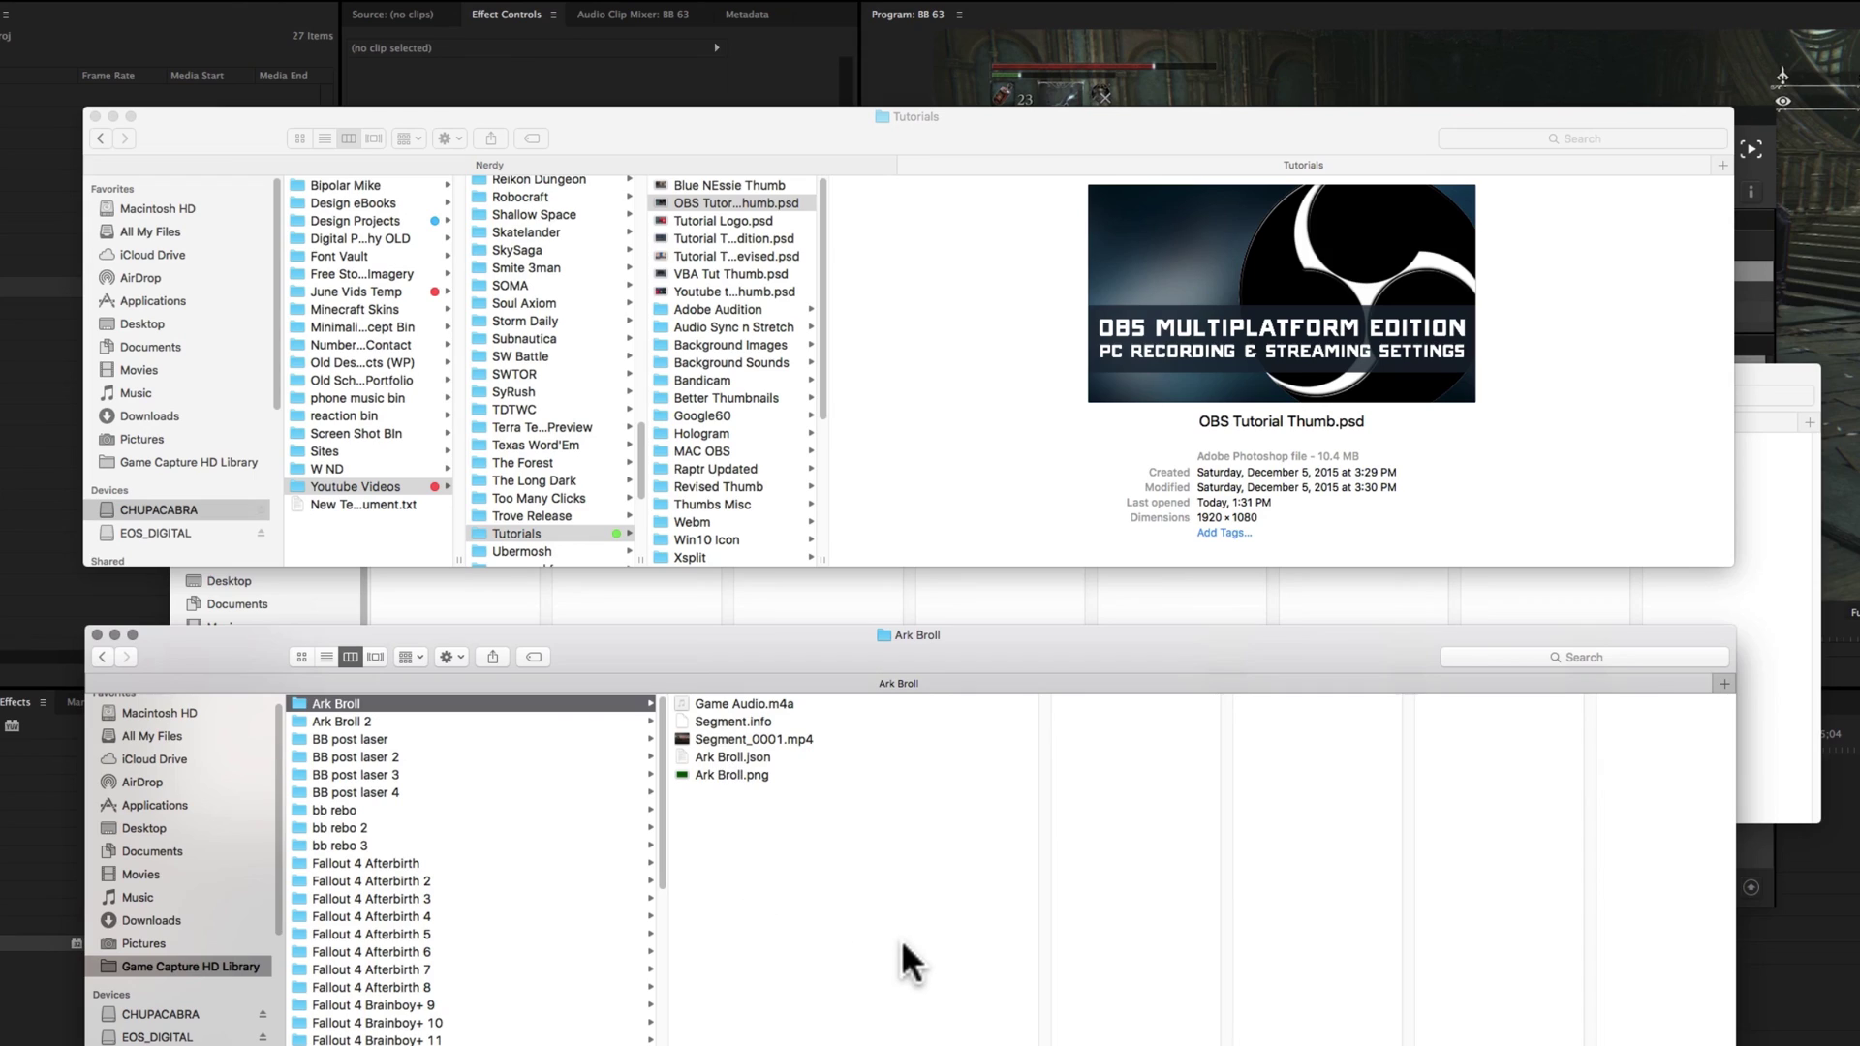
{"action": "left_click", "coordinate": [183, 872]}
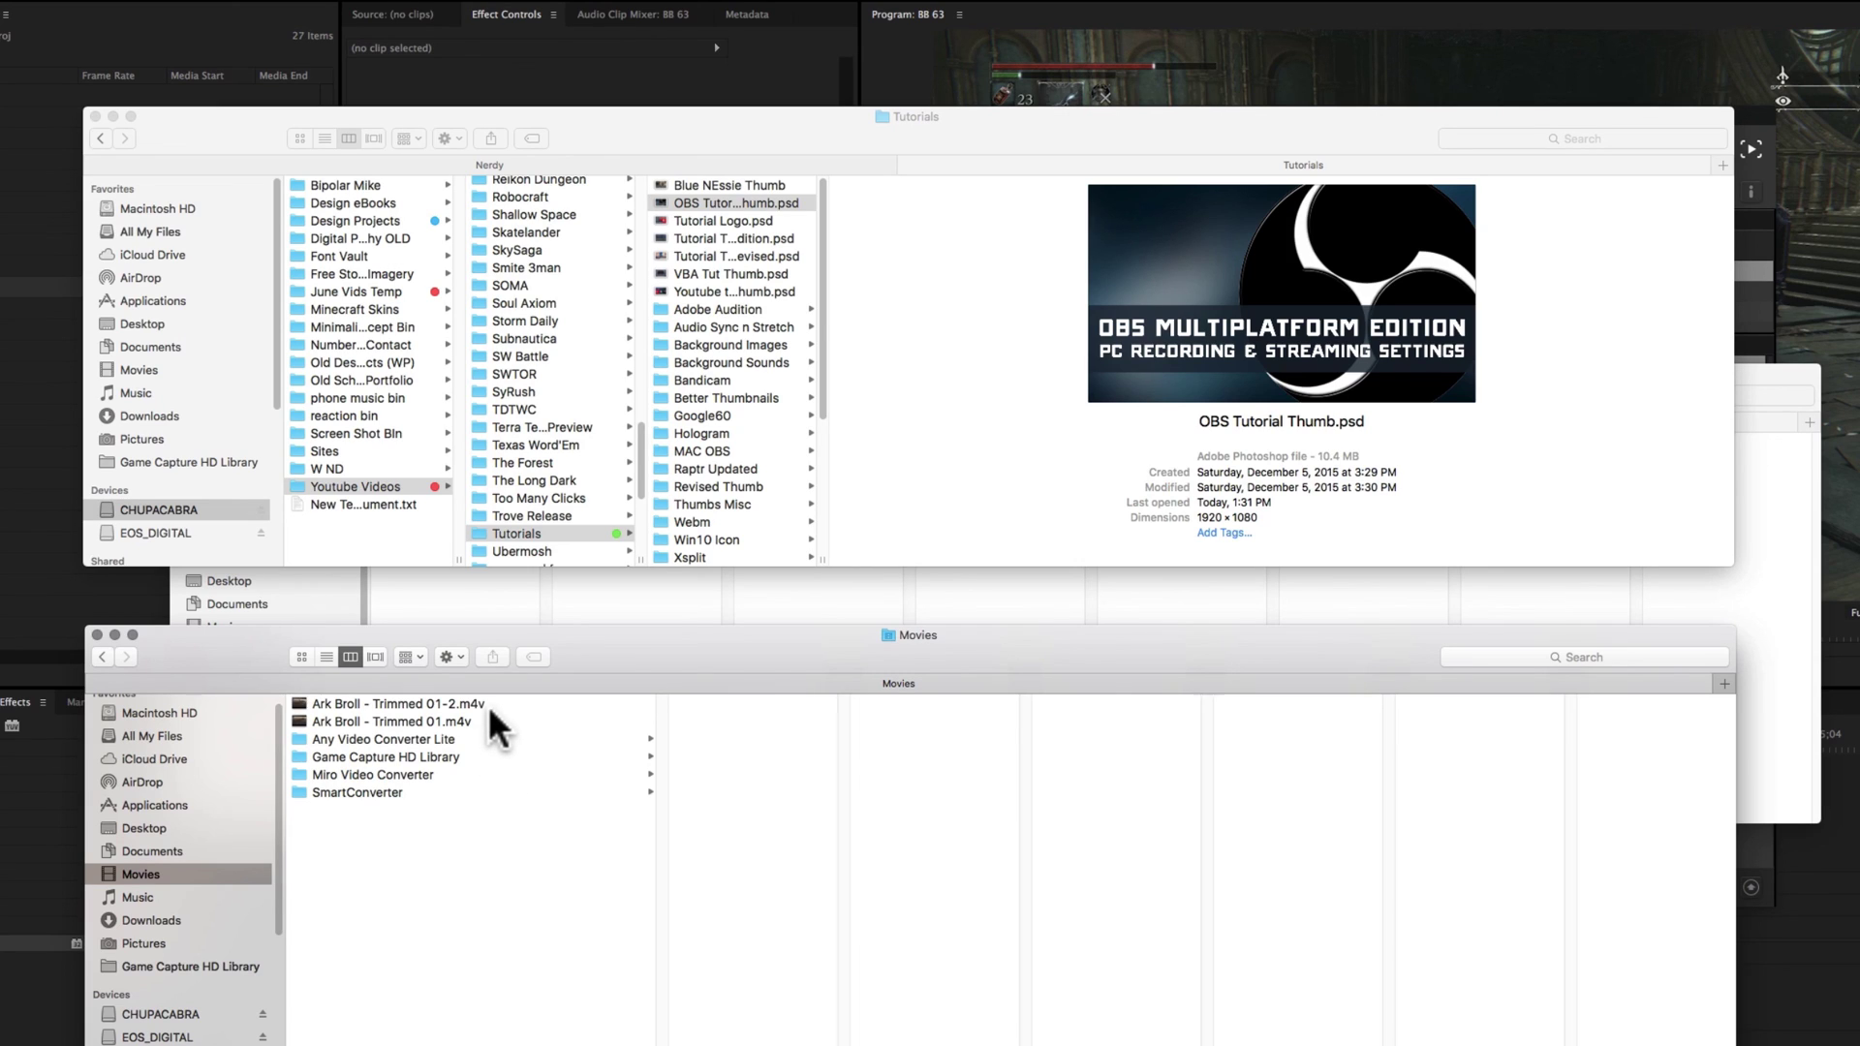
{"action": "left_click", "coordinate": [488, 705]}
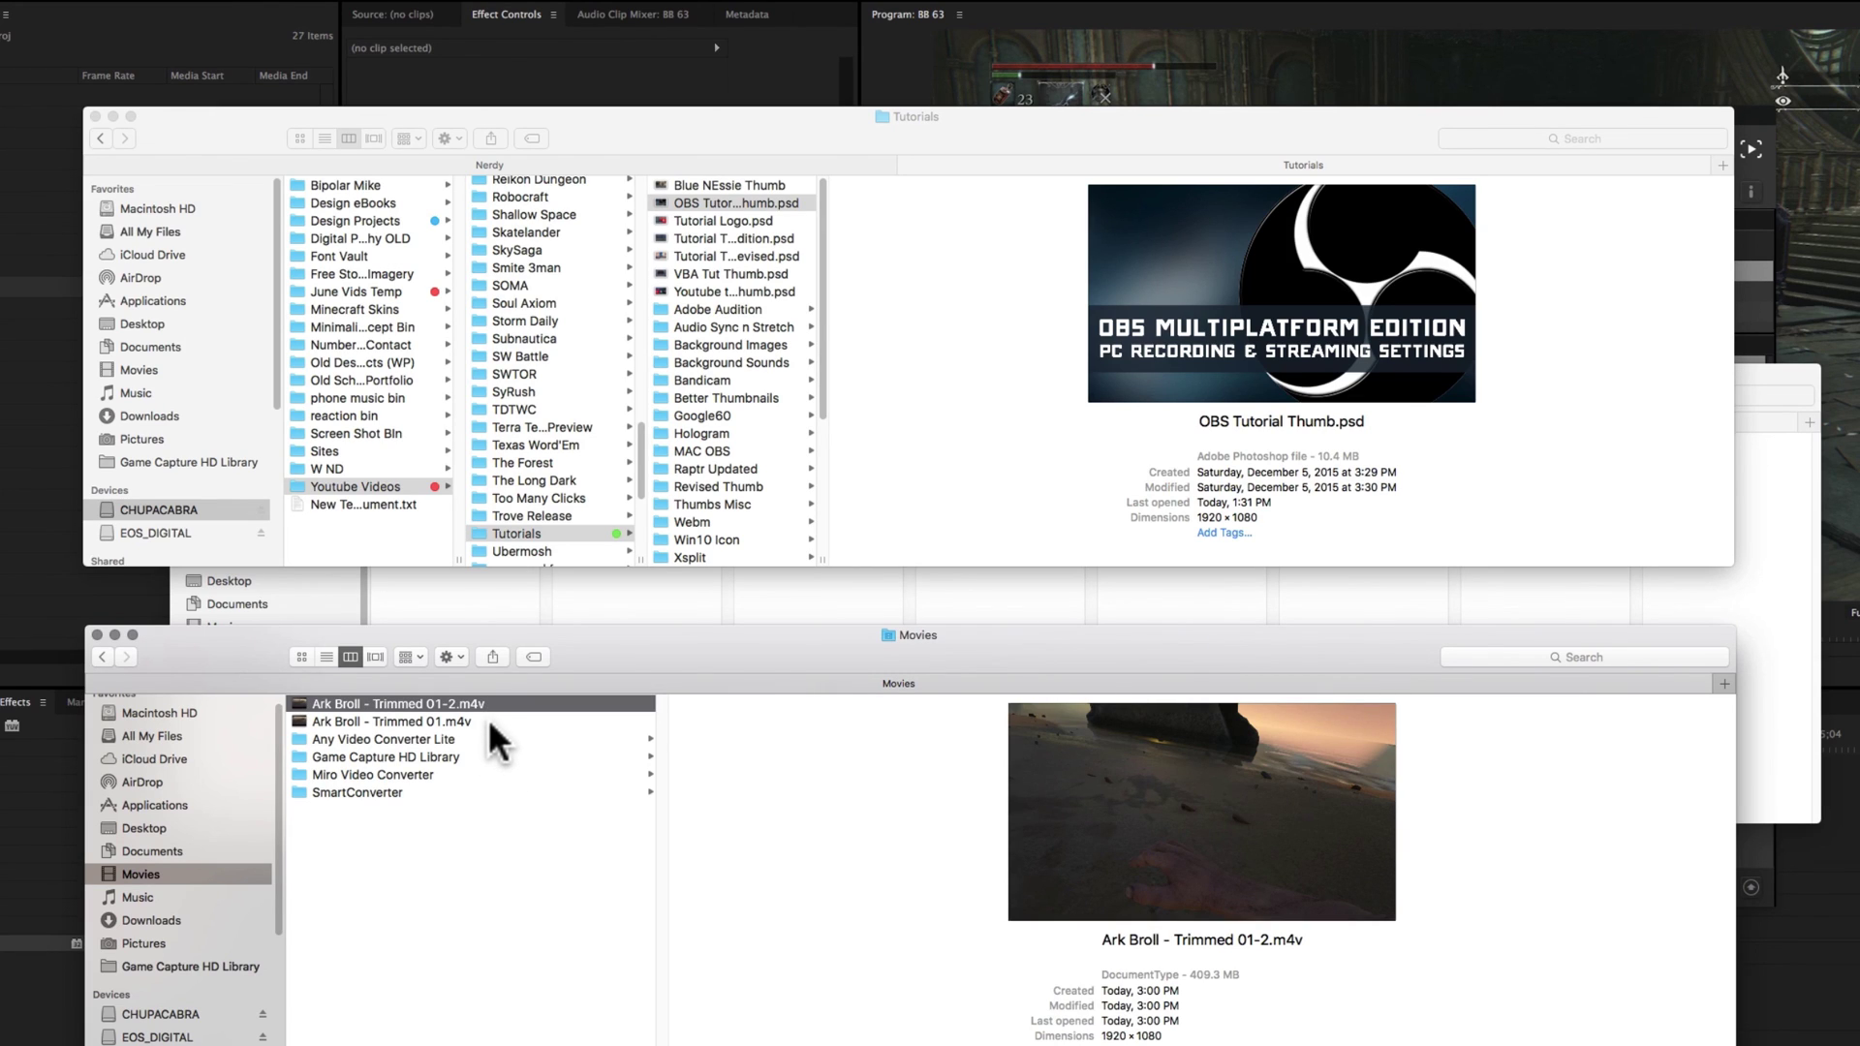
{"action": "left_click", "coordinate": [488, 721]}
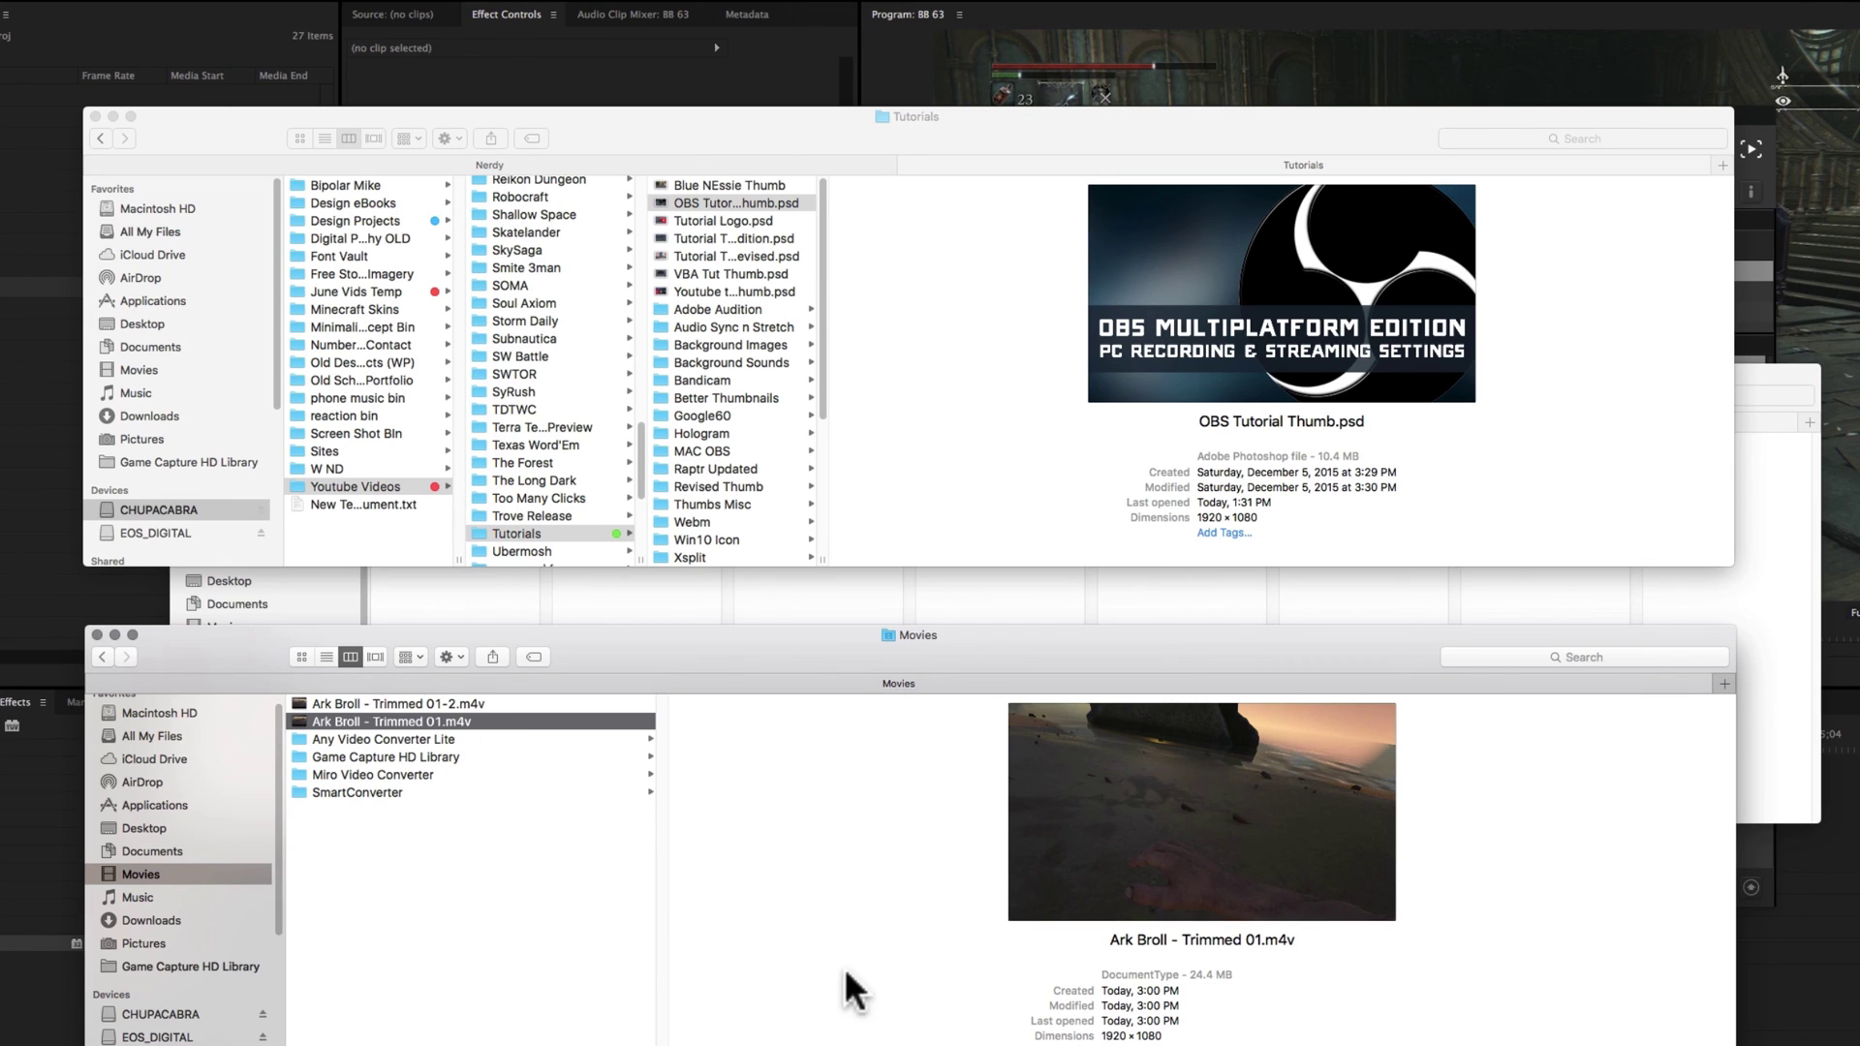
{"action": "left_click", "coordinate": [1203, 812]}
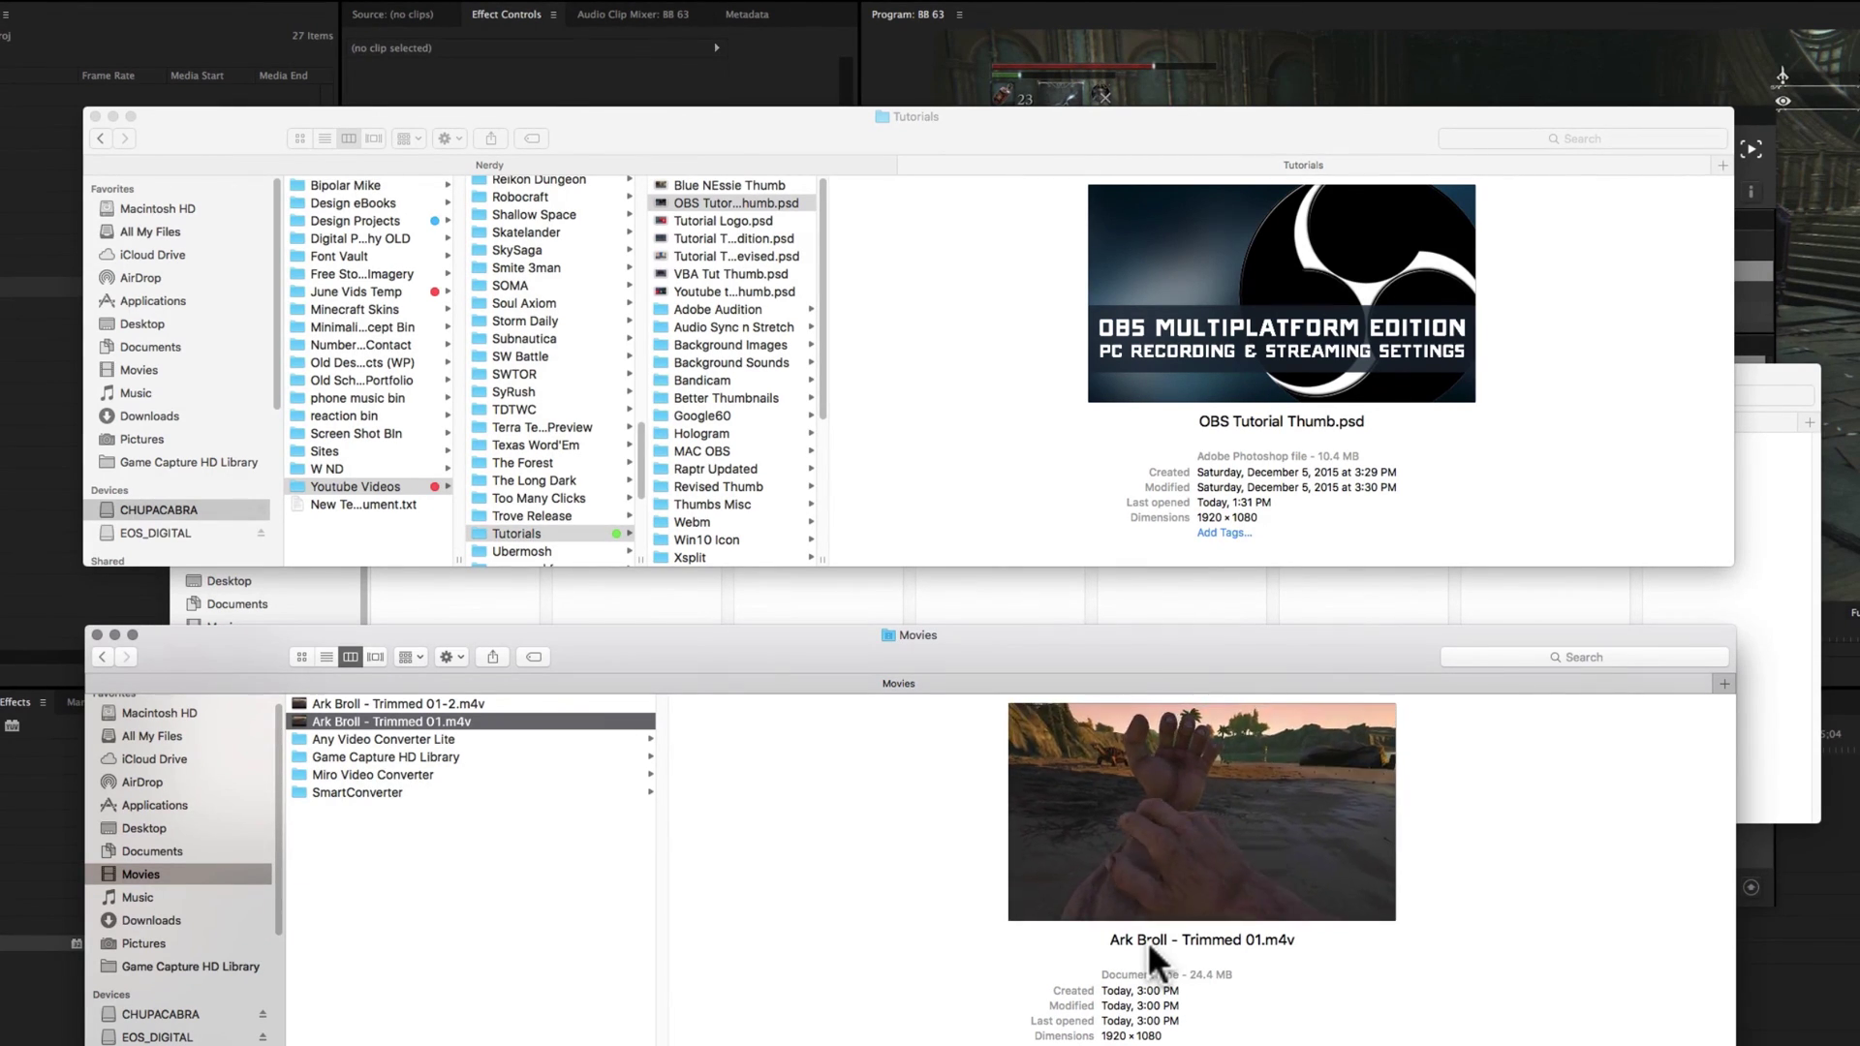
{"action": "left_click", "coordinate": [1193, 815]}
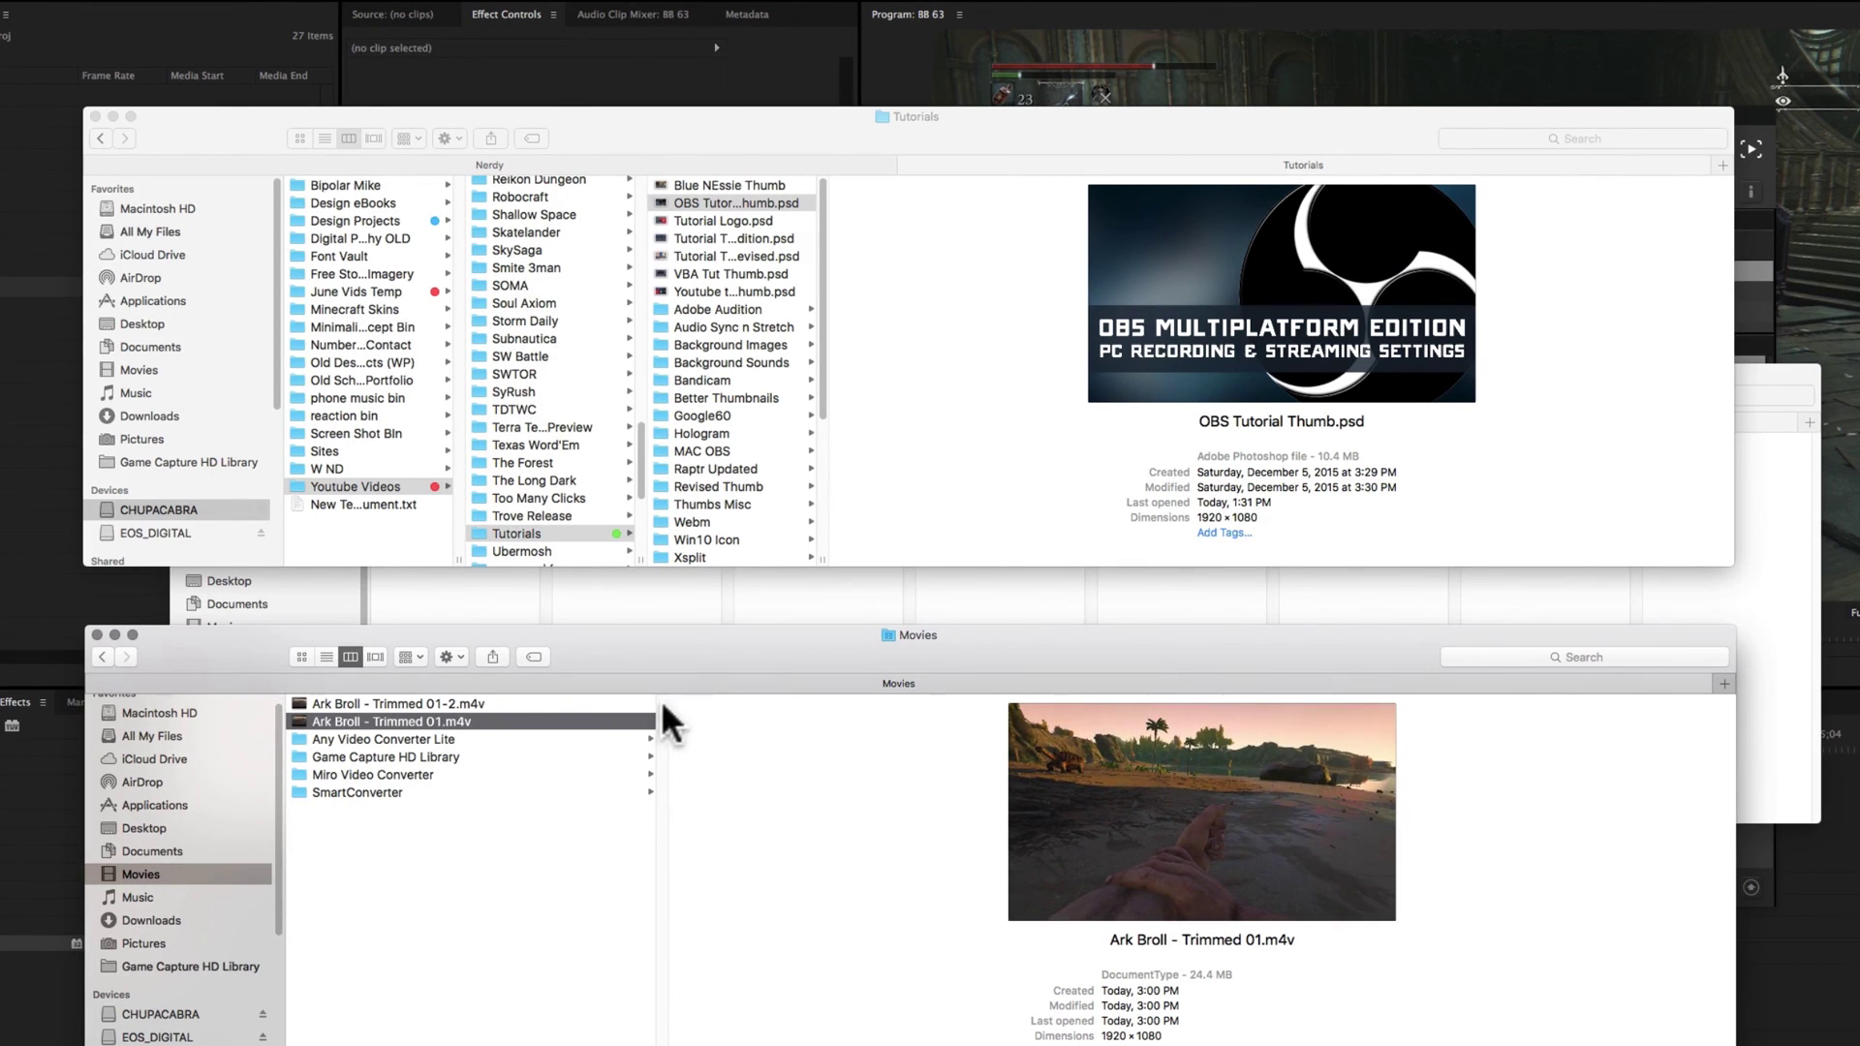
{"action": "left_click", "coordinate": [610, 703]}
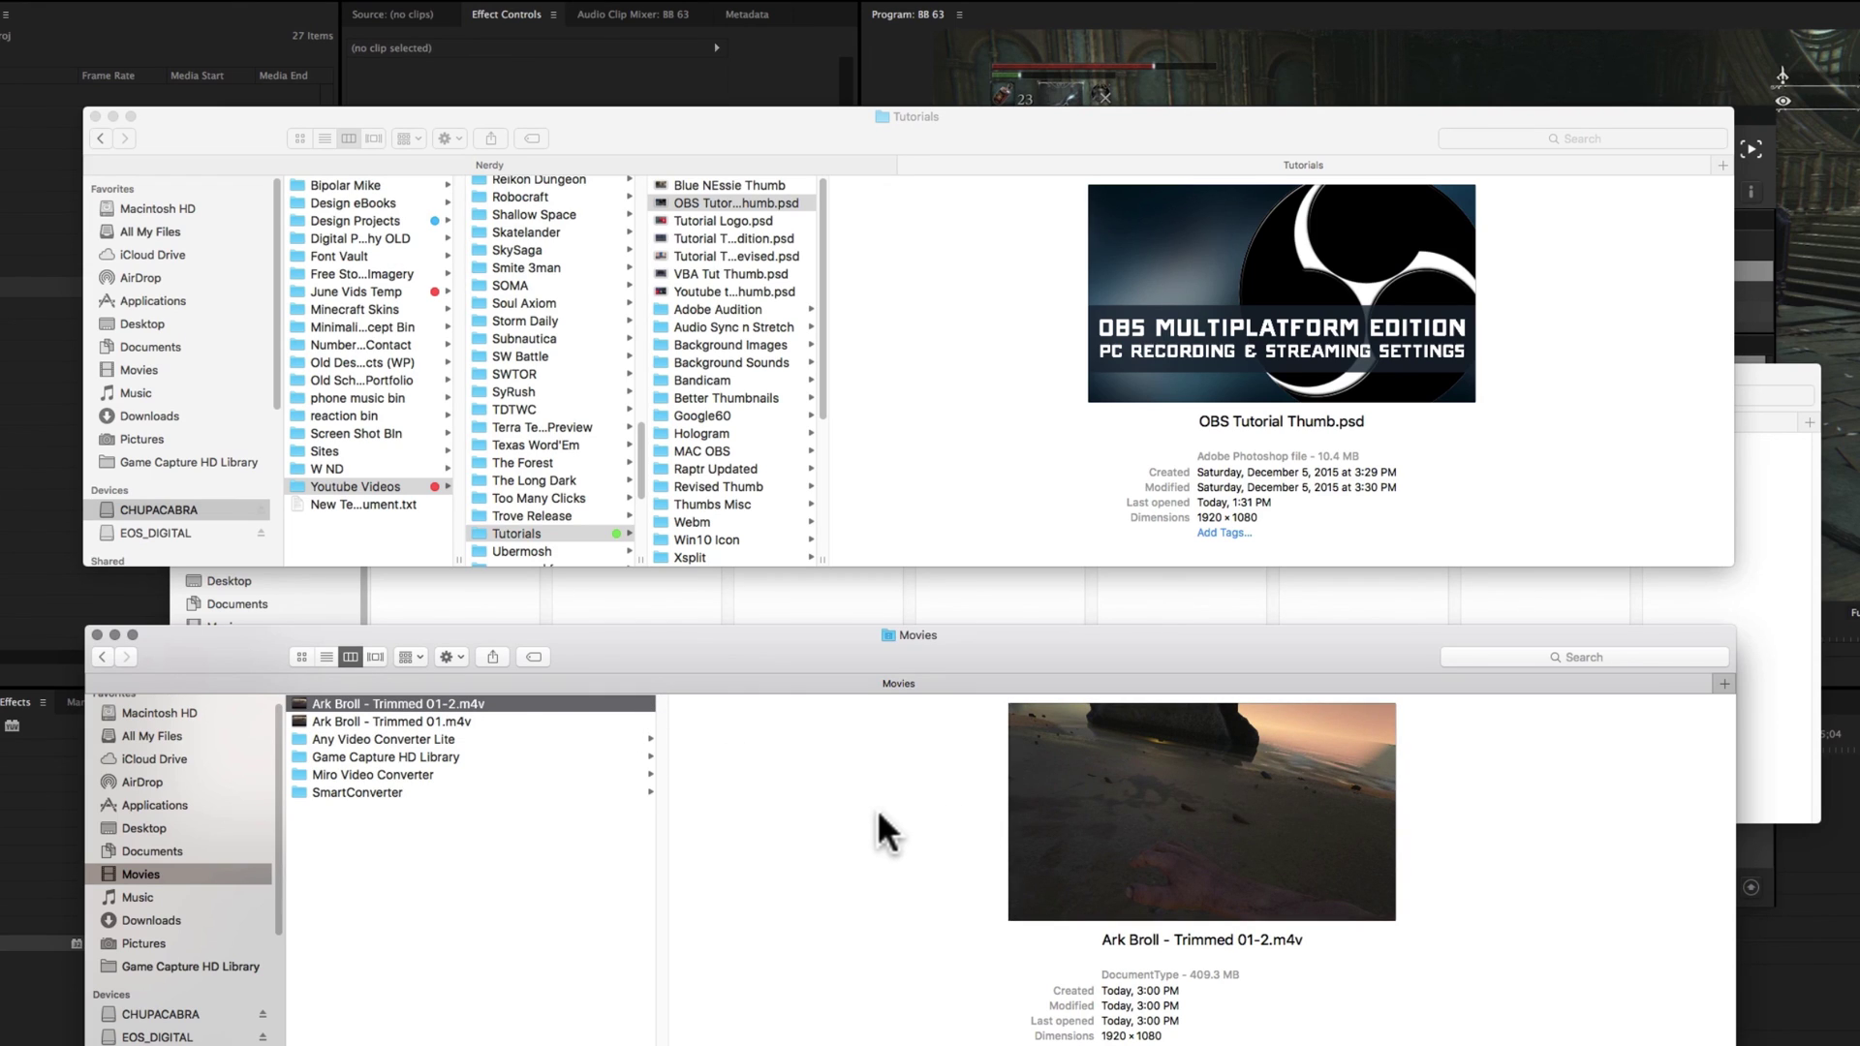
{"action": "left_click", "coordinate": [605, 721]}
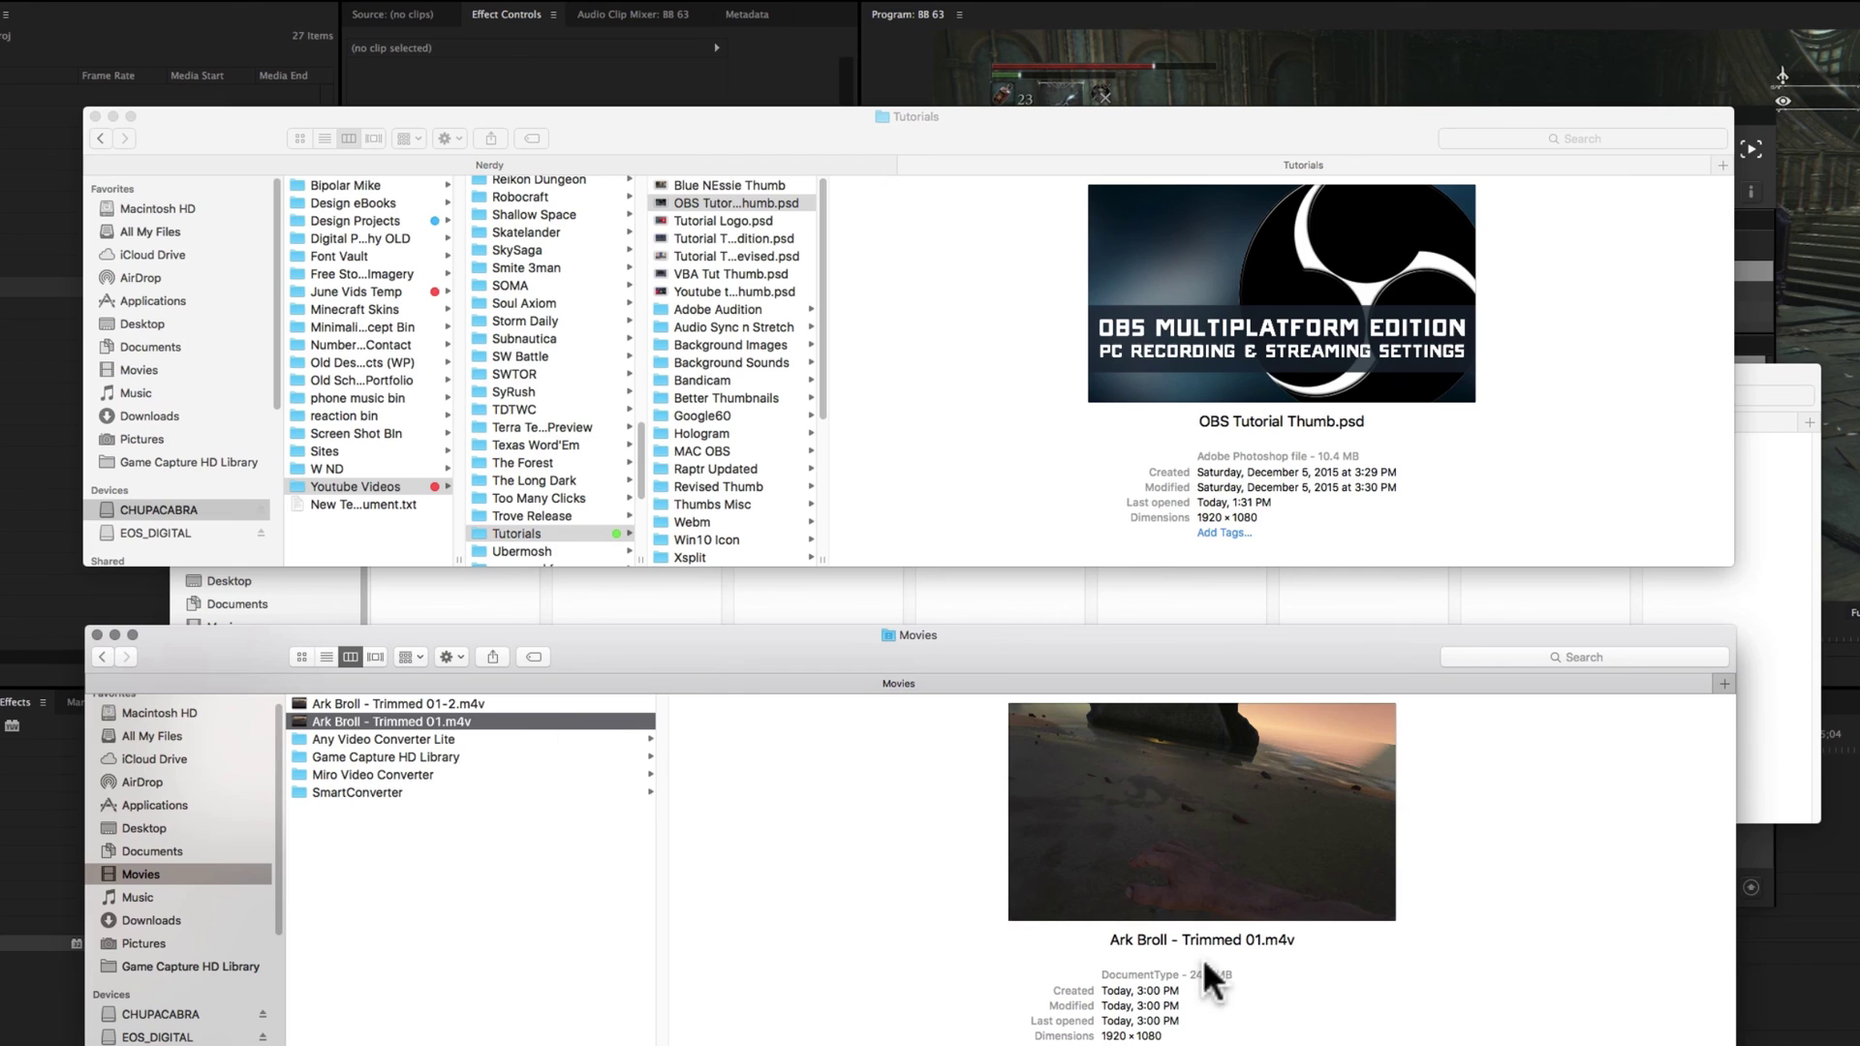
Inspect the exported Ark Broll - Trimmed 01-2.m4v in Finder, and return to Game Capture HD to compare Ark Broll with Ark Broll - Trimmed 01
{"action": "left_click", "coordinate": [441, 699]}
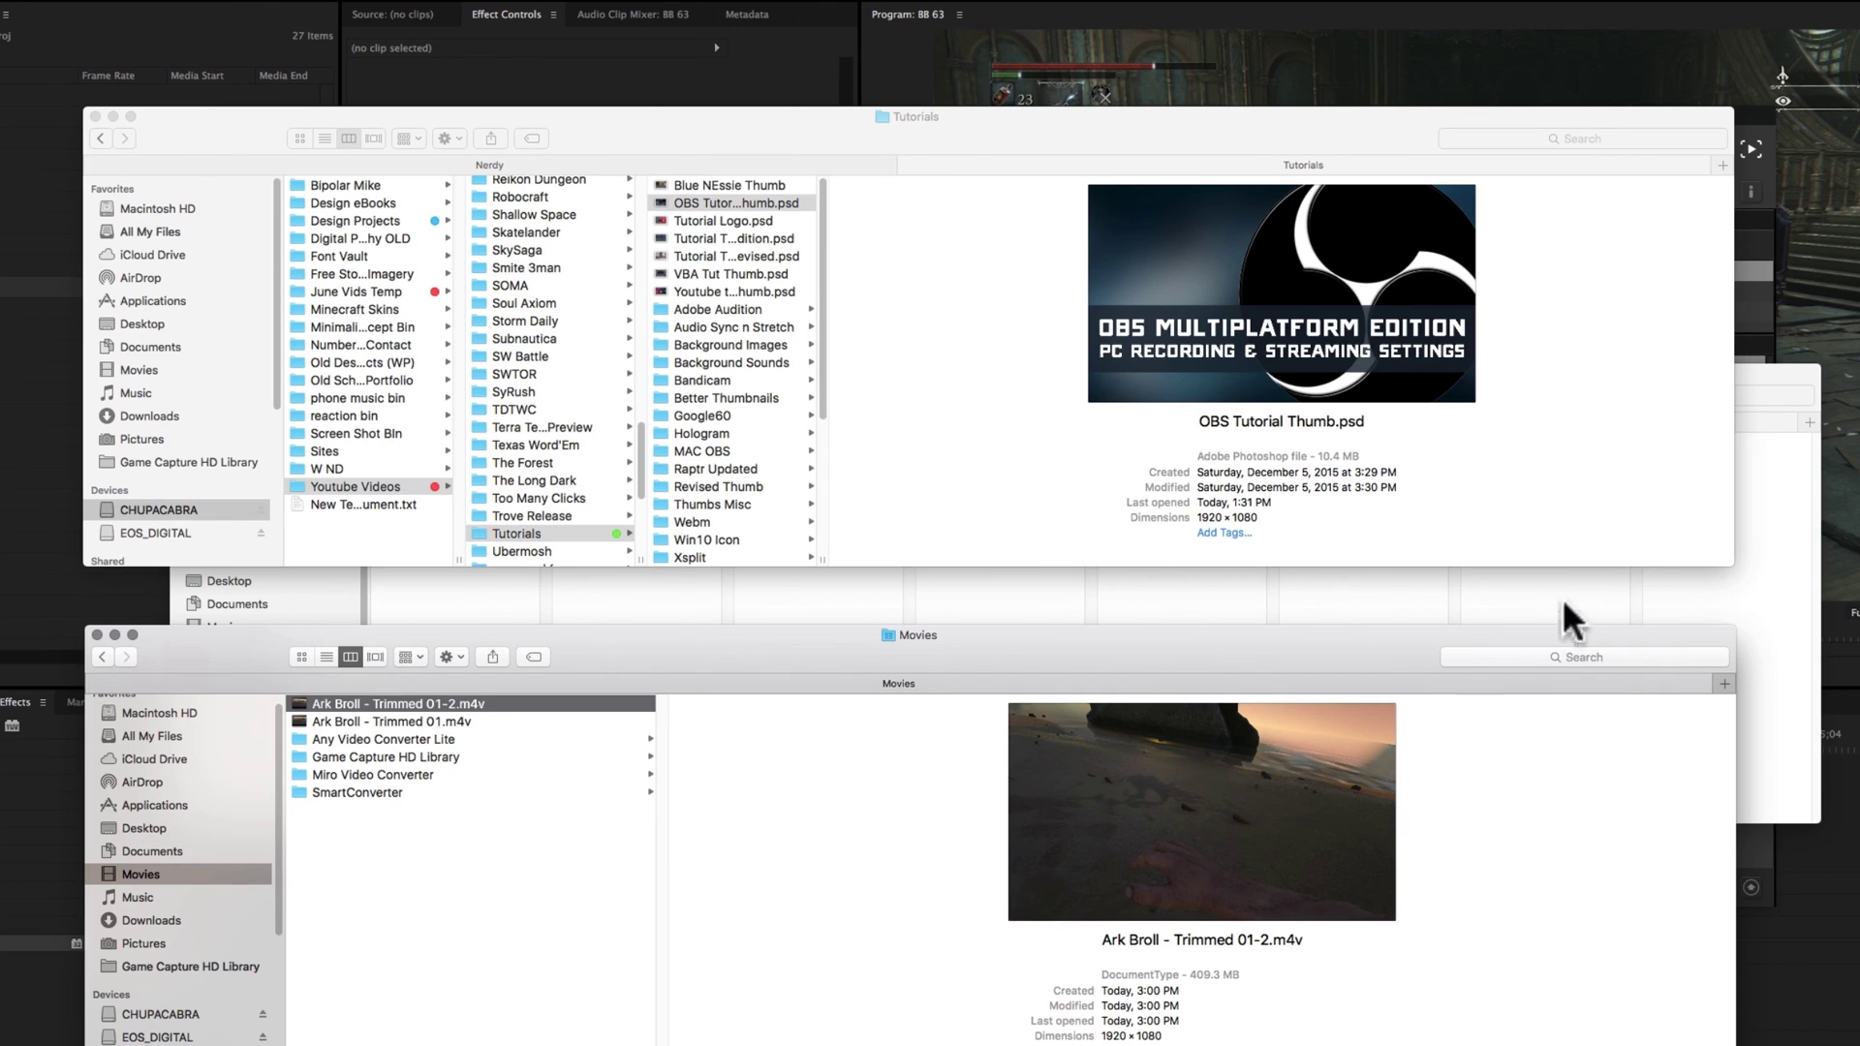
{"action": "left_click", "coordinate": [1769, 843]}
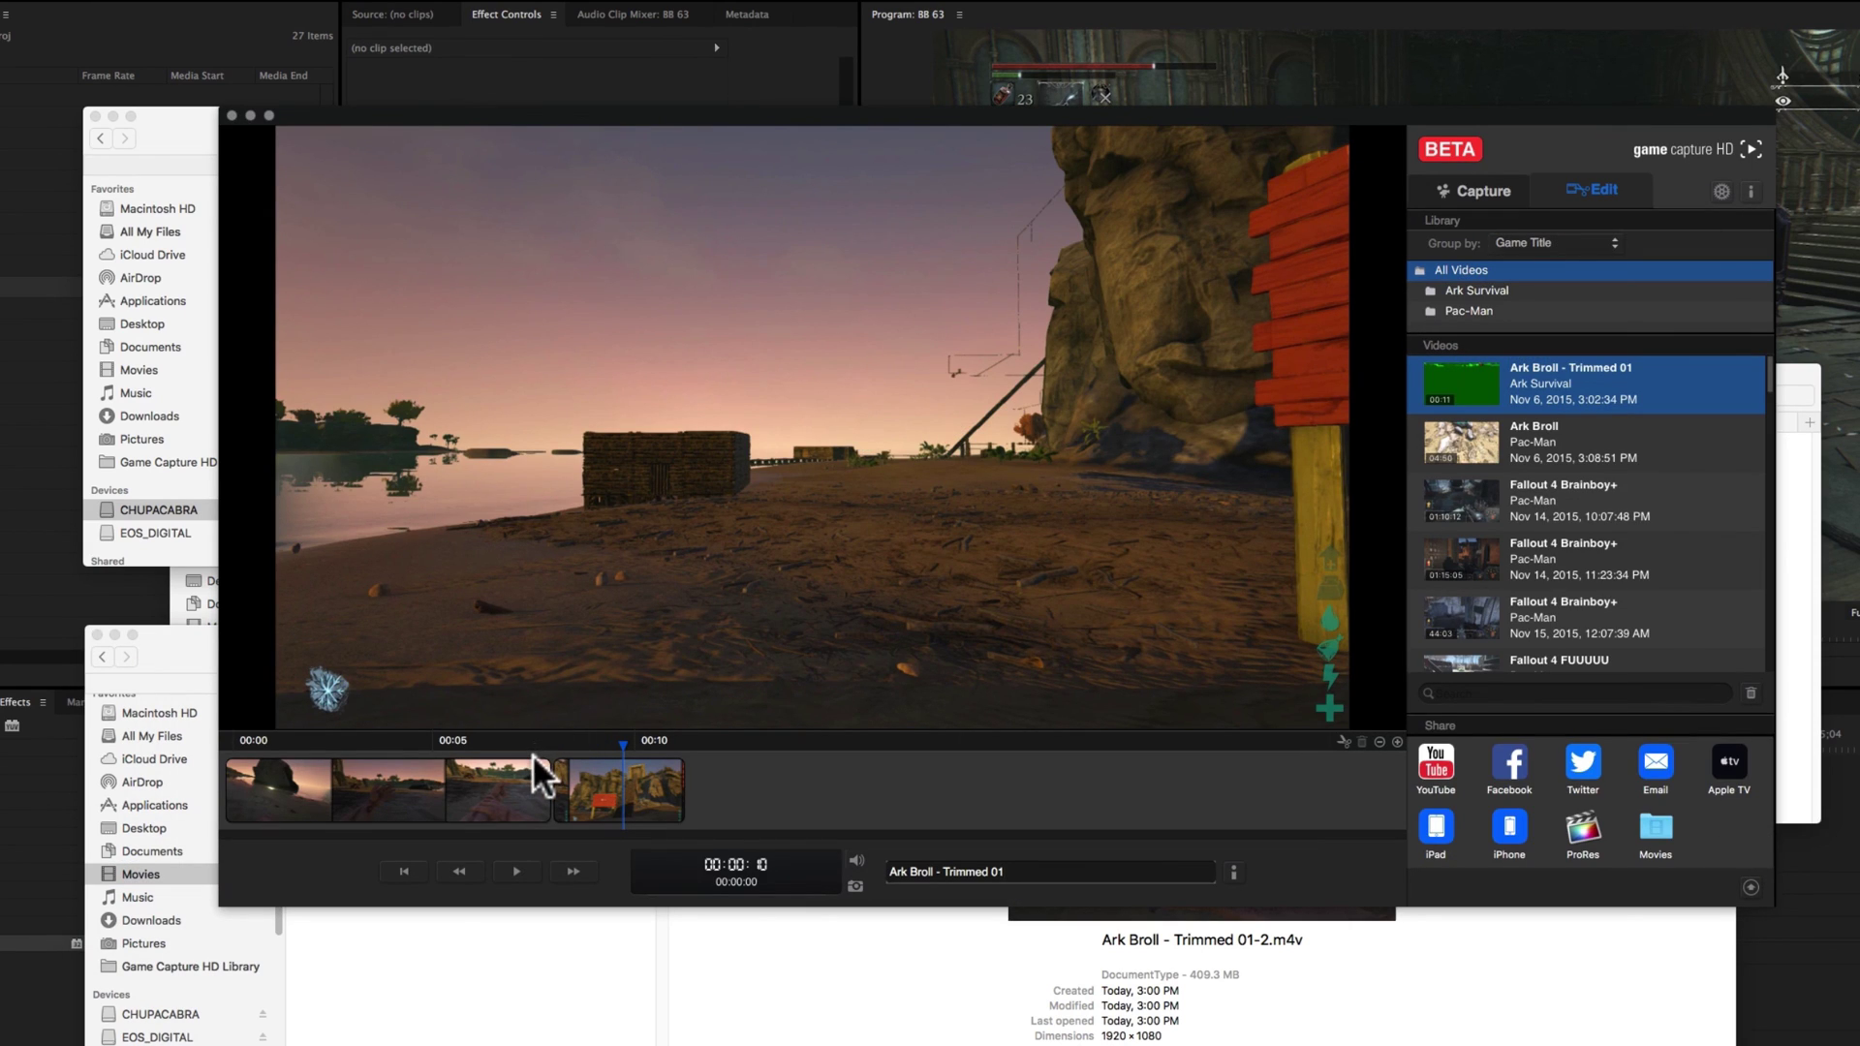
{"action": "left_click", "coordinate": [581, 790]}
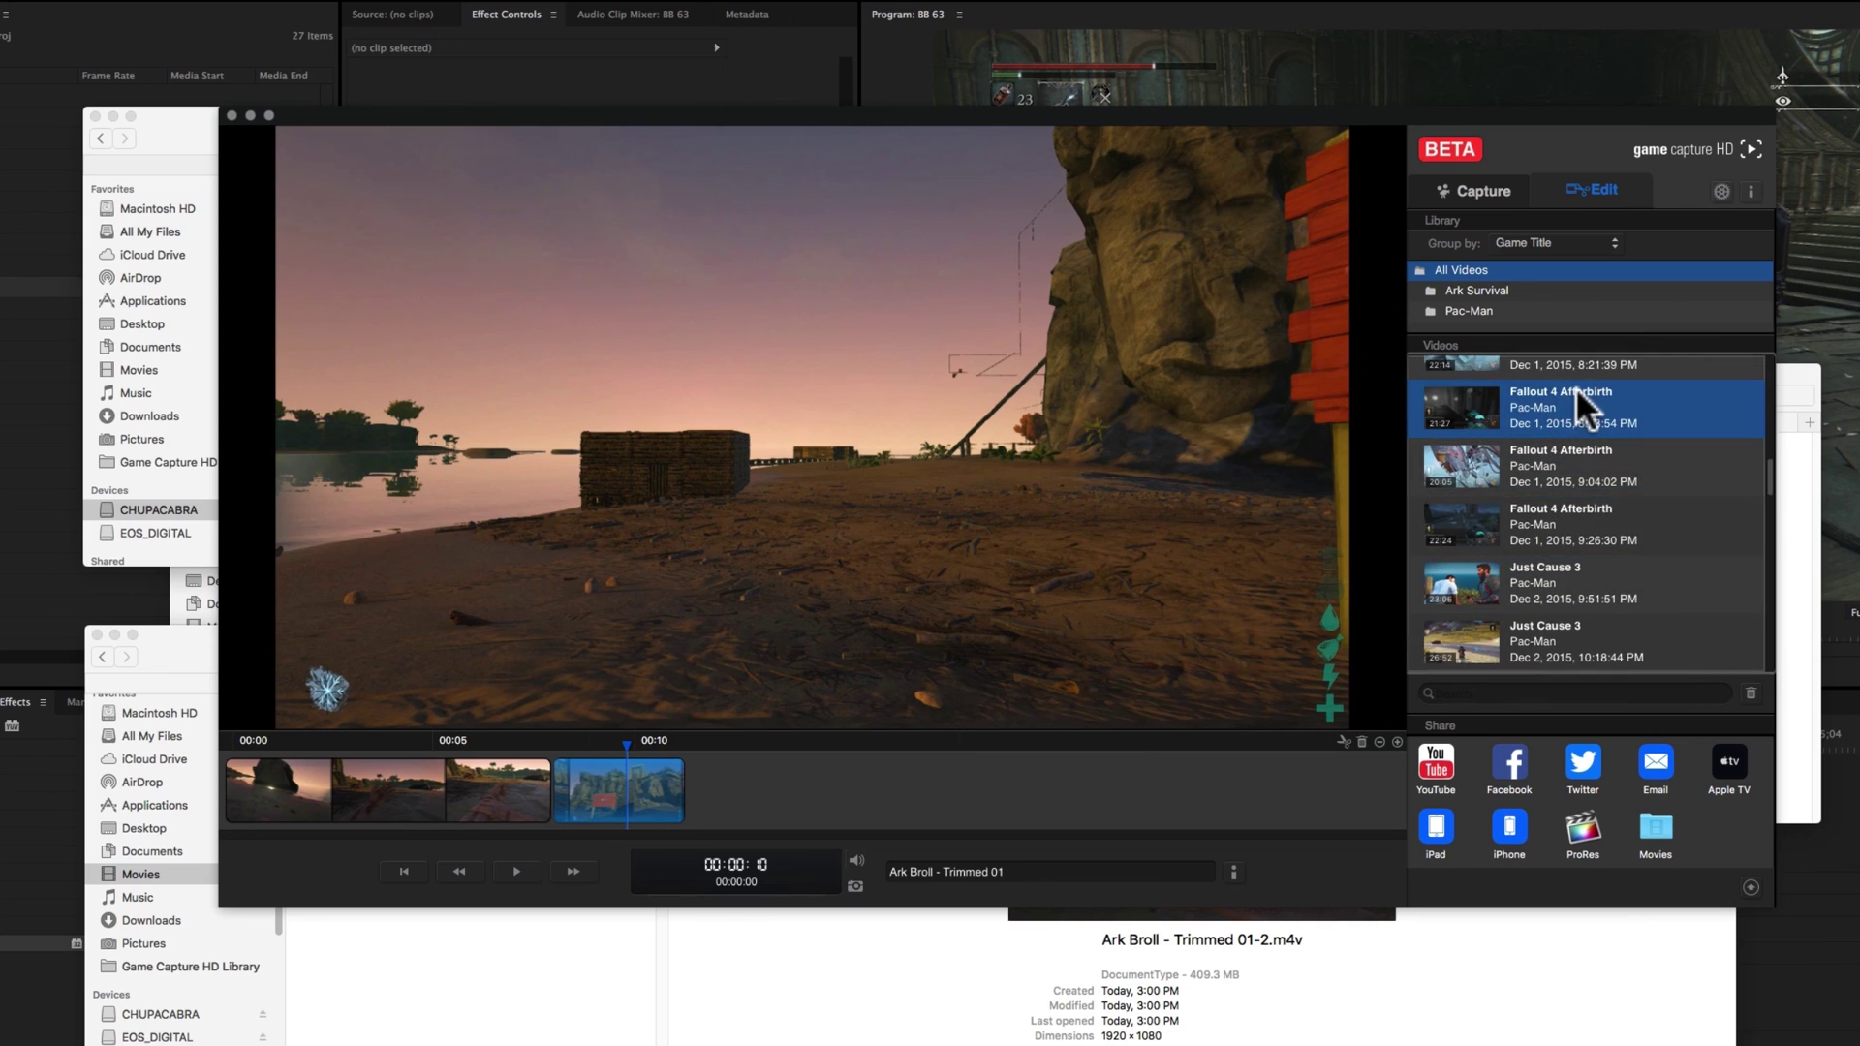
{"action": "left_click", "coordinate": [1532, 444]}
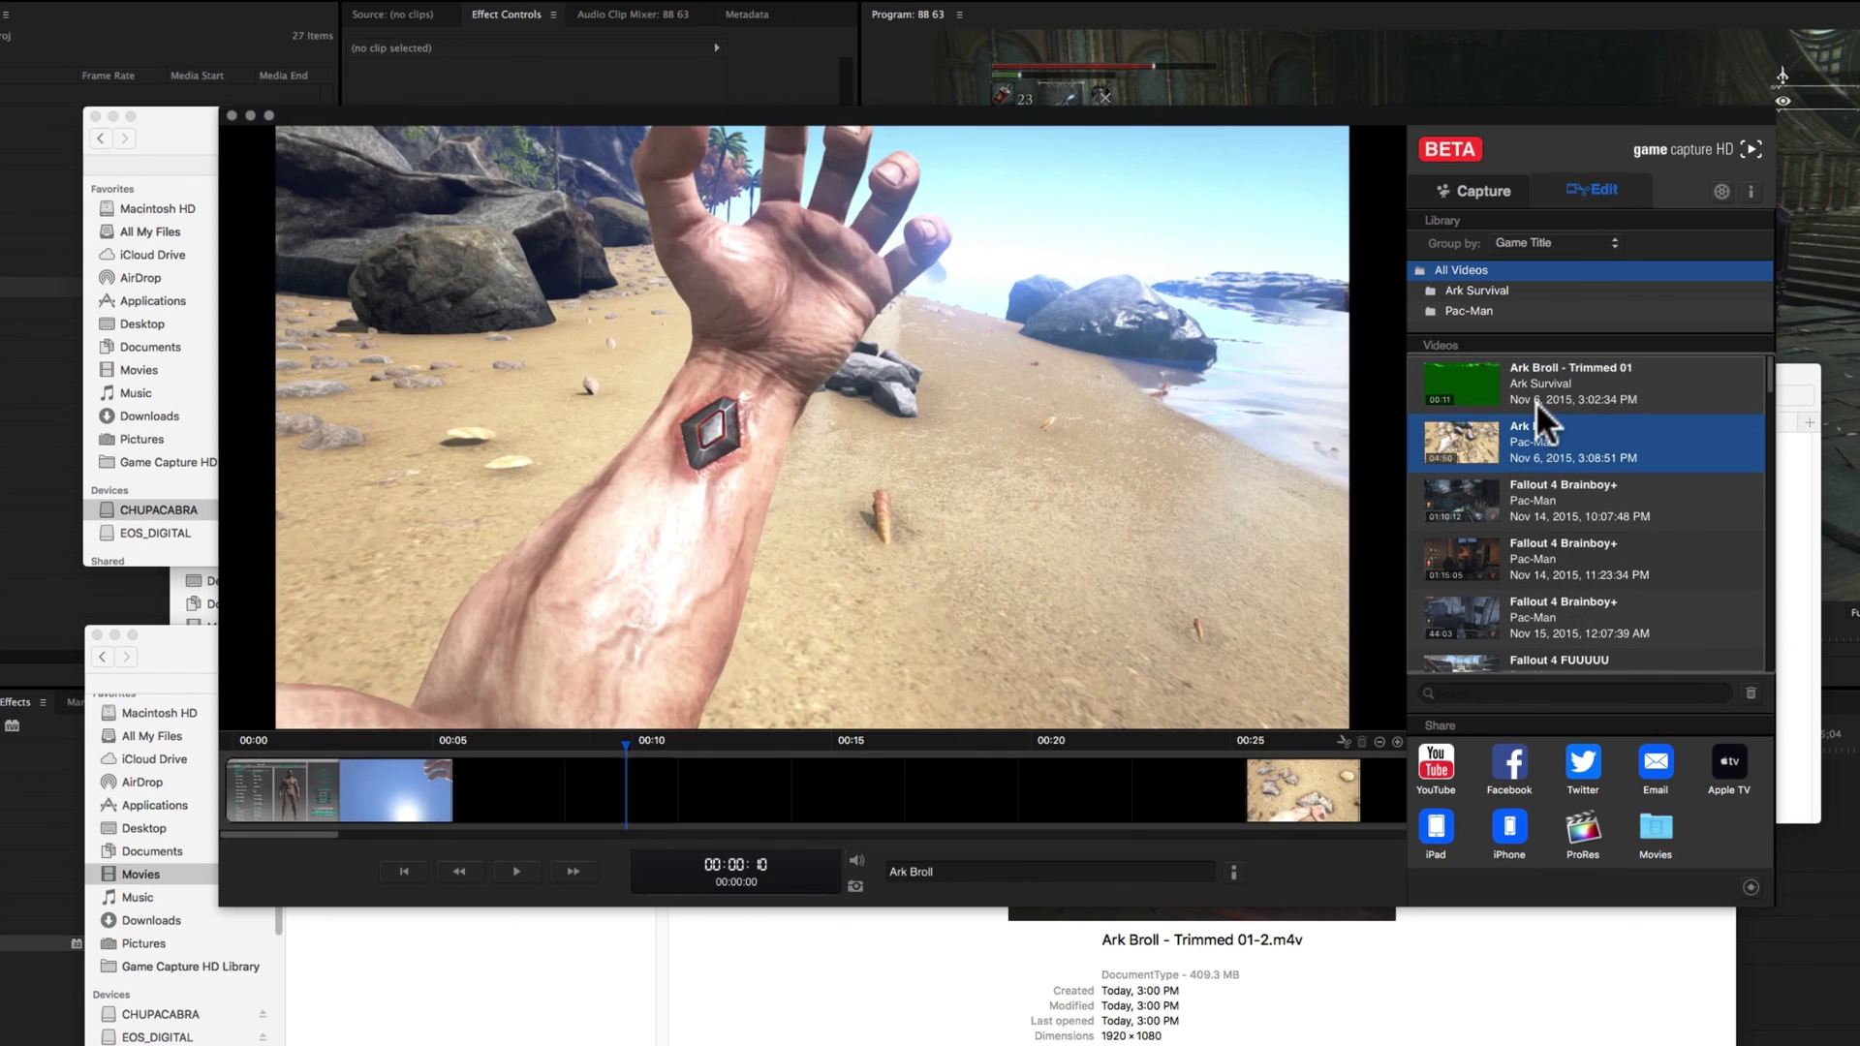
{"action": "left_click", "coordinate": [1536, 388]}
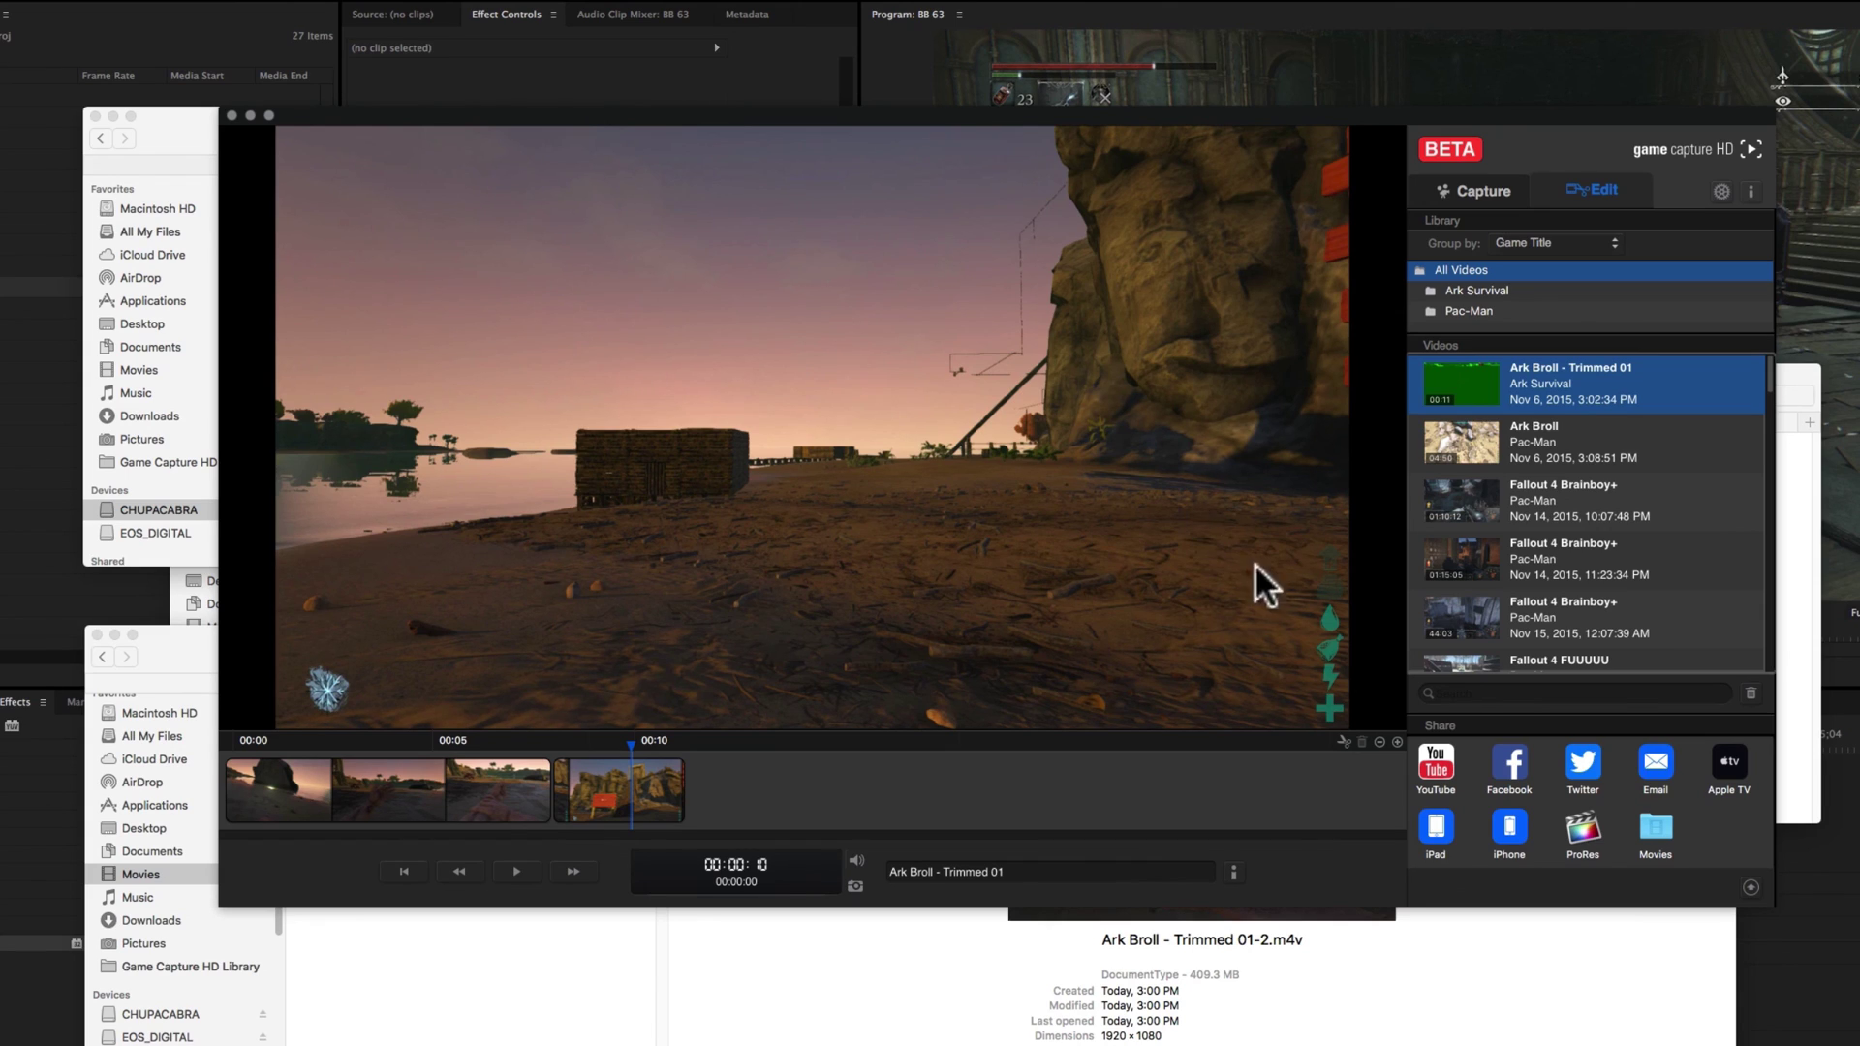
Load the Just Cause 3 recording of Dec 2, 2015, 10:45:14 PM, move the playhead to about 17 seconds, and show its full timeline
{"action": "scroll", "coordinate": [1629, 434], "scroll_direction": "down", "scroll_amount": 10}
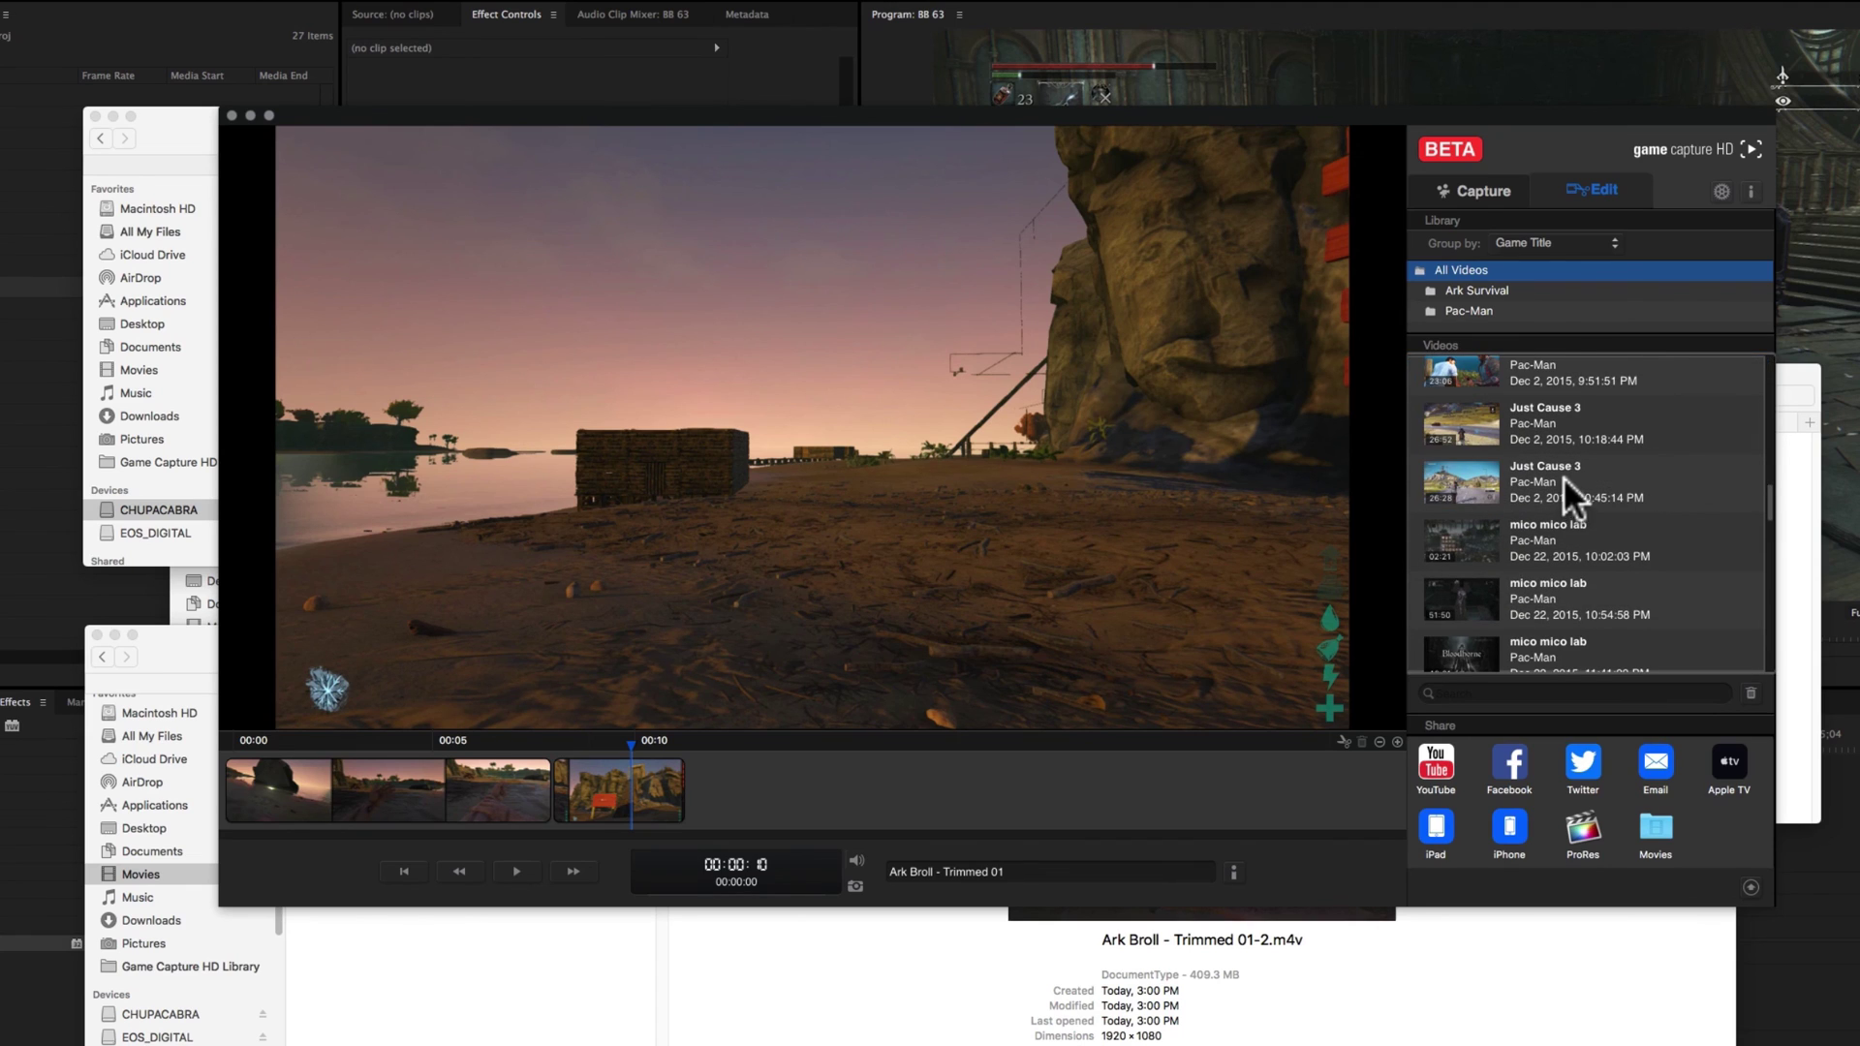
{"action": "scroll", "coordinate": [1583, 438], "scroll_direction": "up", "scroll_amount": 1}
{"action": "left_click", "coordinate": [1576, 551]}
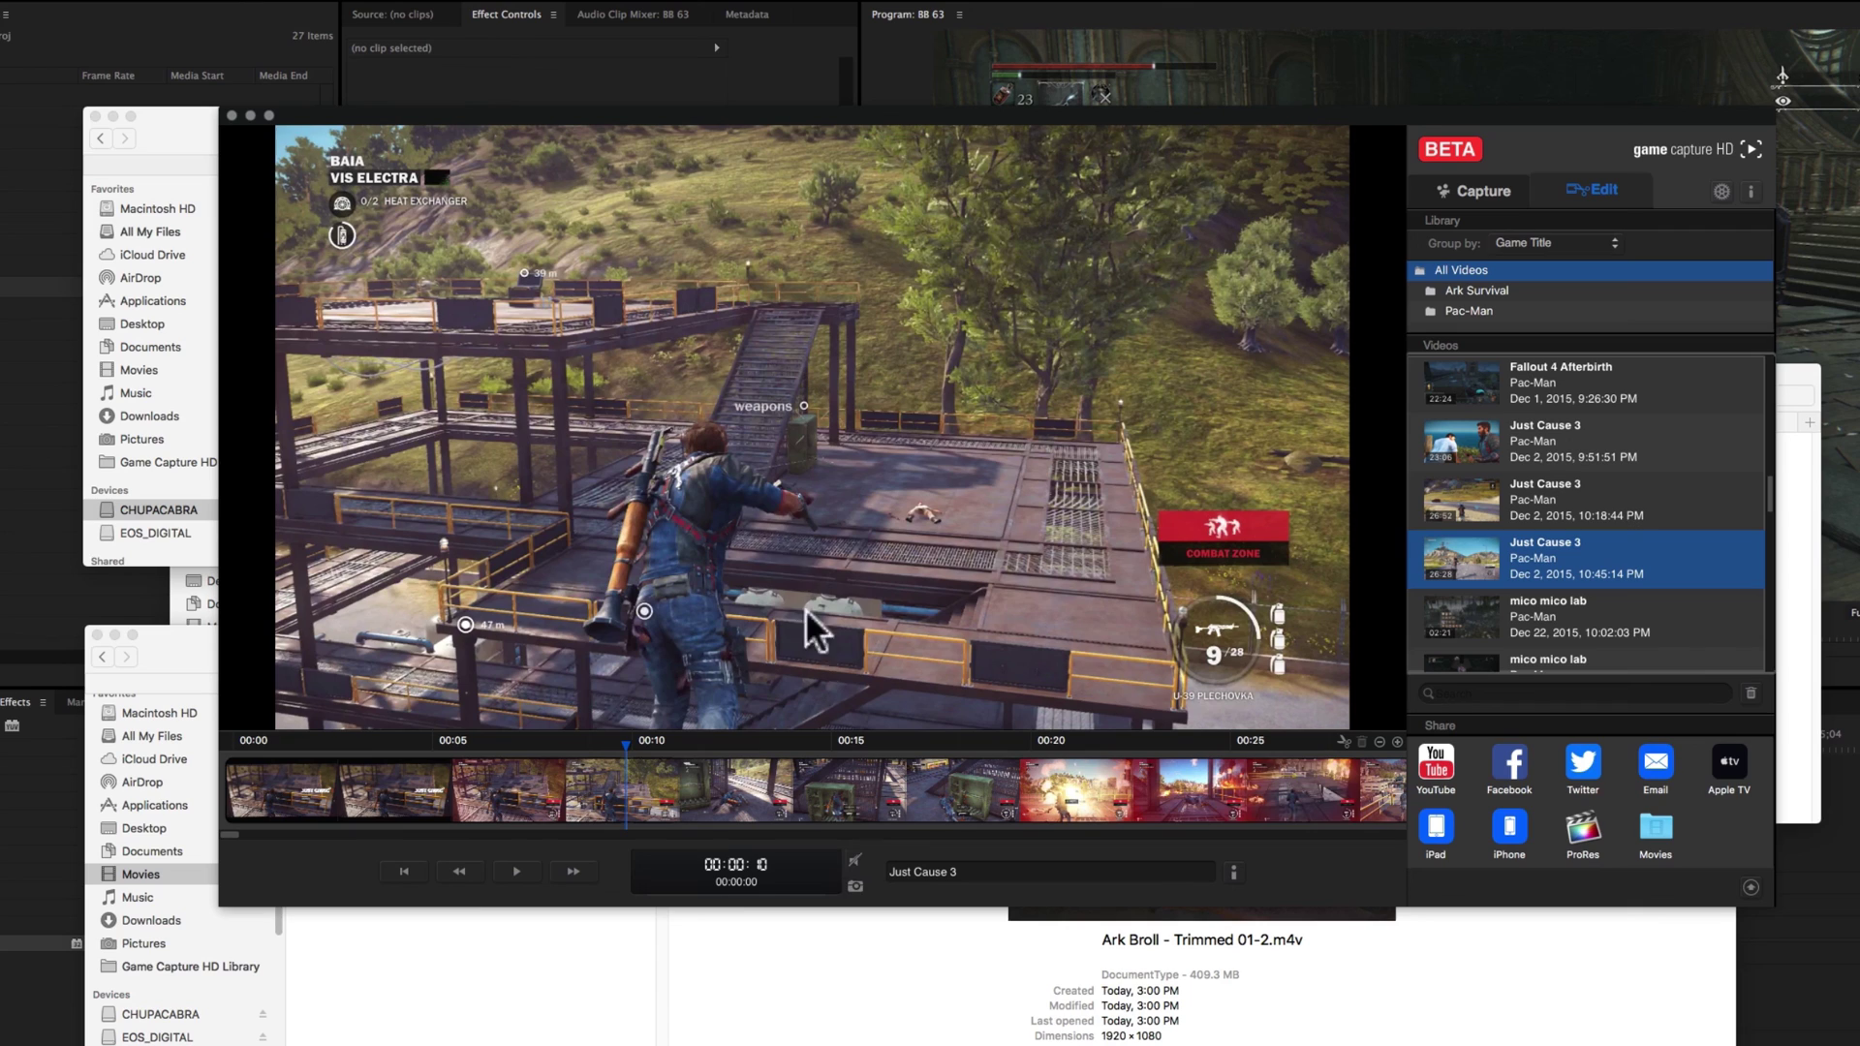
{"action": "left_click", "coordinate": [912, 746]}
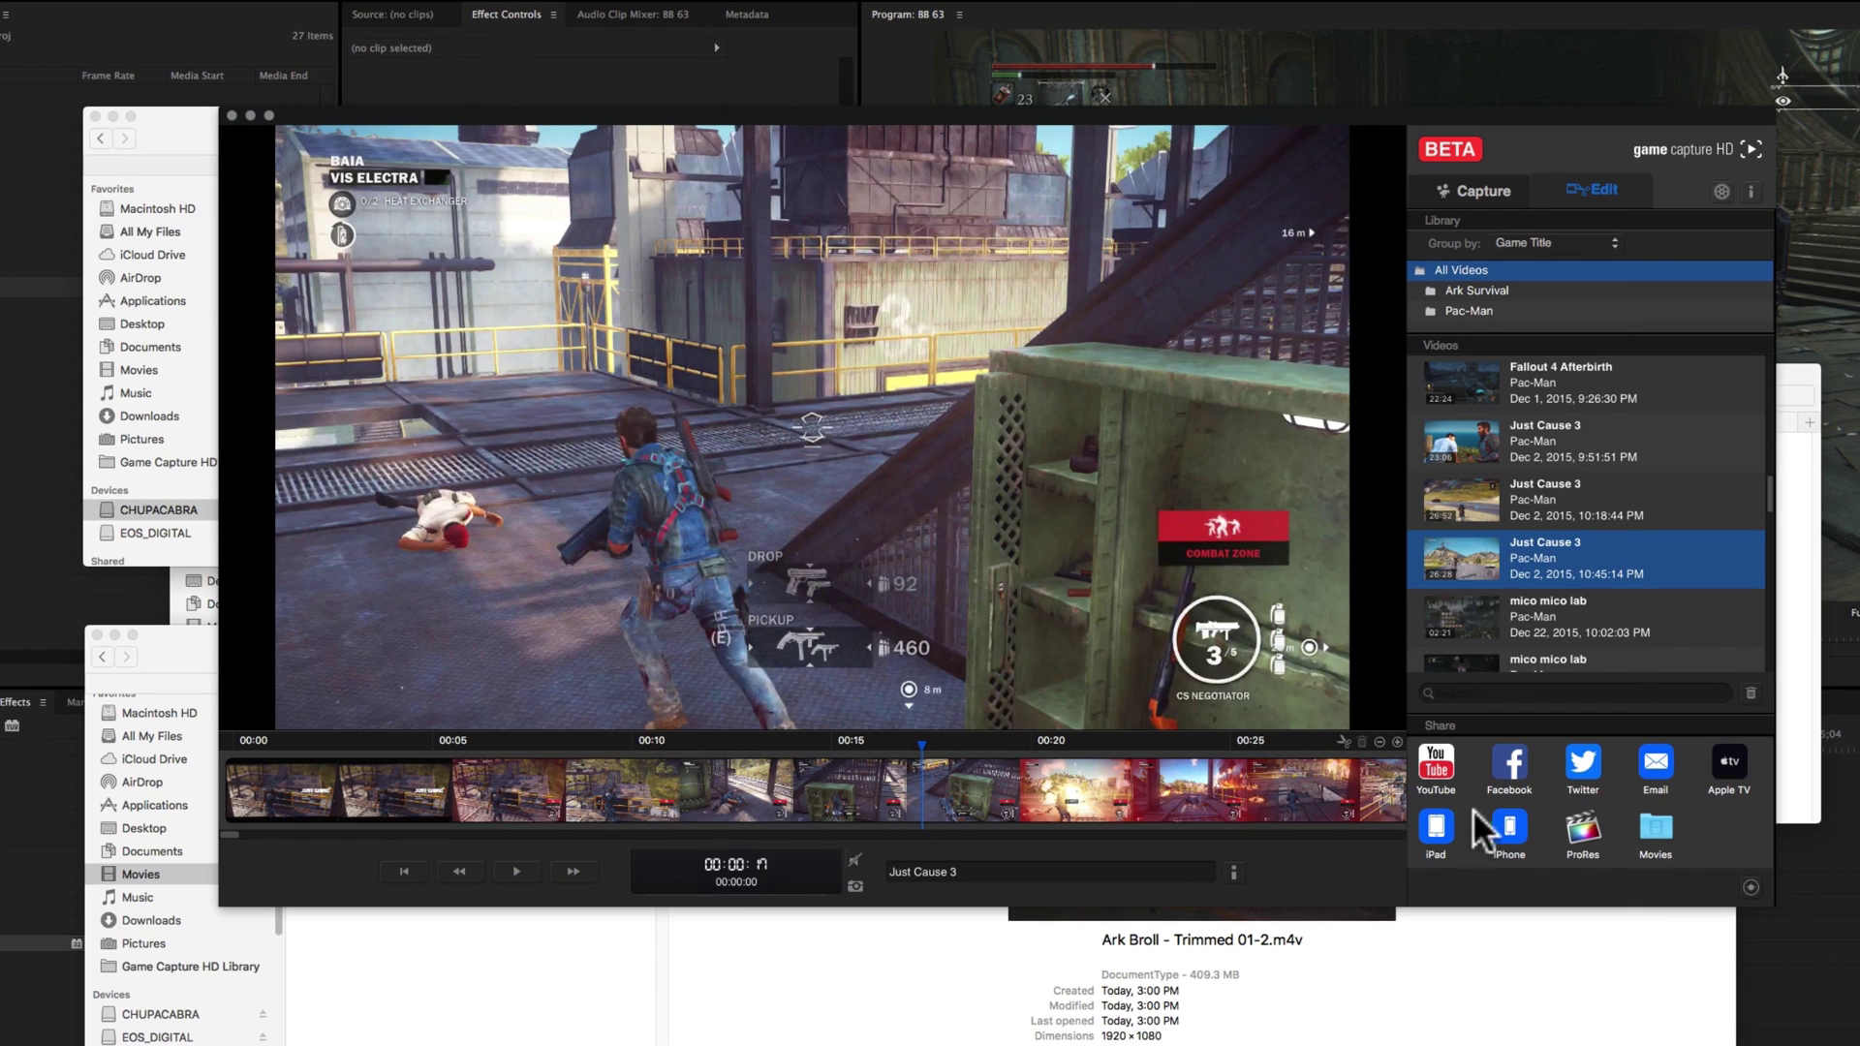
{"action": "left_click", "coordinate": [1376, 735]}
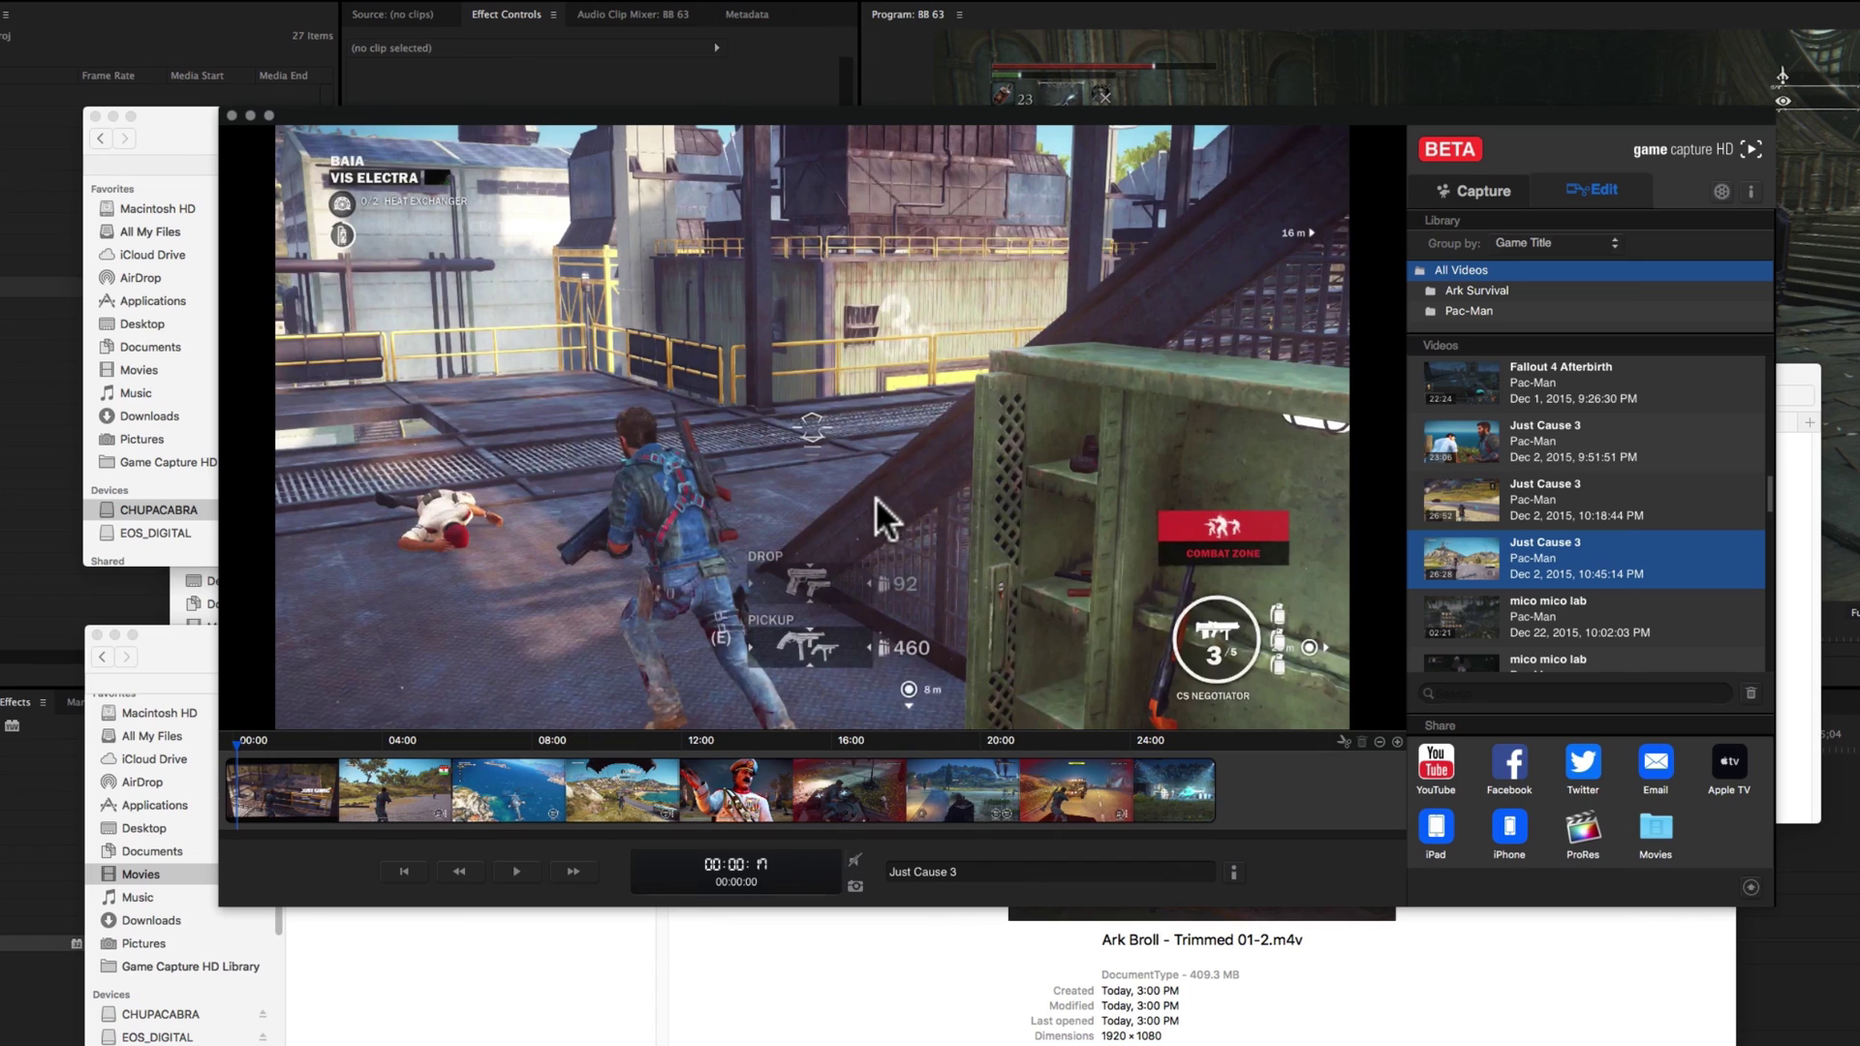
Review and close the recording and sharing preferences, and show and hide the Sharing progress list
{"action": "left_click", "coordinate": [1719, 191]}
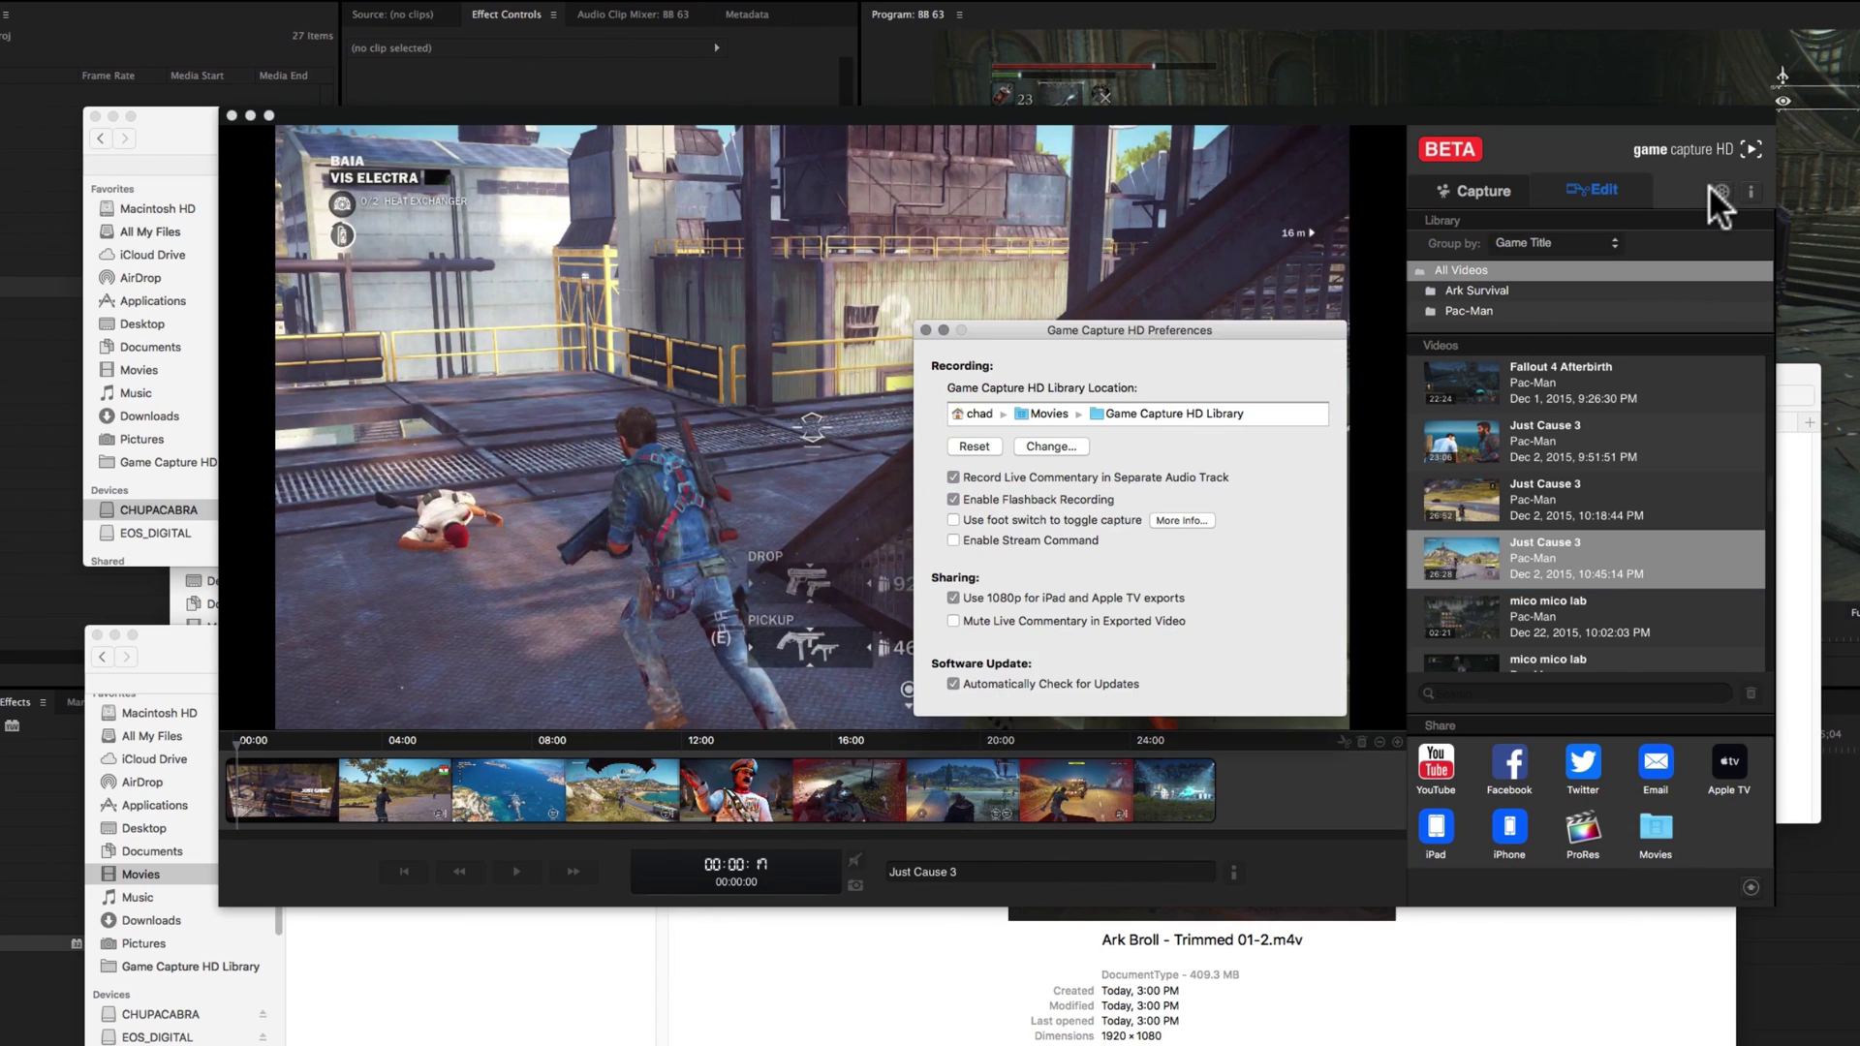
{"action": "left_click", "coordinate": [925, 330]}
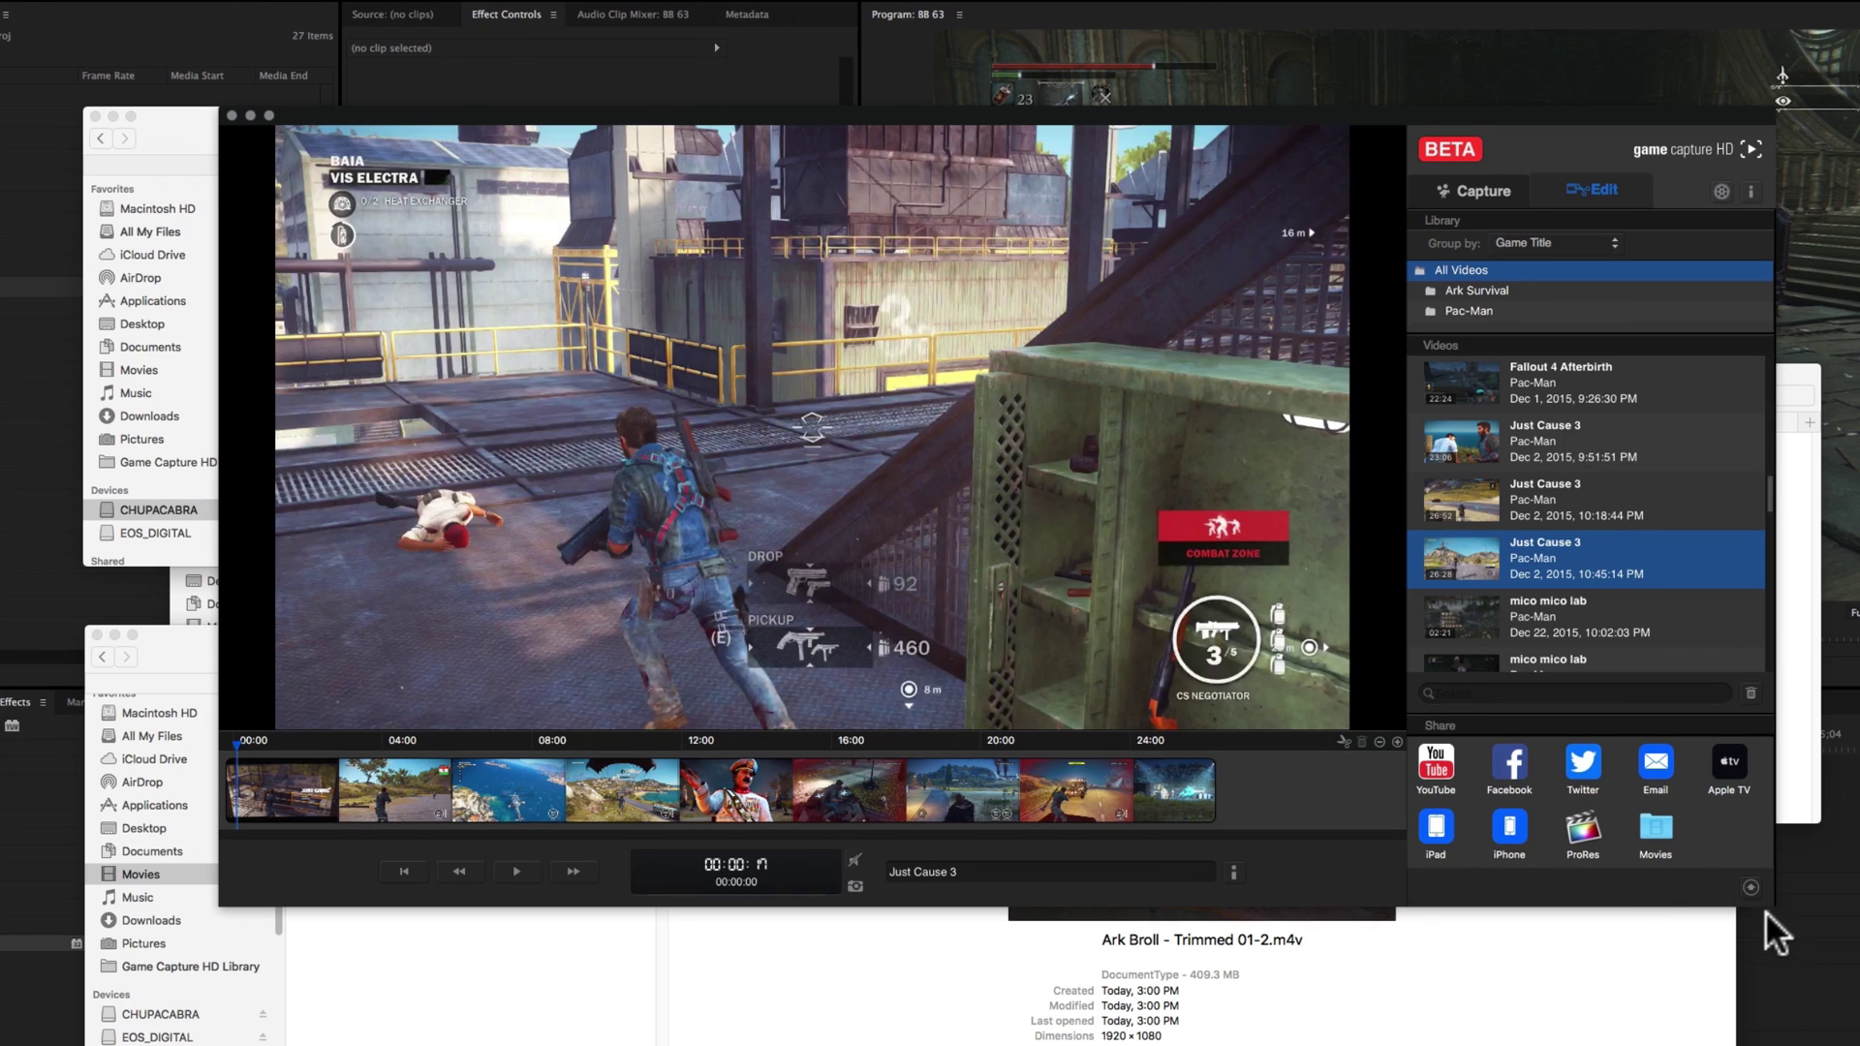
{"action": "left_click", "coordinate": [1751, 886]}
{"action": "left_click", "coordinate": [1751, 887]}
{"action": "left_click", "coordinate": [1751, 886]}
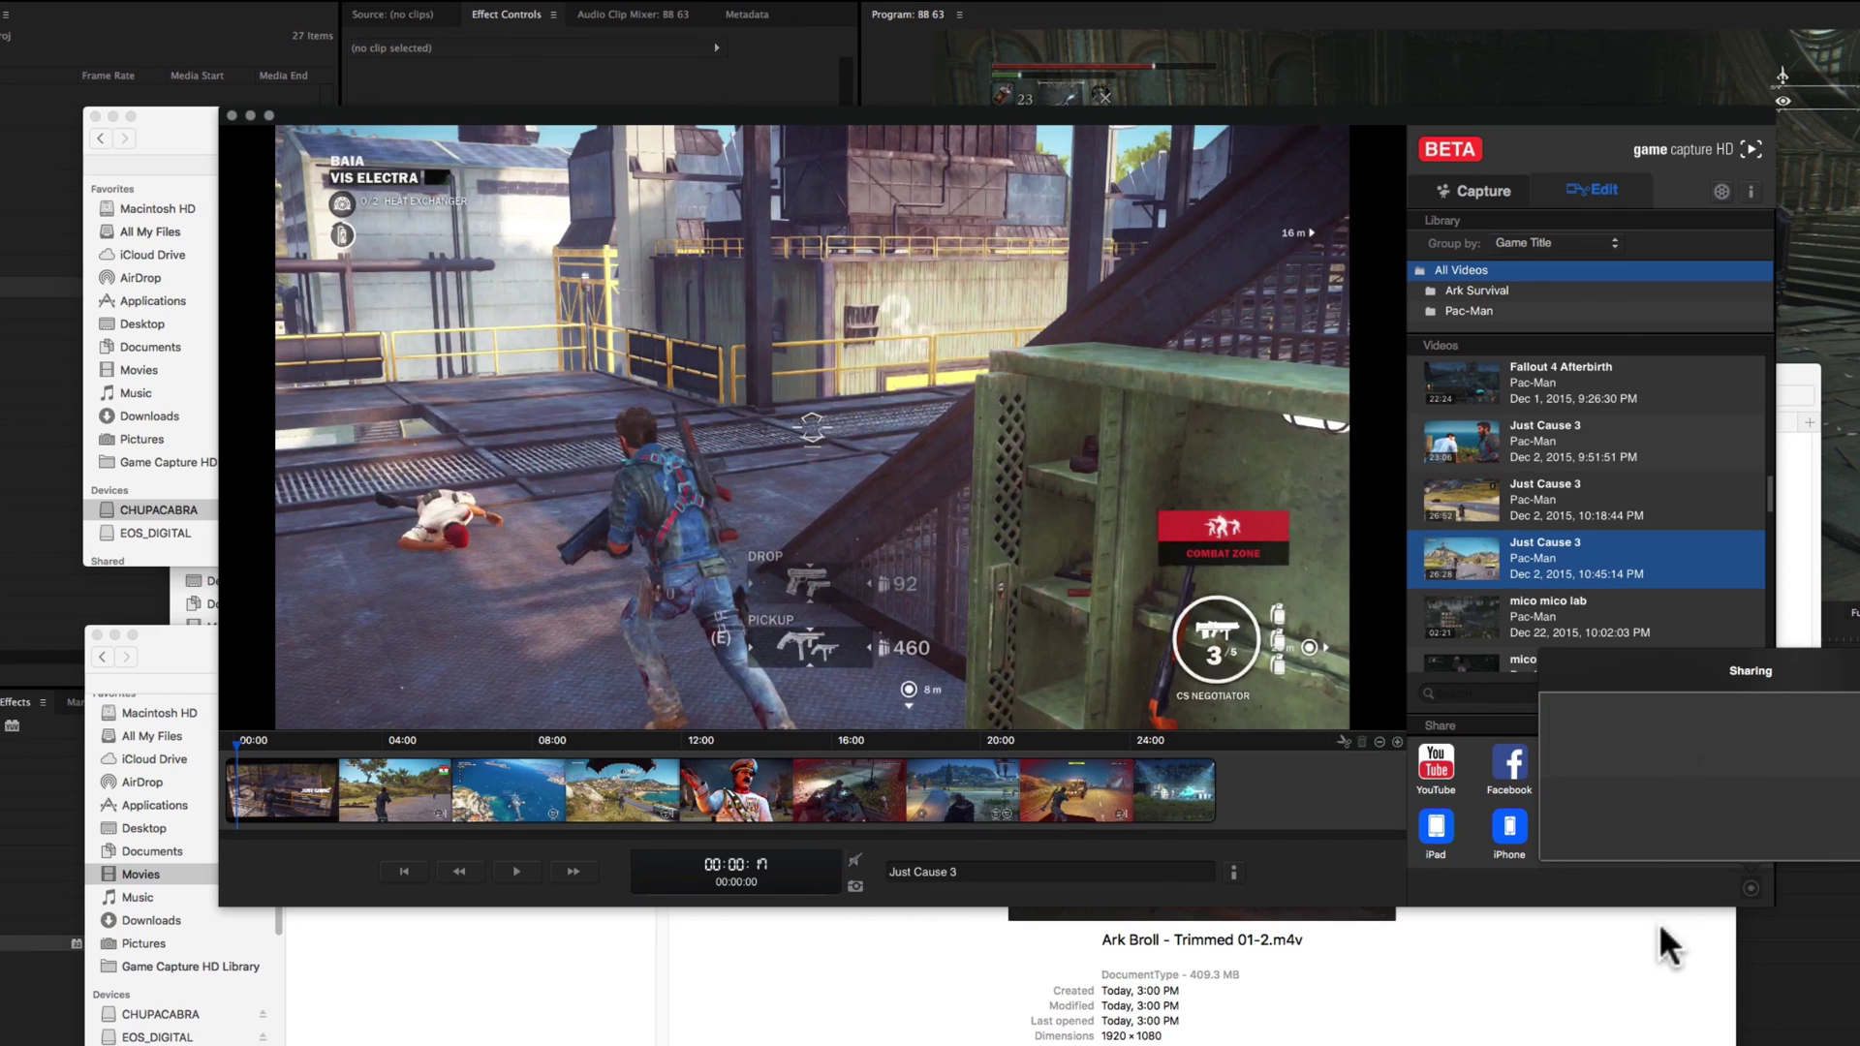
{"action": "left_click", "coordinate": [1750, 883]}
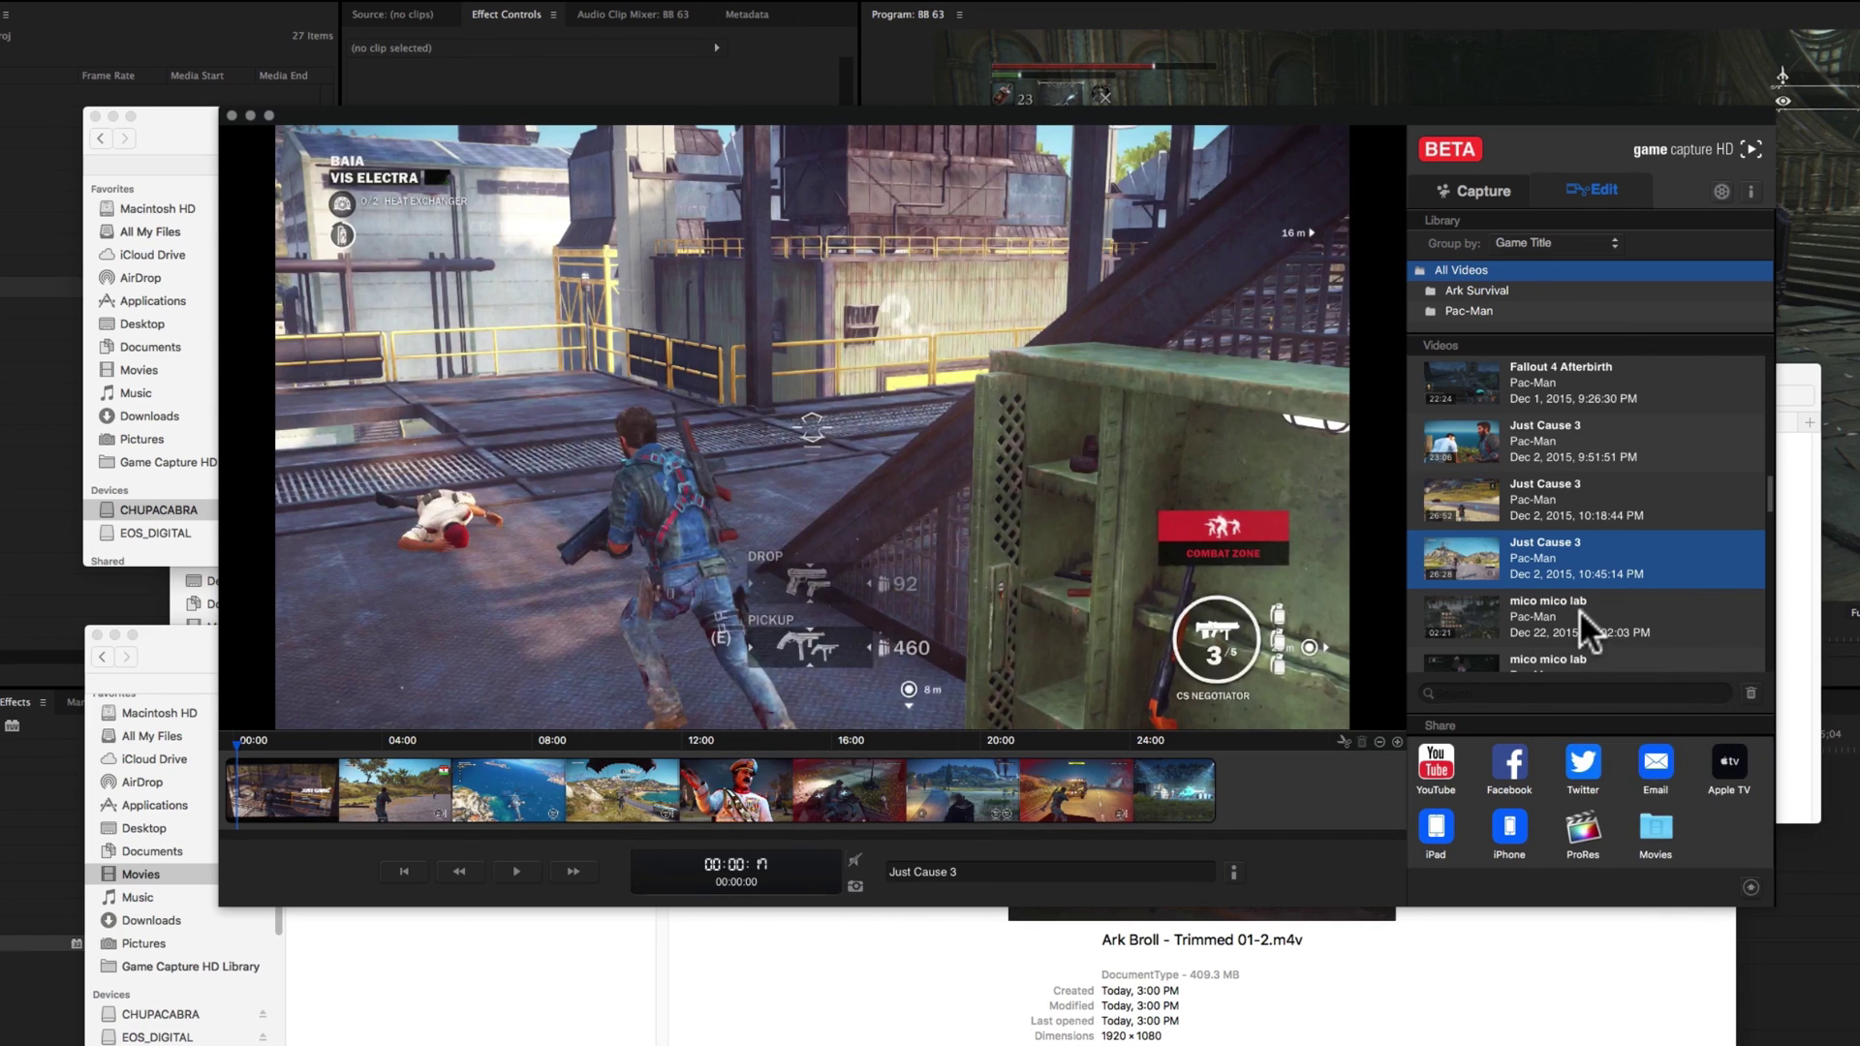
Load the Ark Broll - Trimmed 01 clip from the video library again
{"action": "scroll", "coordinate": [1595, 431], "scroll_direction": "up", "scroll_amount": 5}
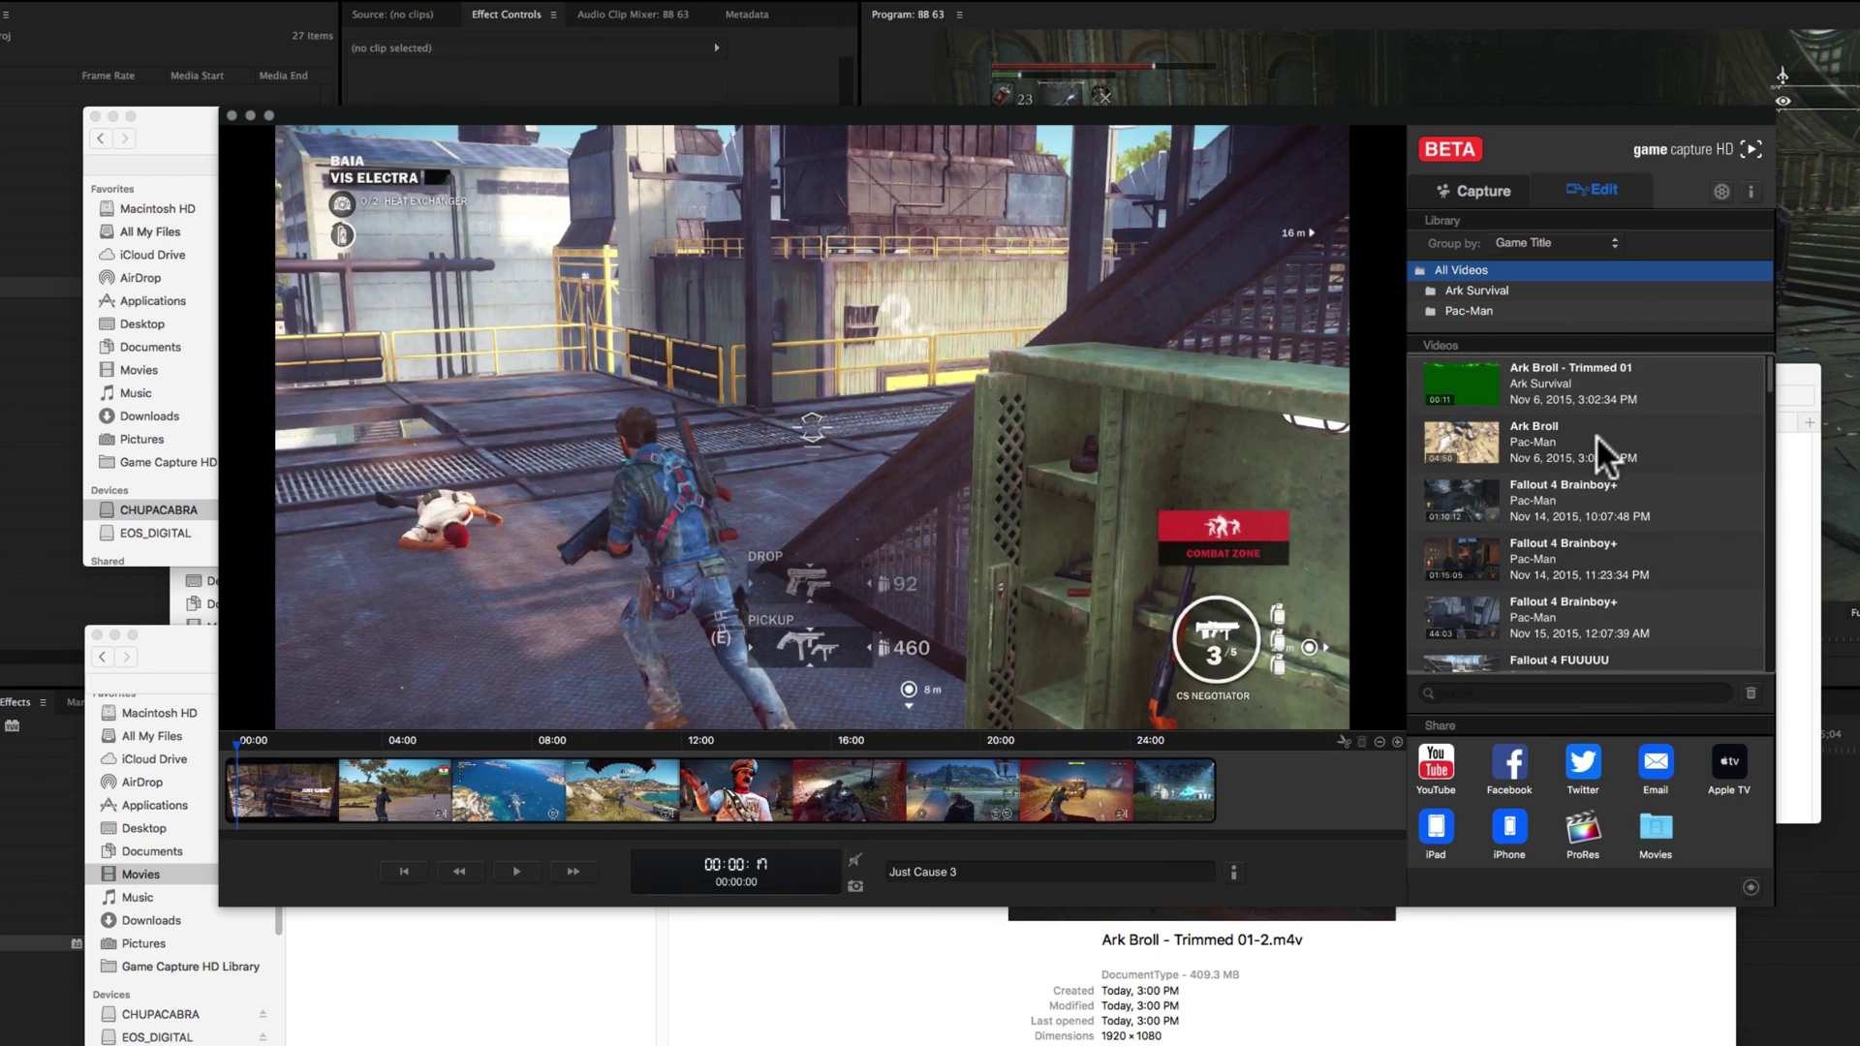
{"action": "left_click", "coordinate": [1595, 433]}
{"action": "left_click", "coordinate": [1600, 373]}
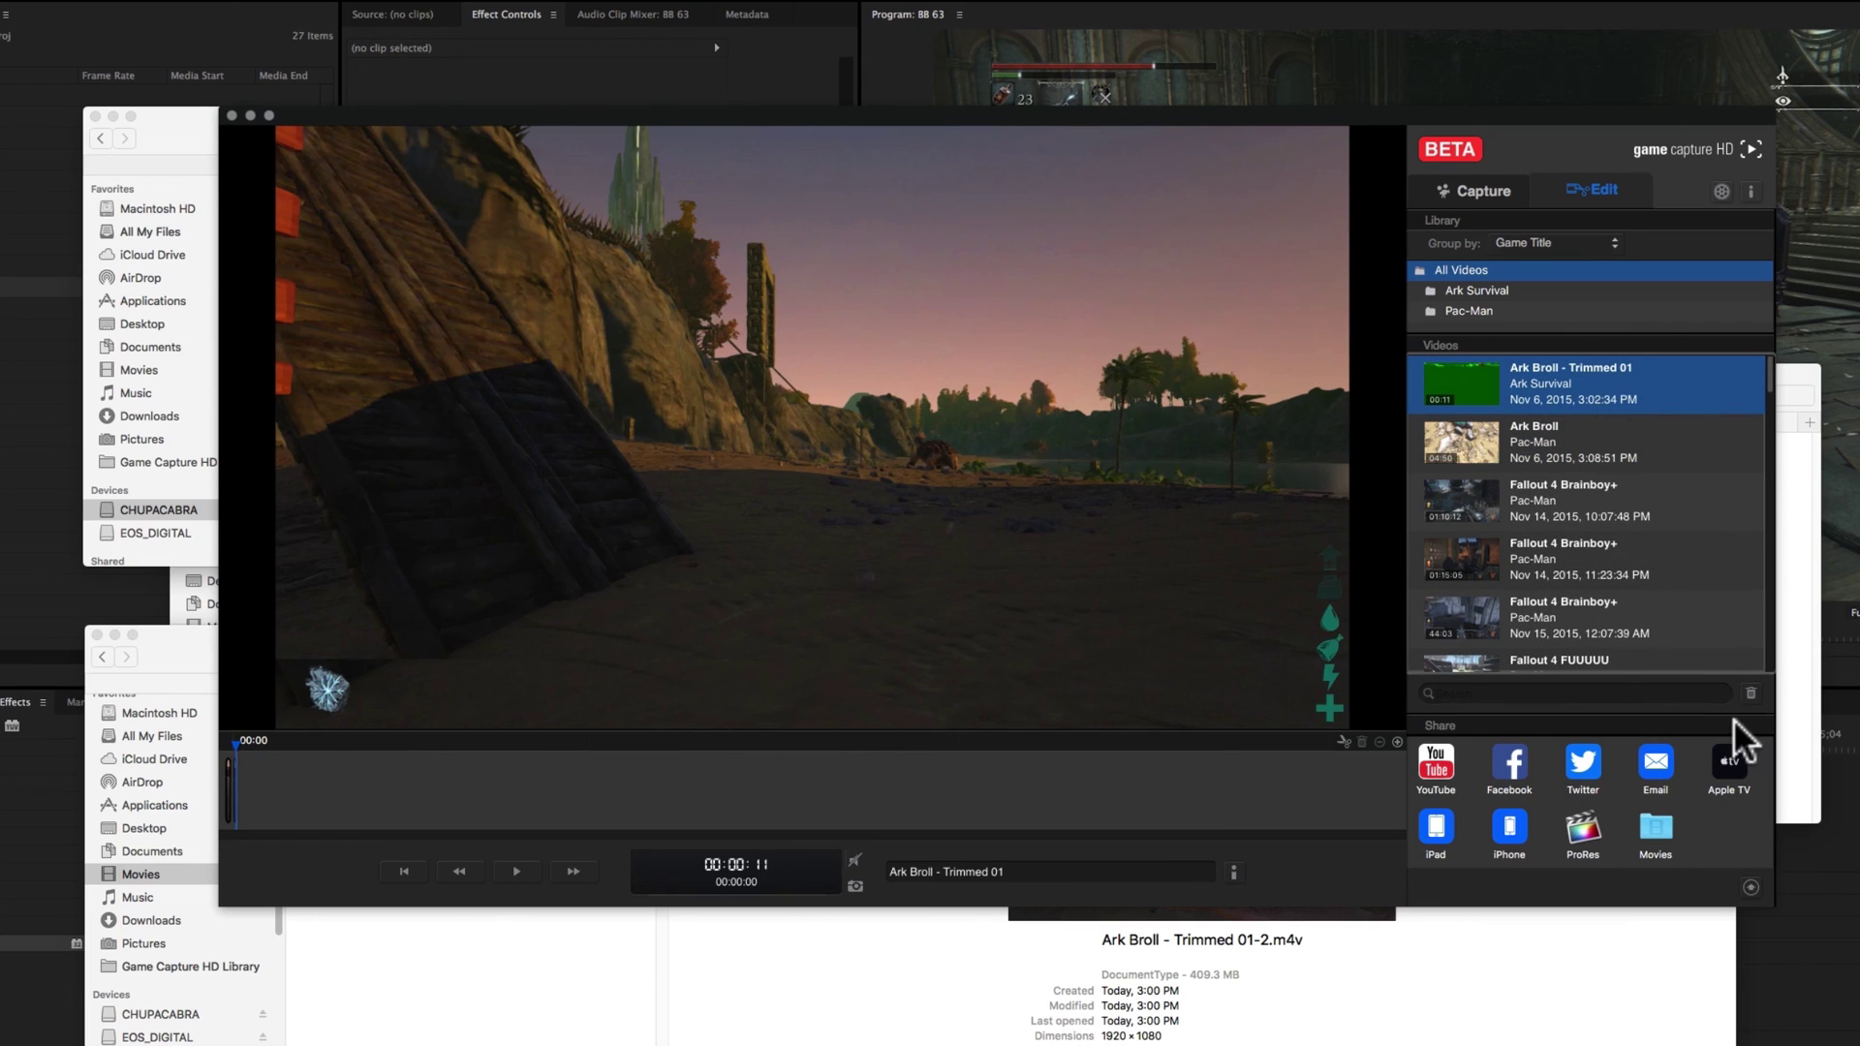